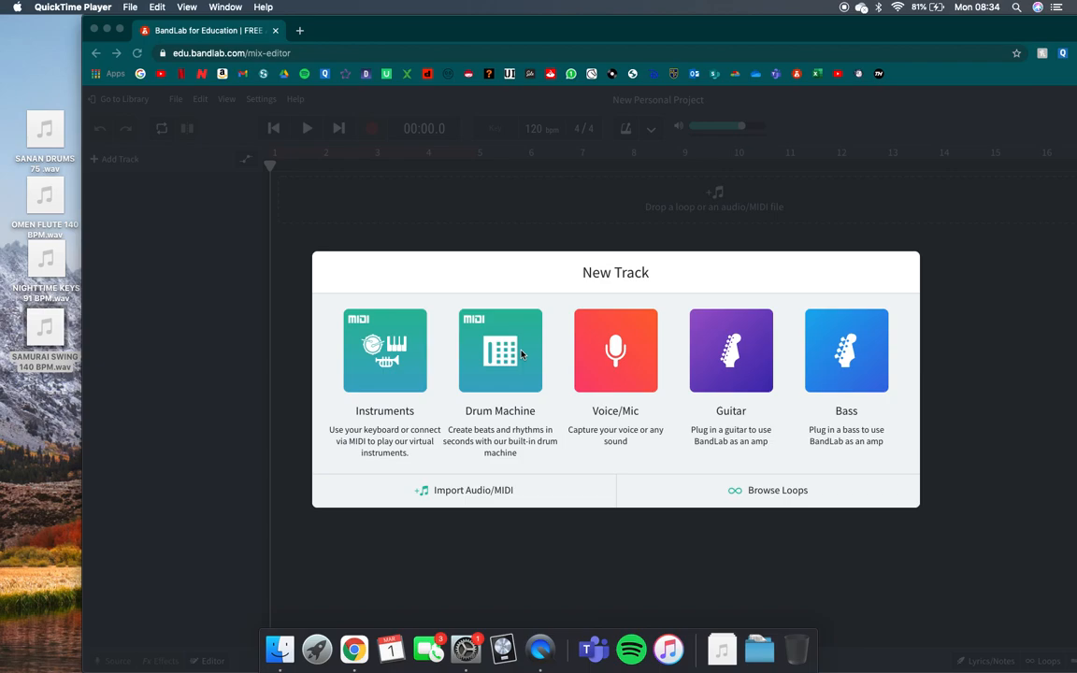
- Move the OMEN FLUTE, NIGHTTIME KEYS and SAMURAI SWING files lower on the desktop, away from the SANAN DRUMS file
{"action": "left_click_drag", "start_coordinate": [40, 392], "coordinate": [39, 252]}
{"action": "left_click", "coordinate": [49, 477]}
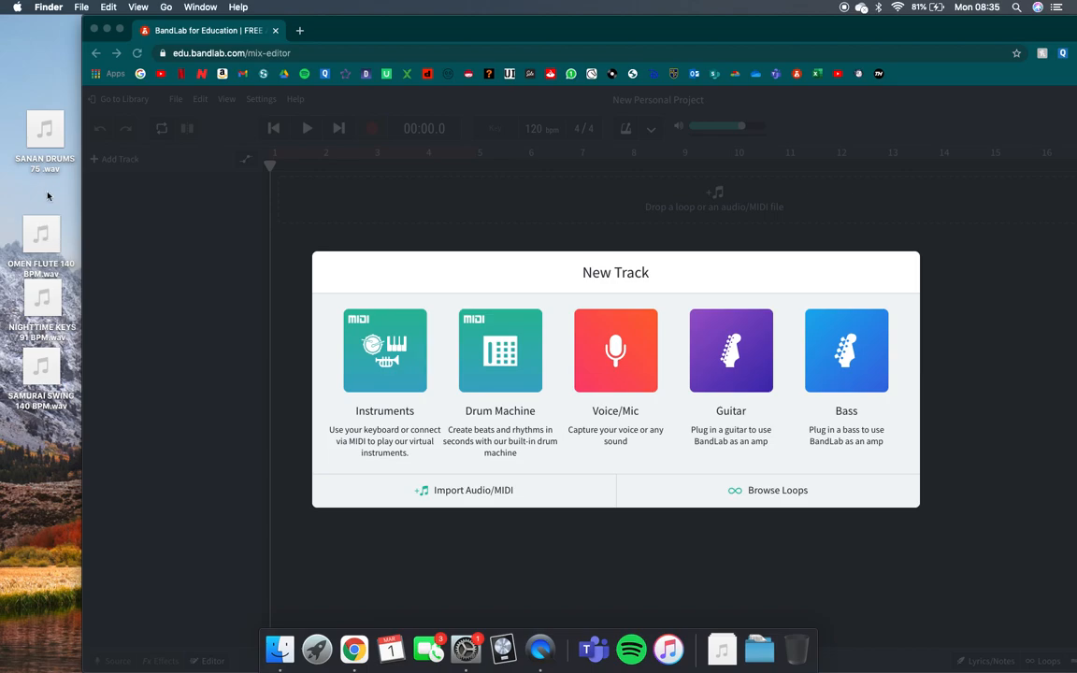
{"action": "mouse_move", "coordinate": [54, 226]}
{"action": "mouse_move", "coordinate": [29, 304]}
{"action": "left_click_drag", "start_coordinate": [25, 315], "coordinate": [24, 317]}
{"action": "left_click", "coordinate": [26, 468]}
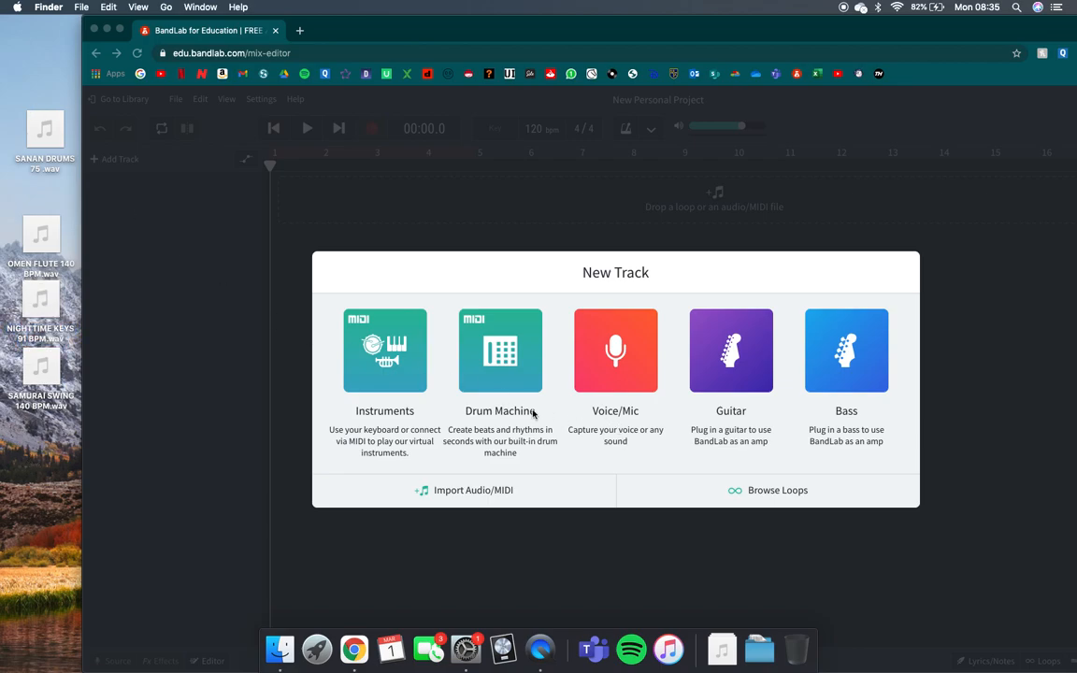
- Add a Voice/Mic track to the new project and dismiss the microphone access notice
{"action": "left_click", "coordinate": [619, 372]}
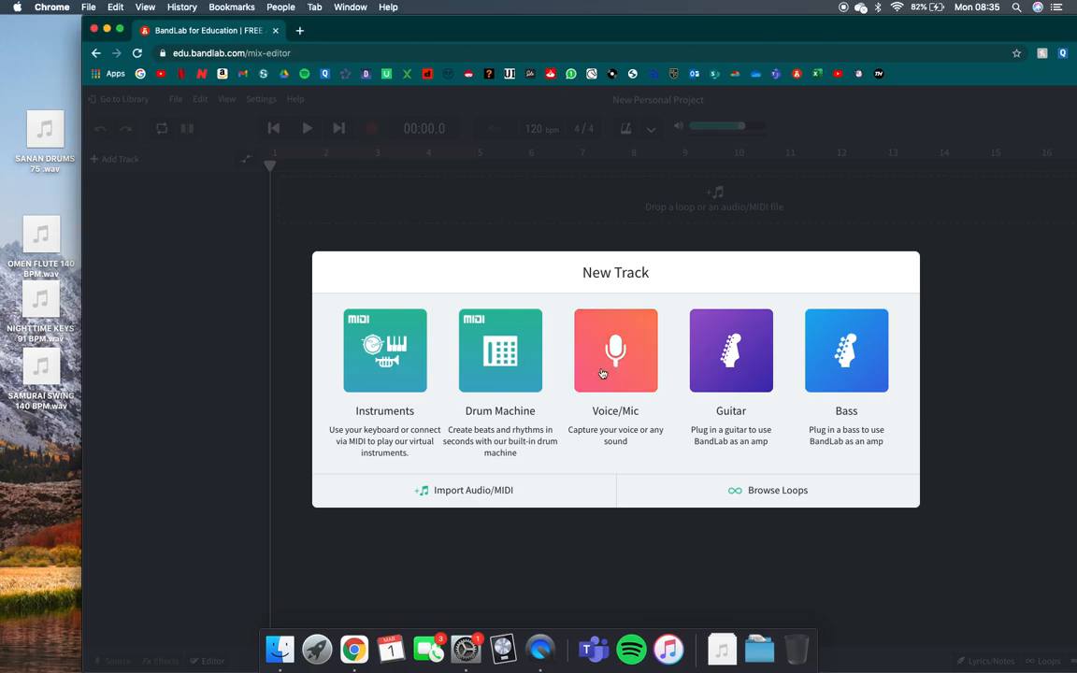
{"action": "left_click", "coordinate": [590, 376]}
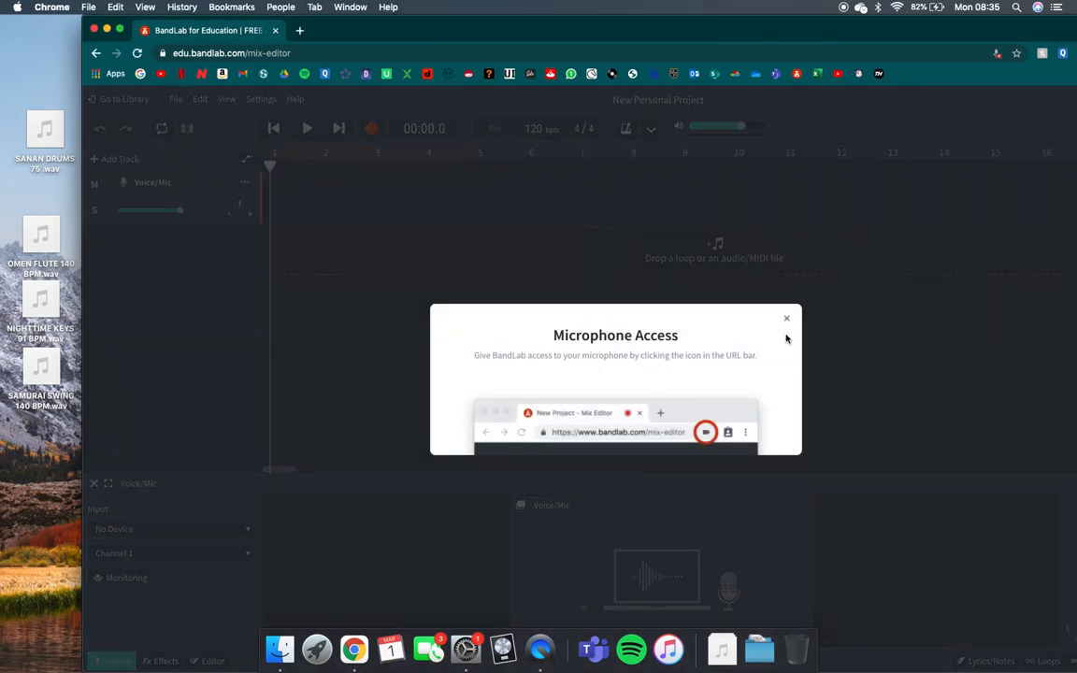
{"action": "left_click", "coordinate": [787, 321]}
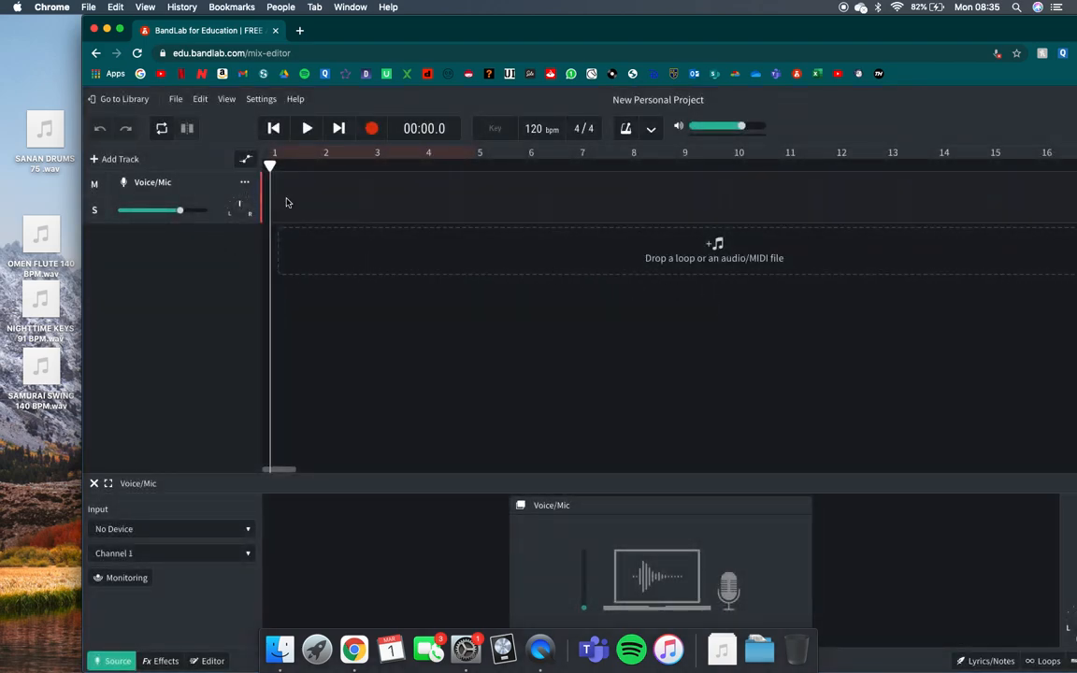
{"action": "mouse_move", "coordinate": [41, 152]}
{"action": "left_mouse_down"}
{"action": "mouse_move", "coordinate": [409, 251]}
{"action": "mouse_move", "coordinate": [379, 176]}
{"action": "mouse_move", "coordinate": [396, 245]}
{"action": "mouse_move", "coordinate": [516, 263]}
{"action": "mouse_move", "coordinate": [379, 208]}
{"action": "mouse_move", "coordinate": [423, 228]}
{"action": "mouse_move", "coordinate": [384, 242]}
{"action": "mouse_move", "coordinate": [31, 141]}
{"action": "left_mouse_up"}
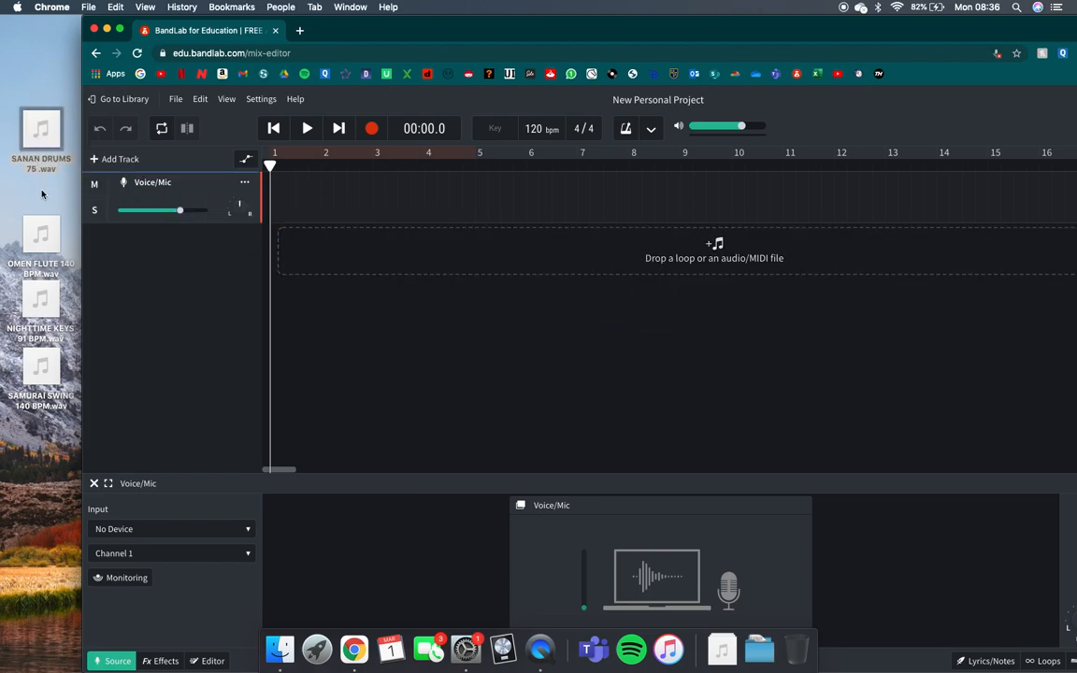
{"action": "left_click", "coordinate": [42, 194]}
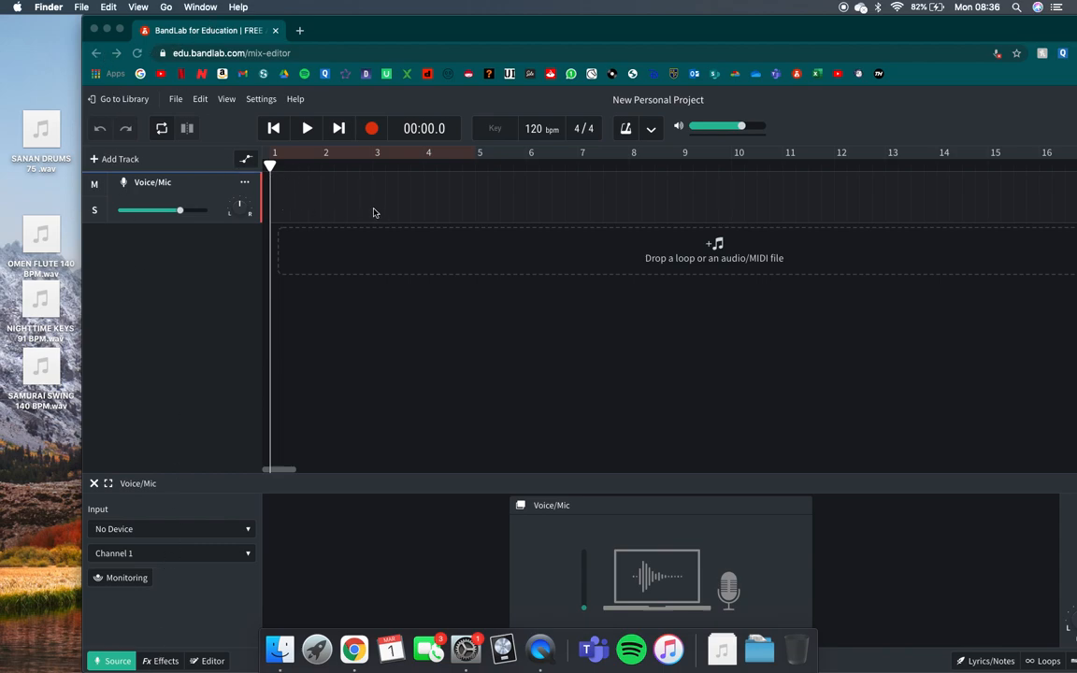
- Try placing SANAN DRUMS 75 .wav on a new Instrument track, and delete that track
{"action": "left_click", "coordinate": [135, 161]}
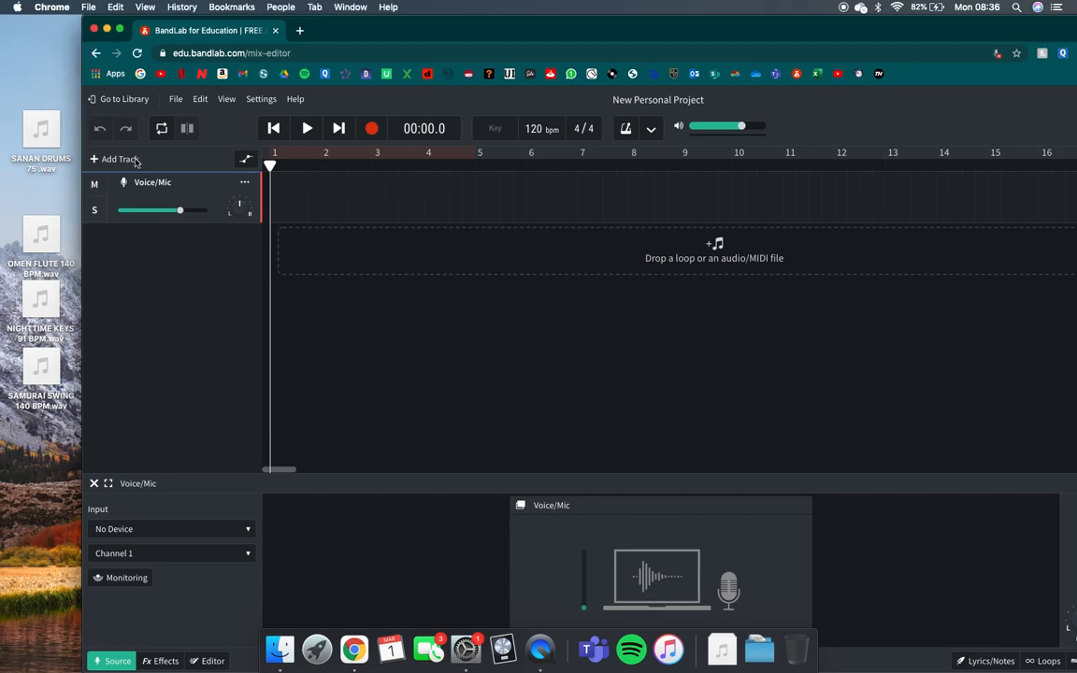
{"action": "left_click", "coordinate": [127, 161]}
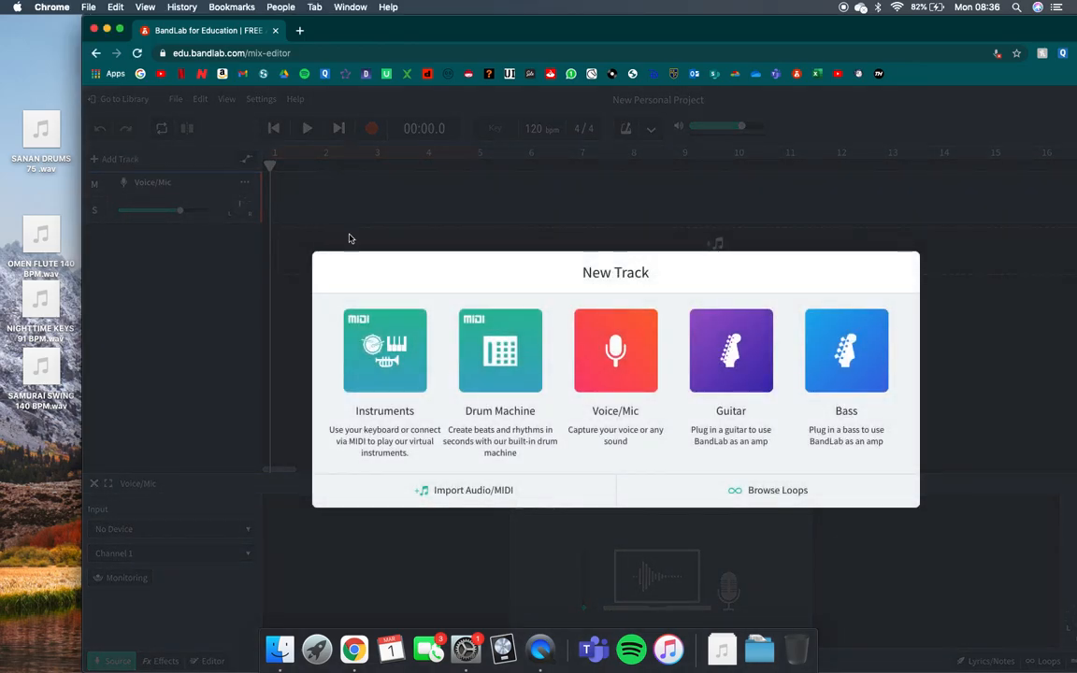
{"action": "left_click", "coordinate": [408, 370]}
{"action": "left_click_drag", "start_coordinate": [37, 135], "coordinate": [277, 248]}
{"action": "key", "text": "space"}
{"action": "key", "text": "space"}
{"action": "key", "text": "Delete"}
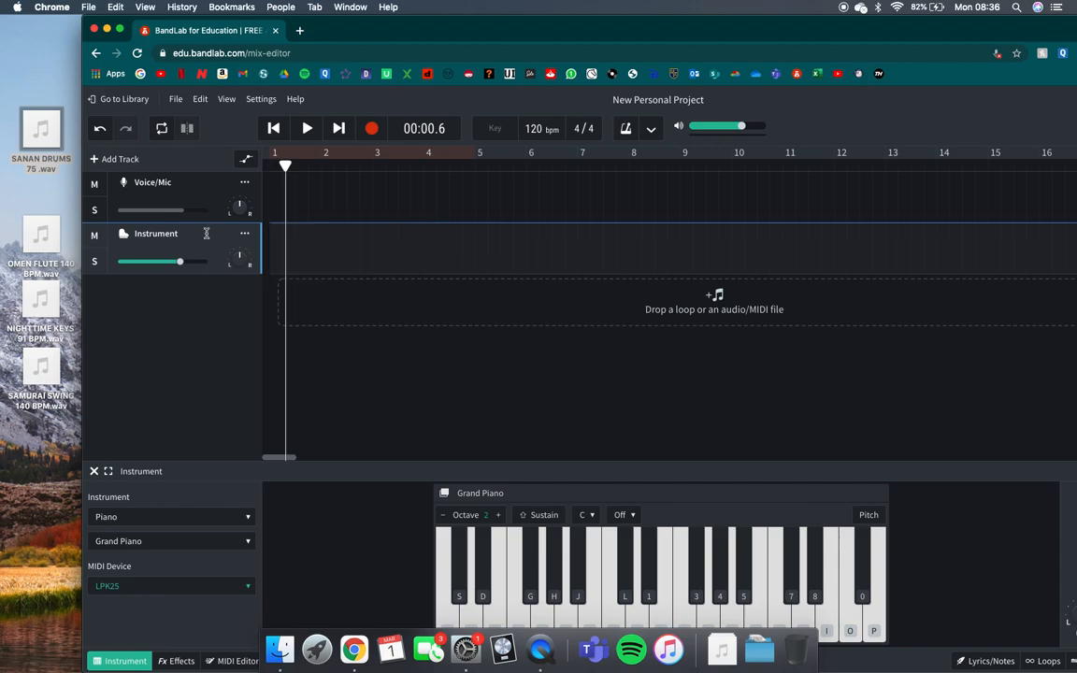
{"action": "right_click", "coordinate": [207, 234]}
{"action": "left_click", "coordinate": [250, 553]}
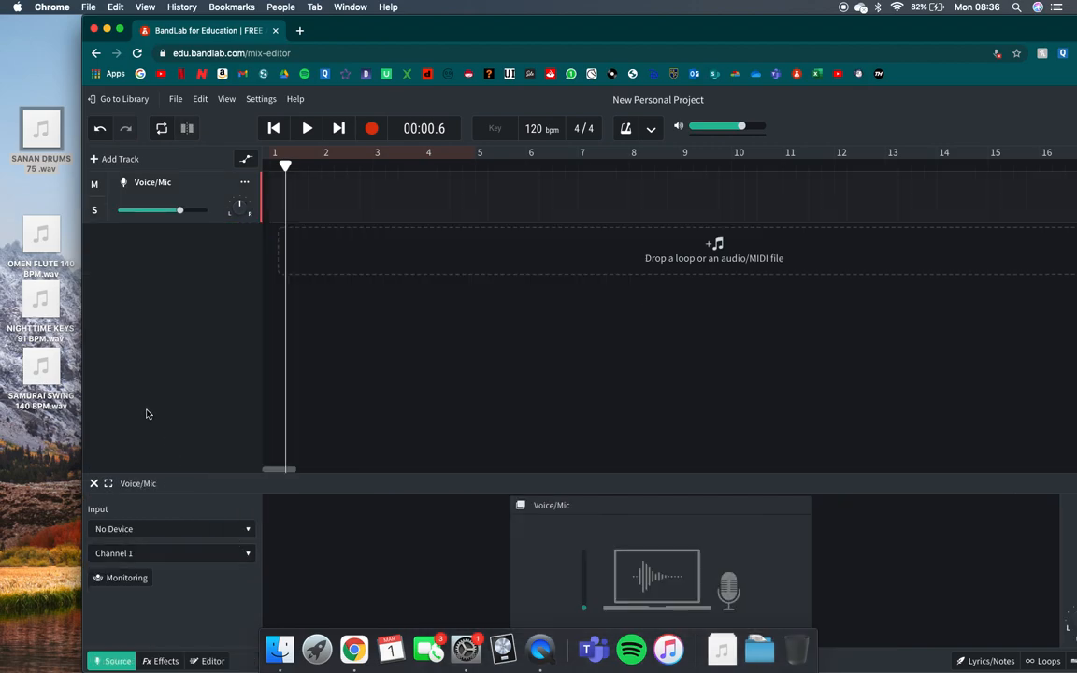
- Place SANAN DRUMS 75 .wav at bar 1 of the Voice/Mic track and set the tempo to 75 BPM without adjusting the audio
{"action": "left_click_drag", "start_coordinate": [18, 142], "coordinate": [308, 214]}
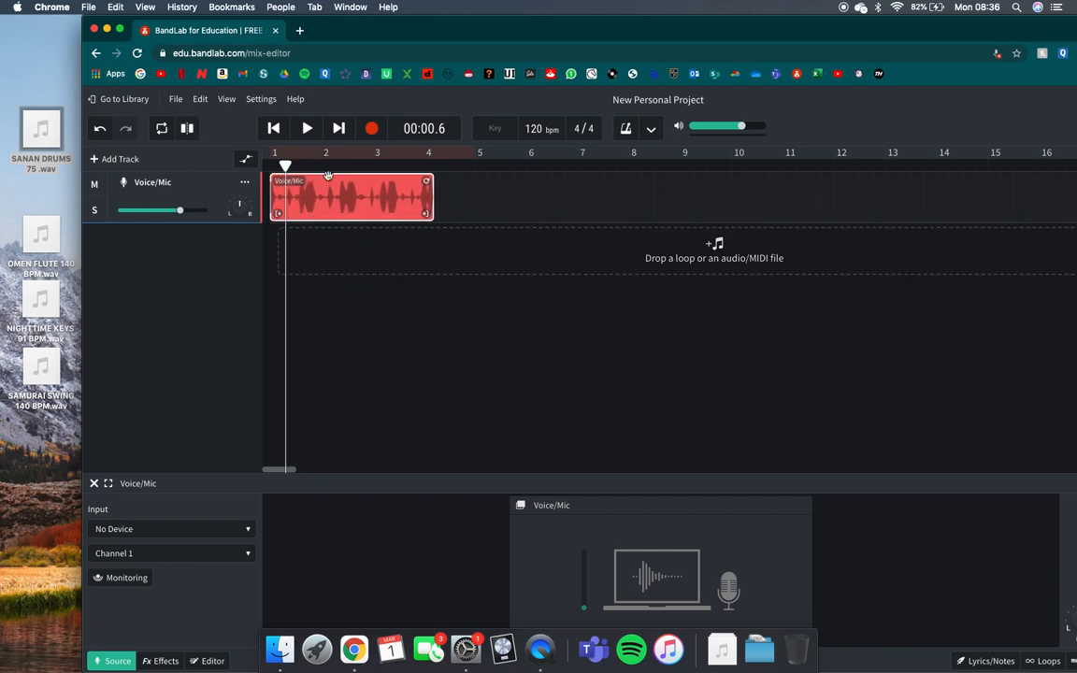
{"action": "type", "text": "75"}
{"action": "key", "text": "Return"}
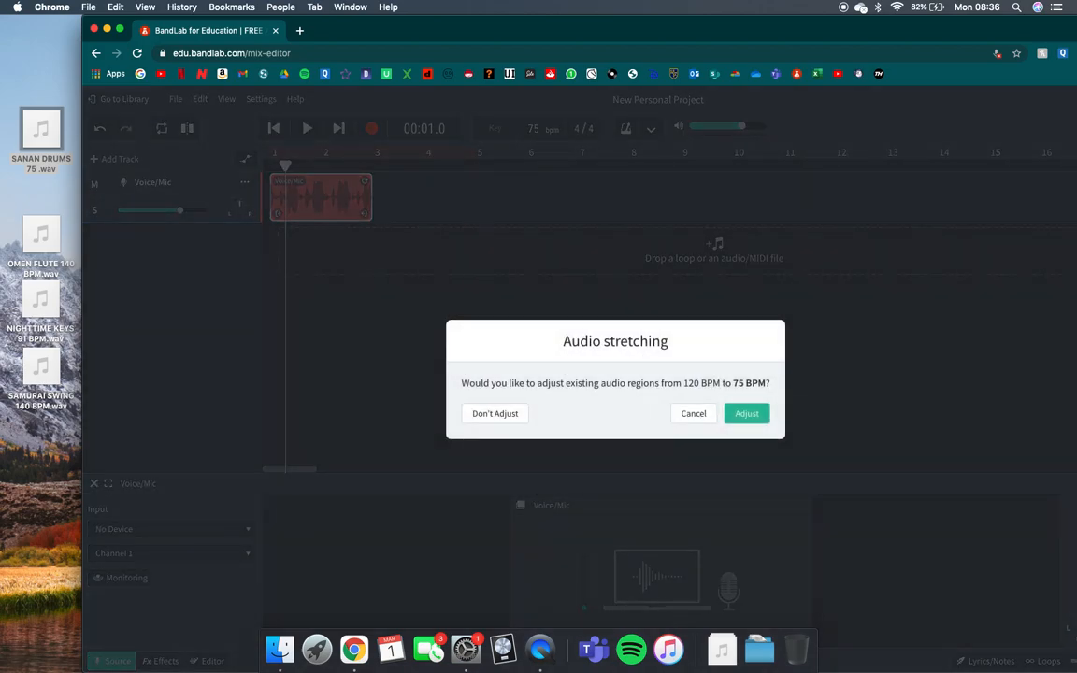
{"action": "left_click", "coordinate": [495, 414]}
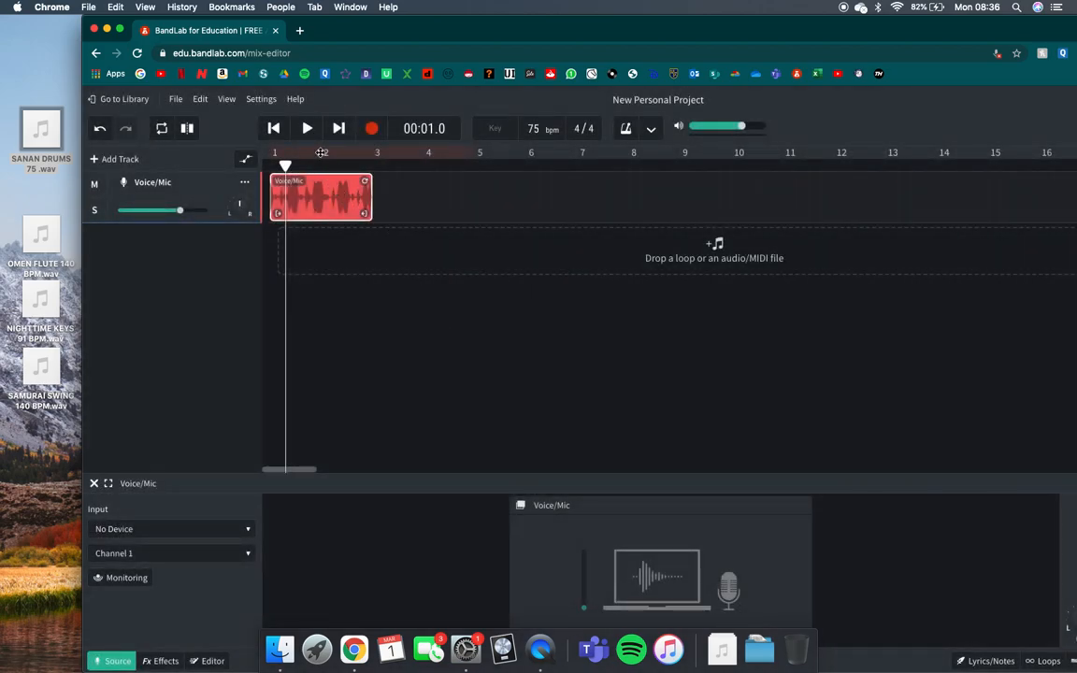
- Play the drum region with loop playback on, then audition it again in a full-screen browser window with the timeline enlarged
{"action": "key", "text": "space"}
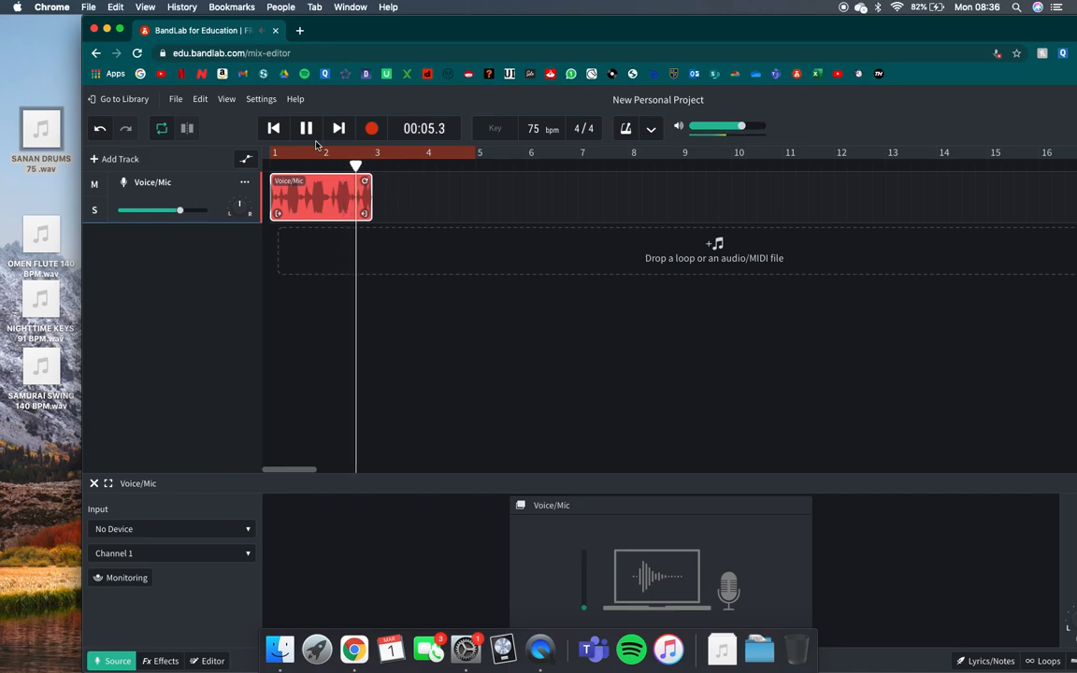
{"action": "key", "text": "space"}
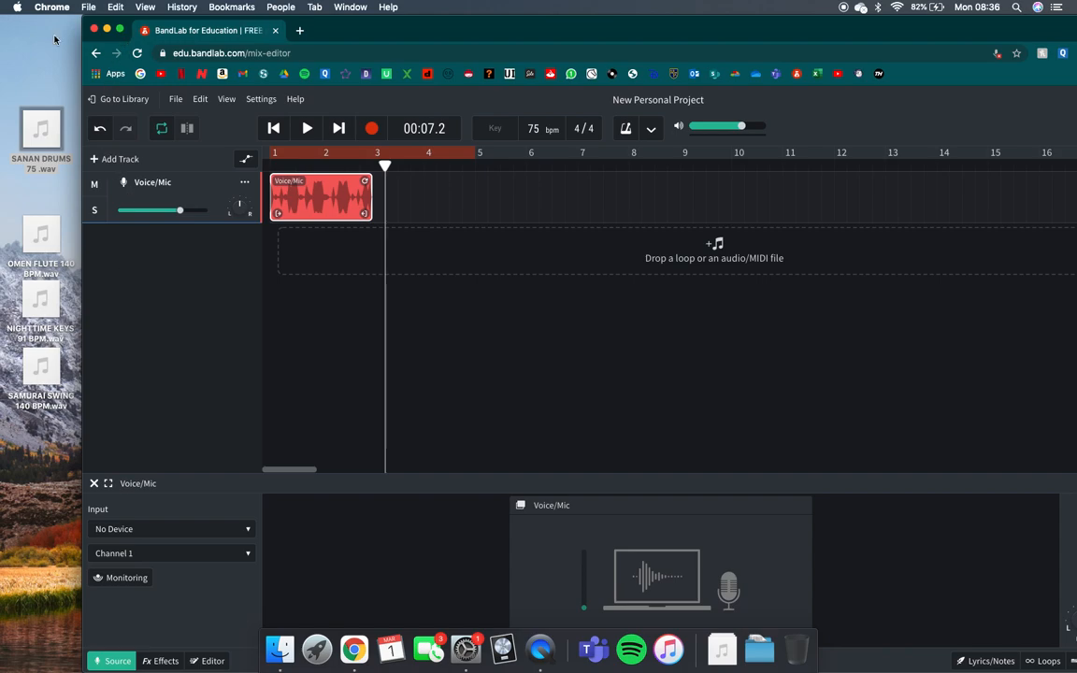
{"action": "left_click", "coordinate": [119, 31]}
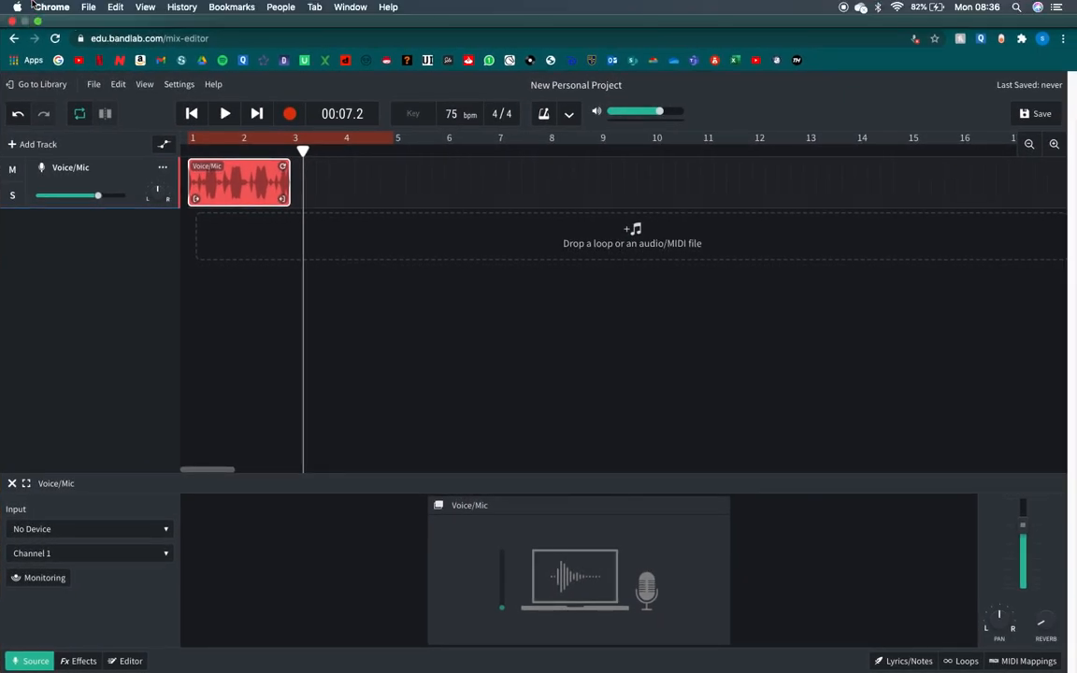
{"action": "left_click", "coordinate": [1054, 147]}
{"action": "left_click_drag", "start_coordinate": [191, 470], "coordinate": [163, 471]}
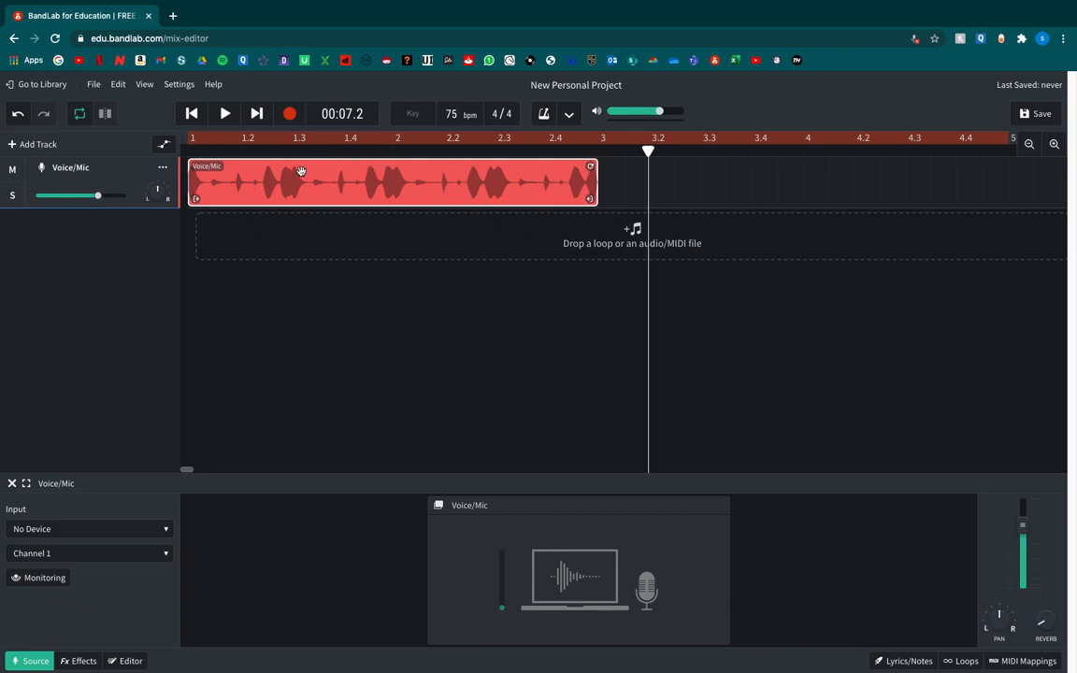
{"action": "key", "text": "space"}
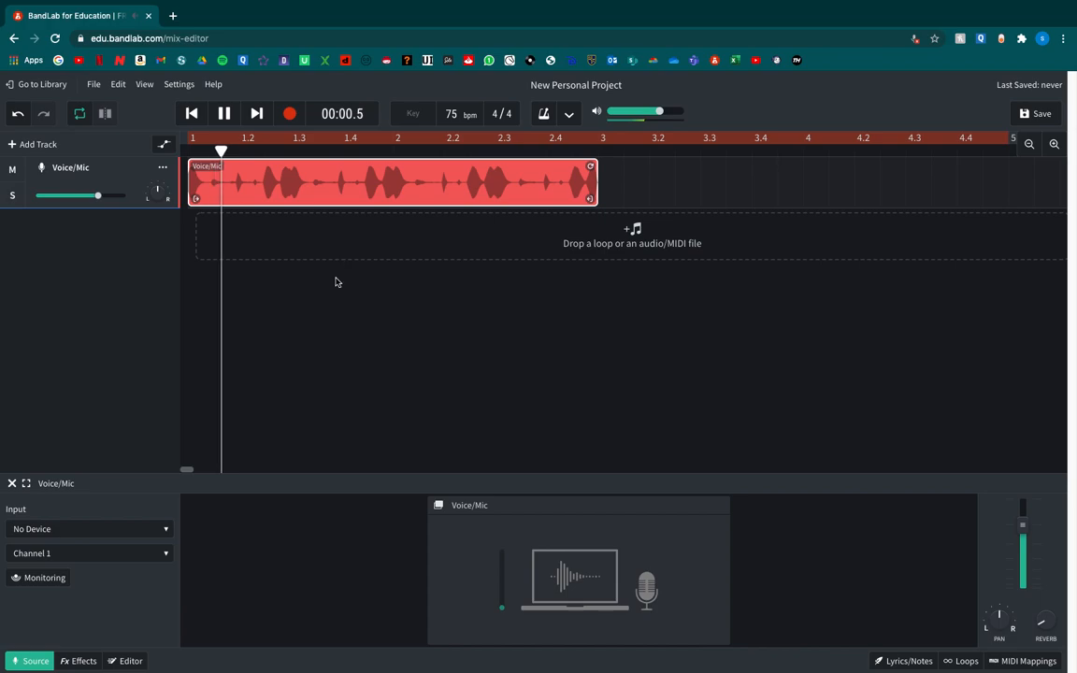
{"action": "key", "text": "space"}
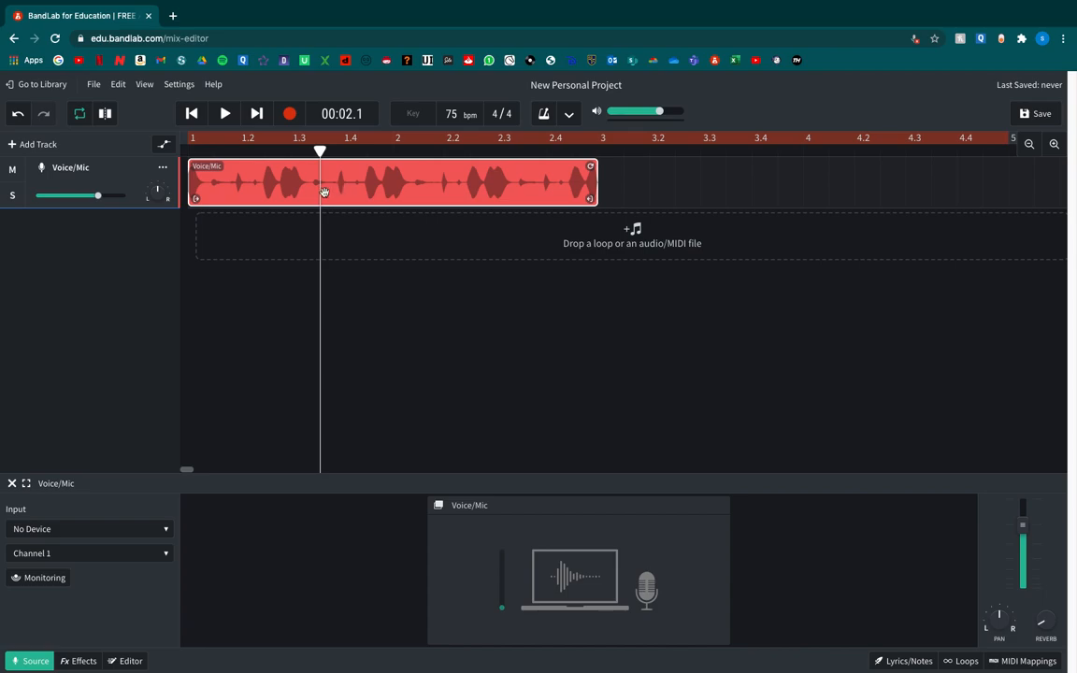
- Rename the Voice/Mic track as Lab
{"action": "left_click", "coordinate": [74, 168]}
{"action": "double_click", "coordinate": [91, 164]}
{"action": "right_click", "coordinate": [89, 166]}
{"action": "left_click", "coordinate": [131, 175]}
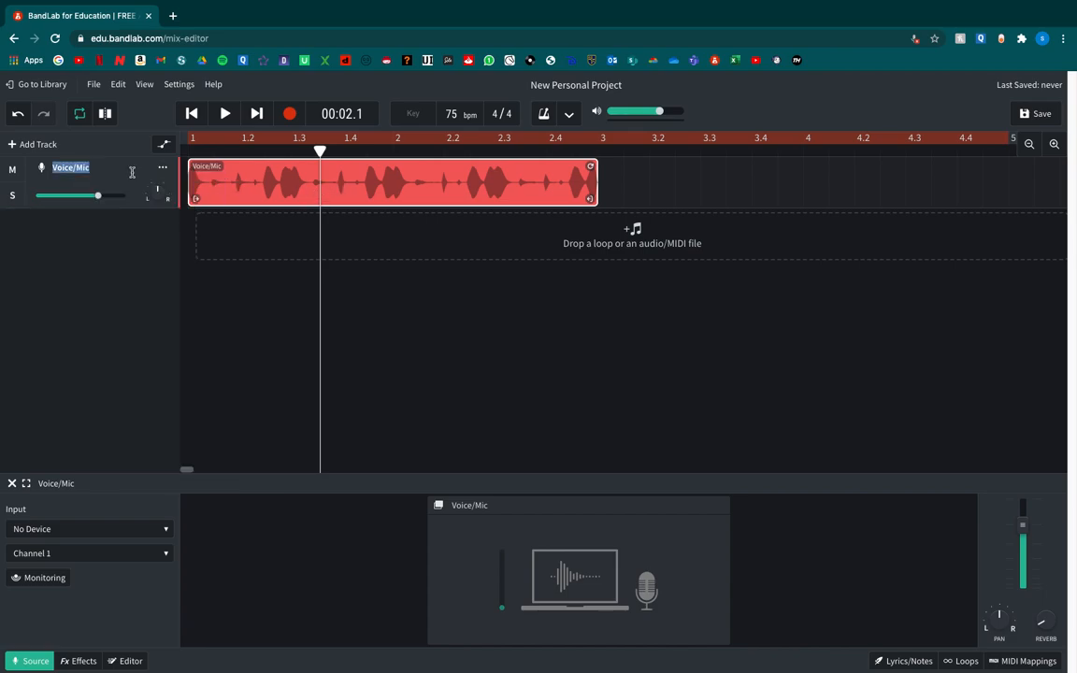
{"action": "type", "text": "Lab"}
{"action": "key", "text": "Return"}
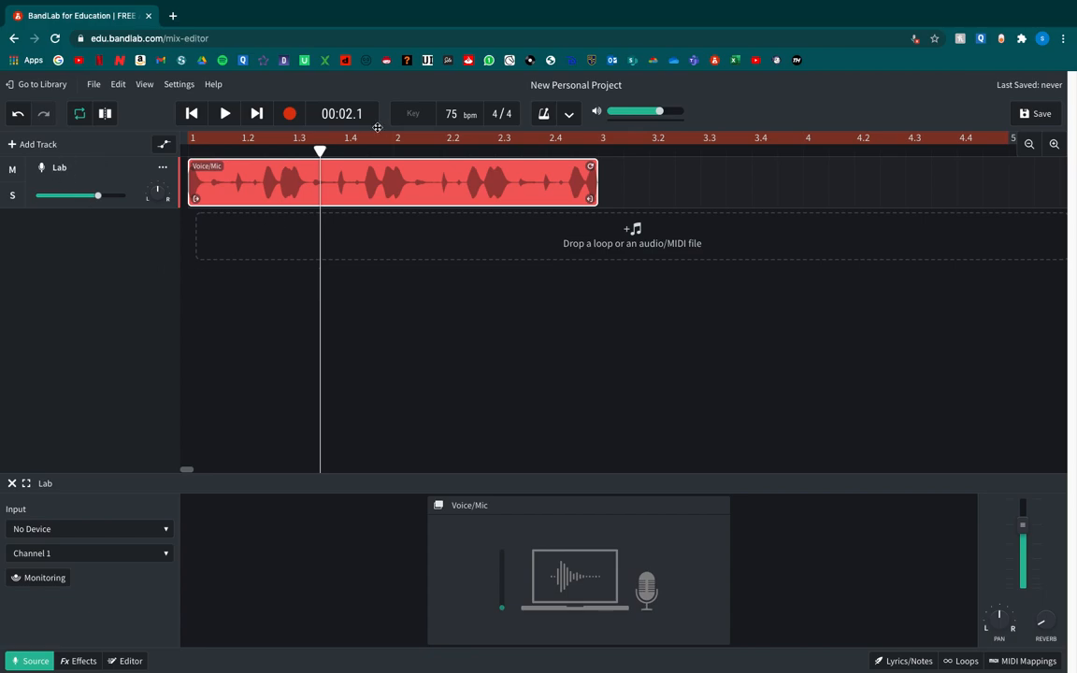
- Leave full screen to check the tempos in the desktop sample names, and return to full screen
{"action": "mouse_move", "coordinate": [31, 2]}
{"action": "left_click", "coordinate": [38, 24]}
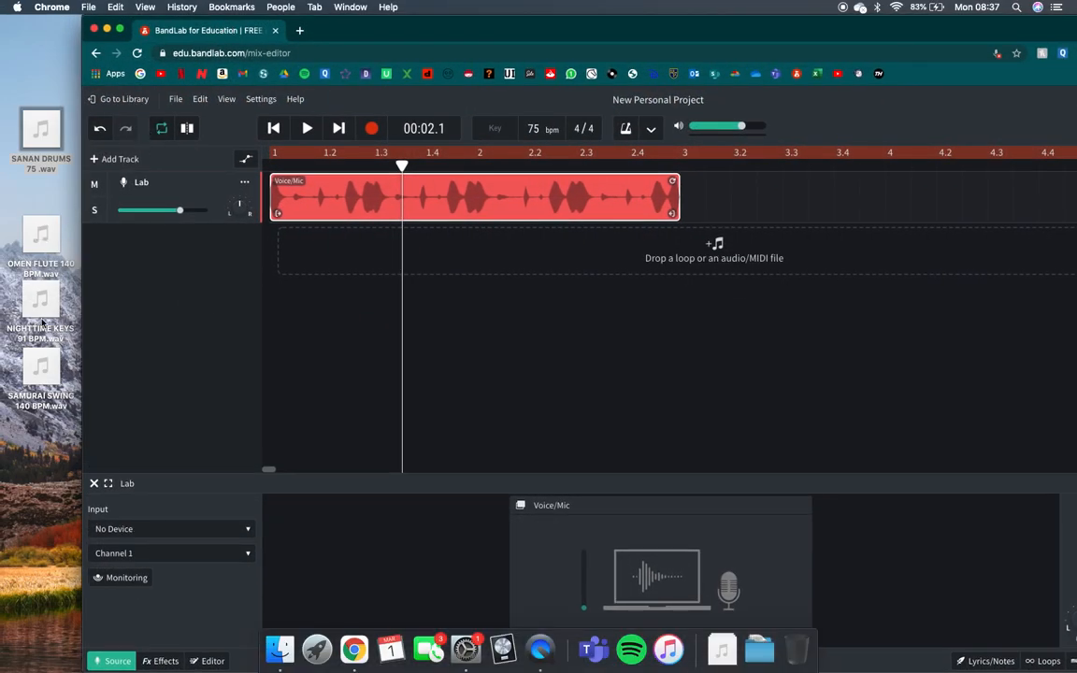
{"action": "left_click", "coordinate": [119, 31]}
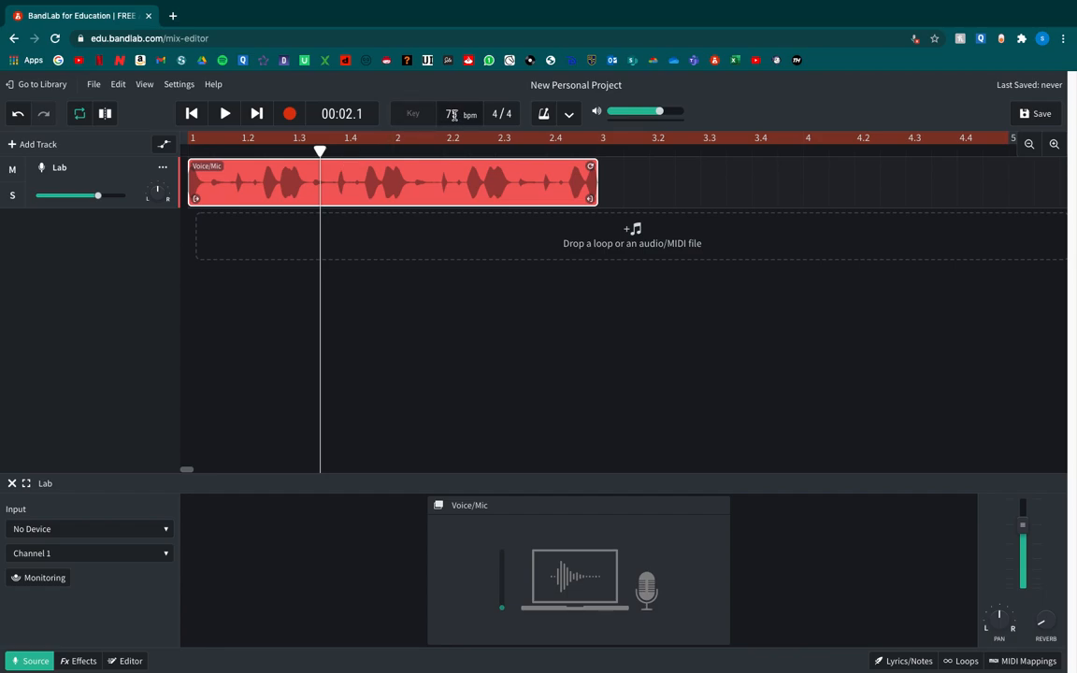
- Play the drum region from the start and turn on the metronome to compare its timing with the project tempo
{"action": "double_click", "coordinate": [452, 114]}
{"action": "left_click", "coordinate": [200, 187]}
{"action": "left_click", "coordinate": [320, 337]}
{"action": "key", "text": "space"}
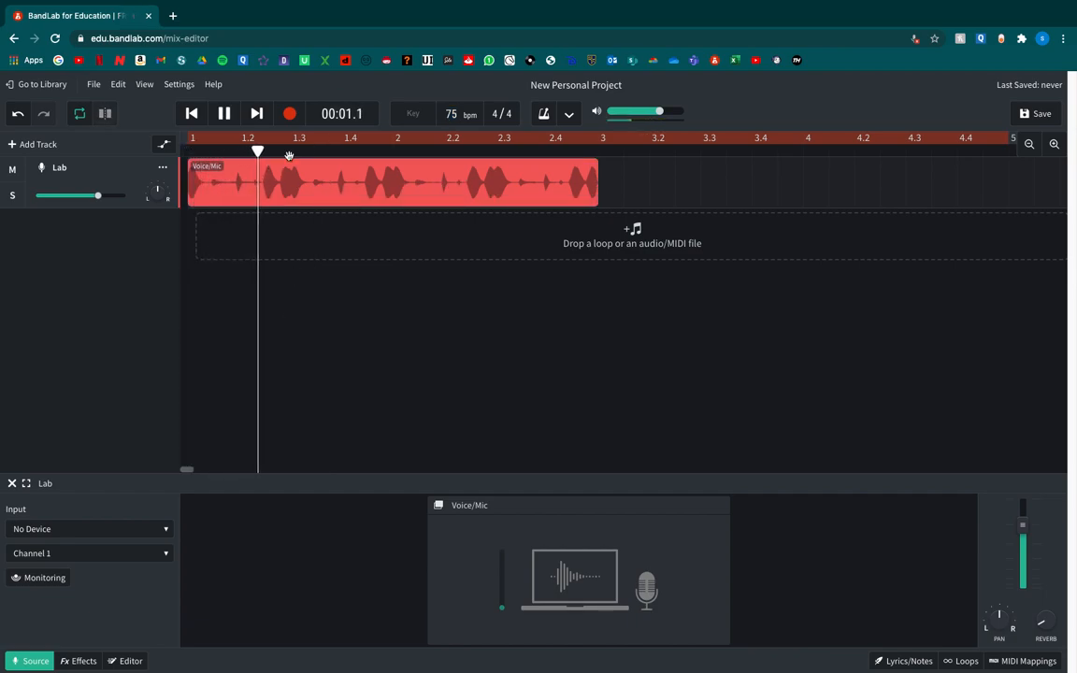
{"action": "key", "text": "space"}
{"action": "key", "text": "space"}
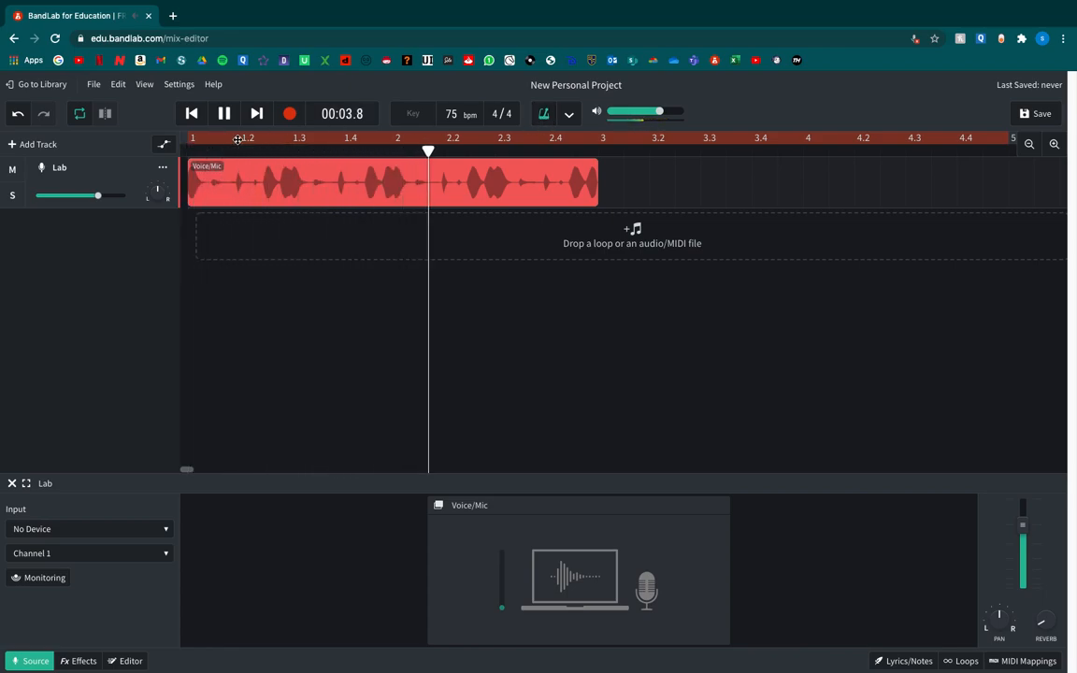
{"action": "key", "text": "space"}
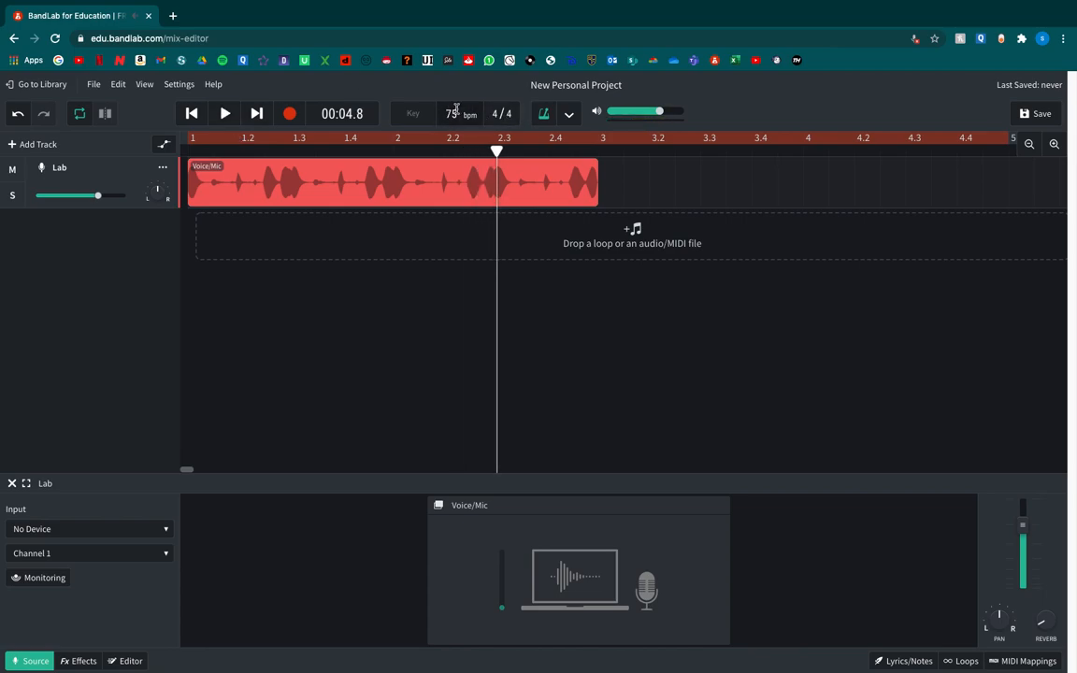
- Set the project tempo to 91 BPM and adjust the existing audio region to match
{"action": "double_click", "coordinate": [456, 113]}
{"action": "type", "text": "91"}
{"action": "key", "text": "Return"}
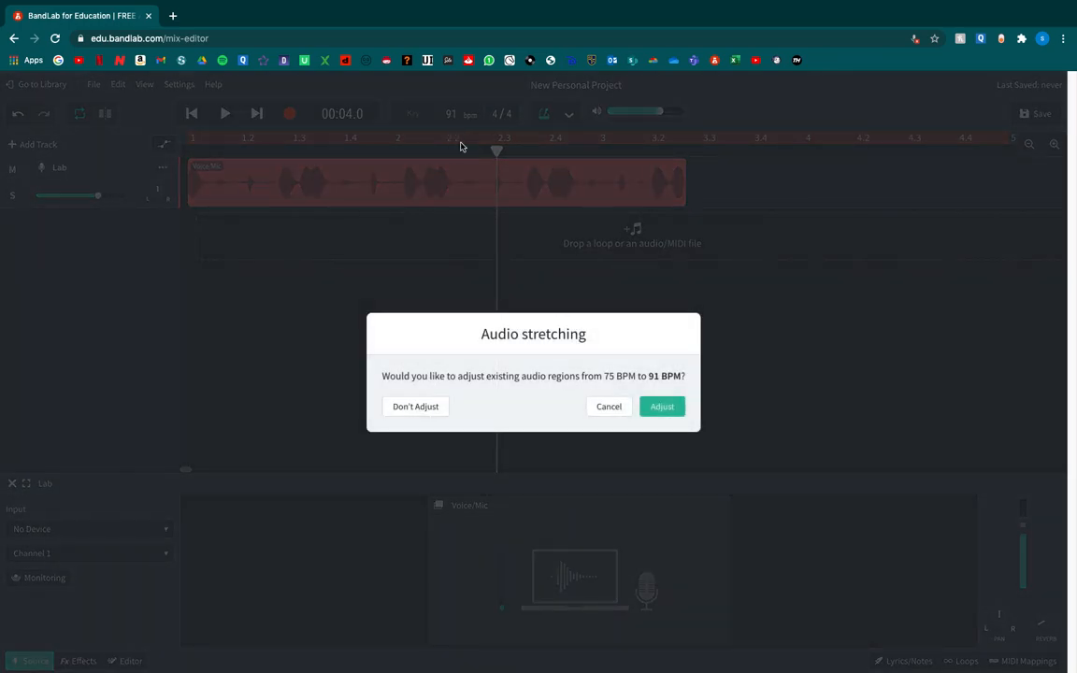
{"action": "left_click", "coordinate": [598, 376]}
{"action": "left_click_drag", "start_coordinate": [604, 376], "coordinate": [613, 378]}
{"action": "left_click", "coordinate": [605, 378]}
{"action": "left_click", "coordinate": [663, 410]}
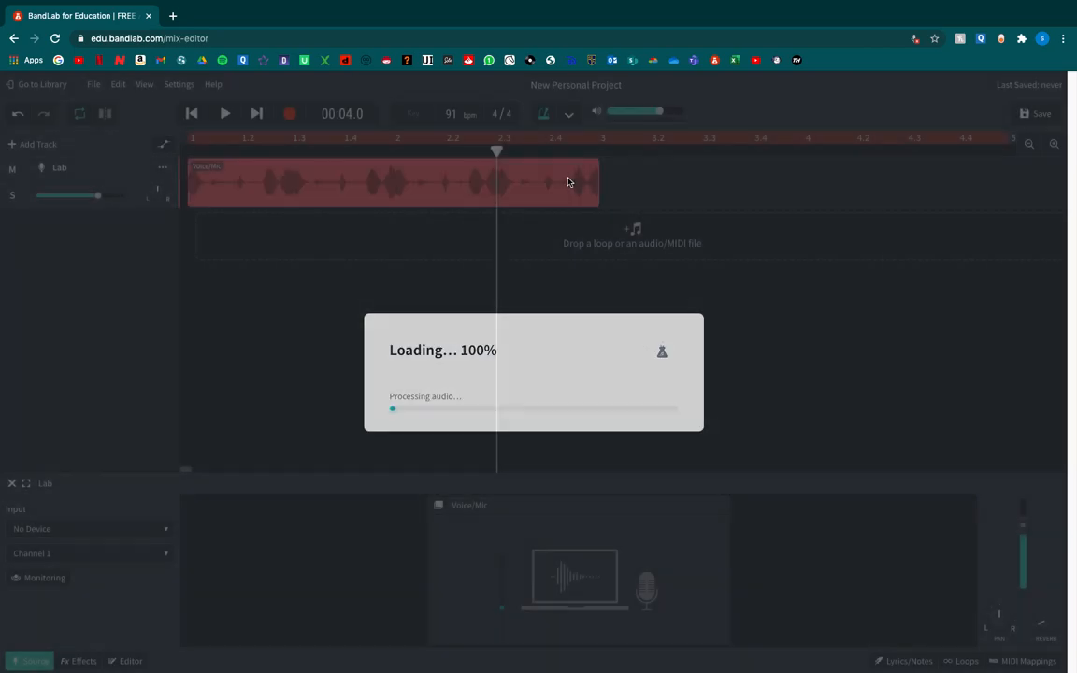
- Play the stretched drum region against the metronome, return the playhead to the start and play it again
{"action": "key", "text": "space"}
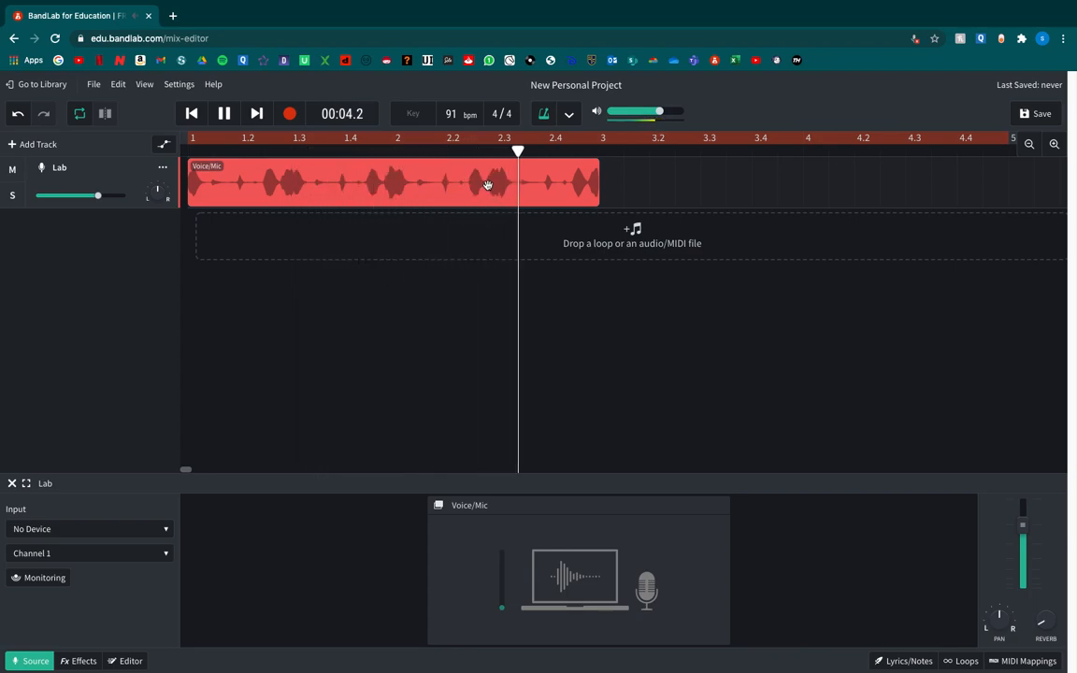
{"action": "key", "text": "space"}
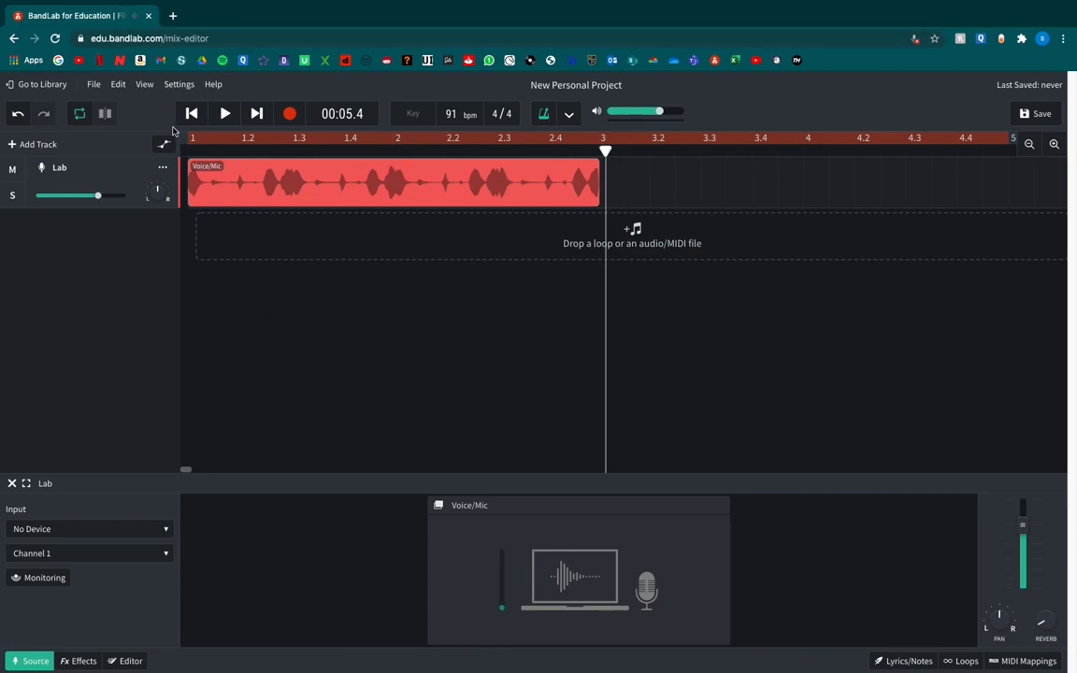
{"action": "left_click", "coordinate": [252, 201]}
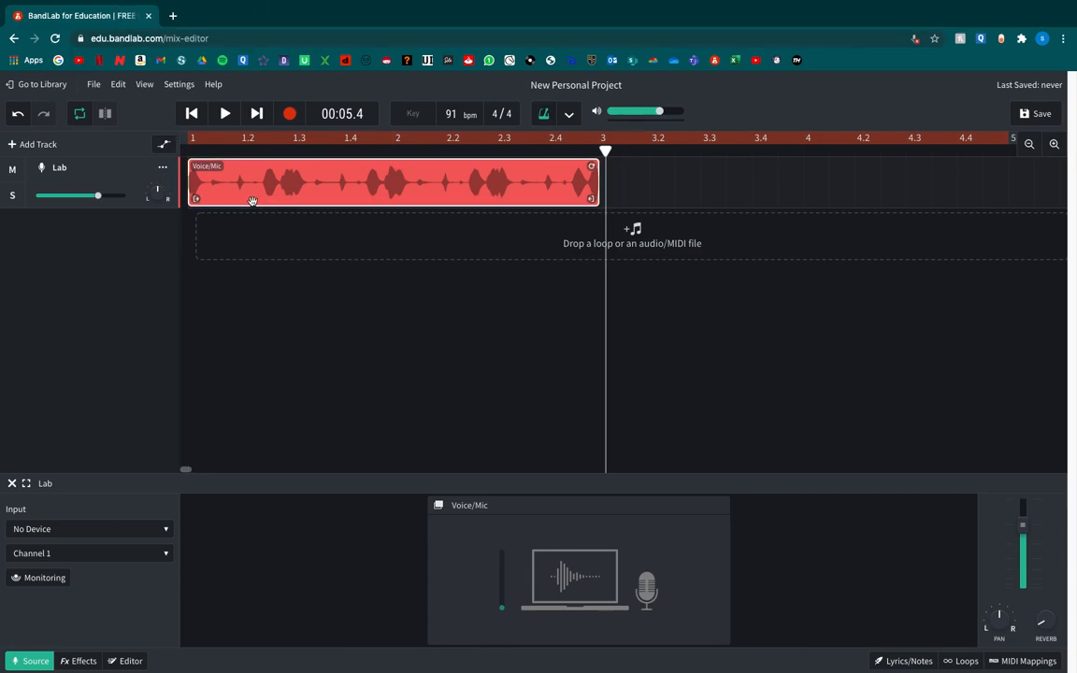
{"action": "key", "text": "Left"}
{"action": "key", "text": "Left"}
{"action": "key", "text": "Left"}
{"action": "key", "text": "Left"}
{"action": "key", "text": "Left"}
{"action": "key", "text": "Left"}
{"action": "key", "text": "Left"}
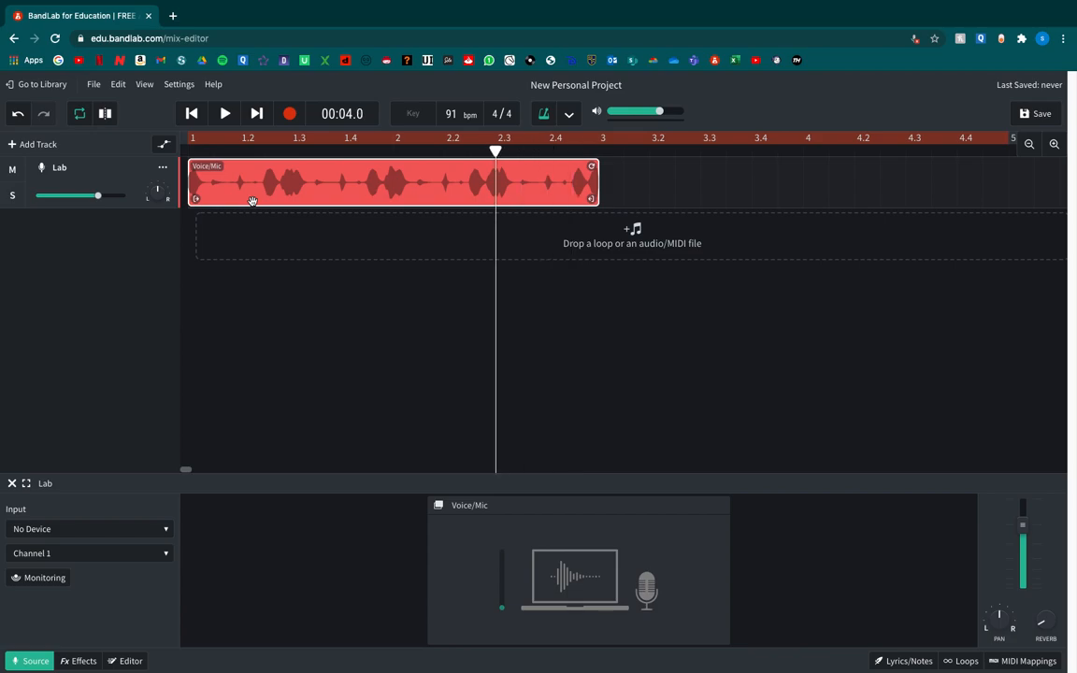
{"action": "key", "text": "Left"}
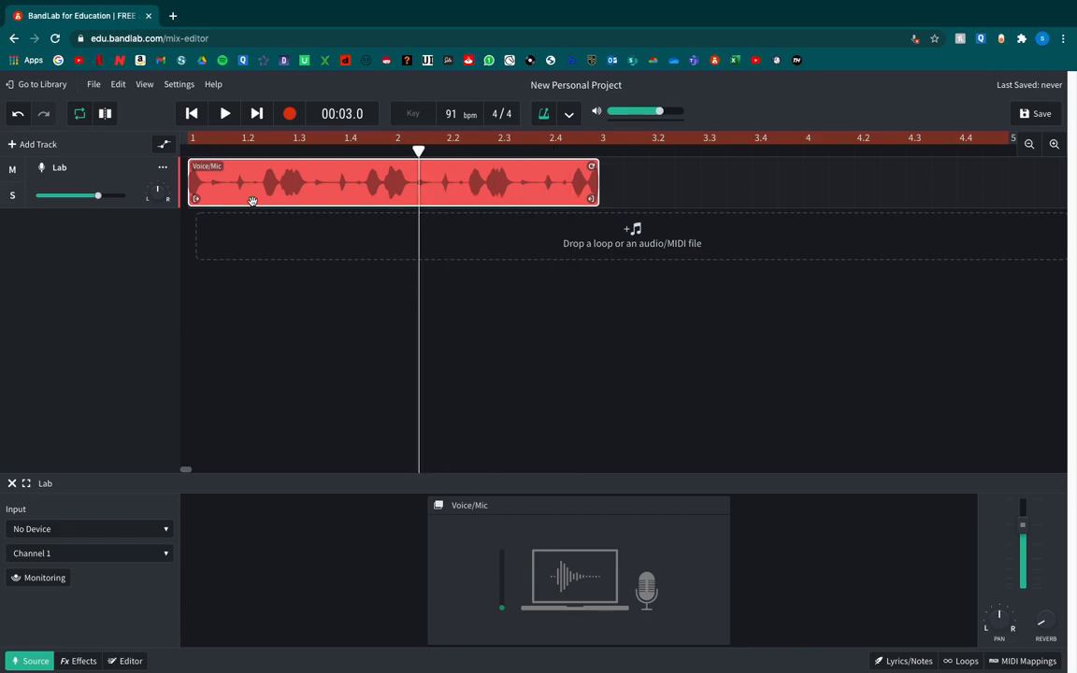
{"action": "key", "text": "Return"}
{"action": "key", "text": "space"}
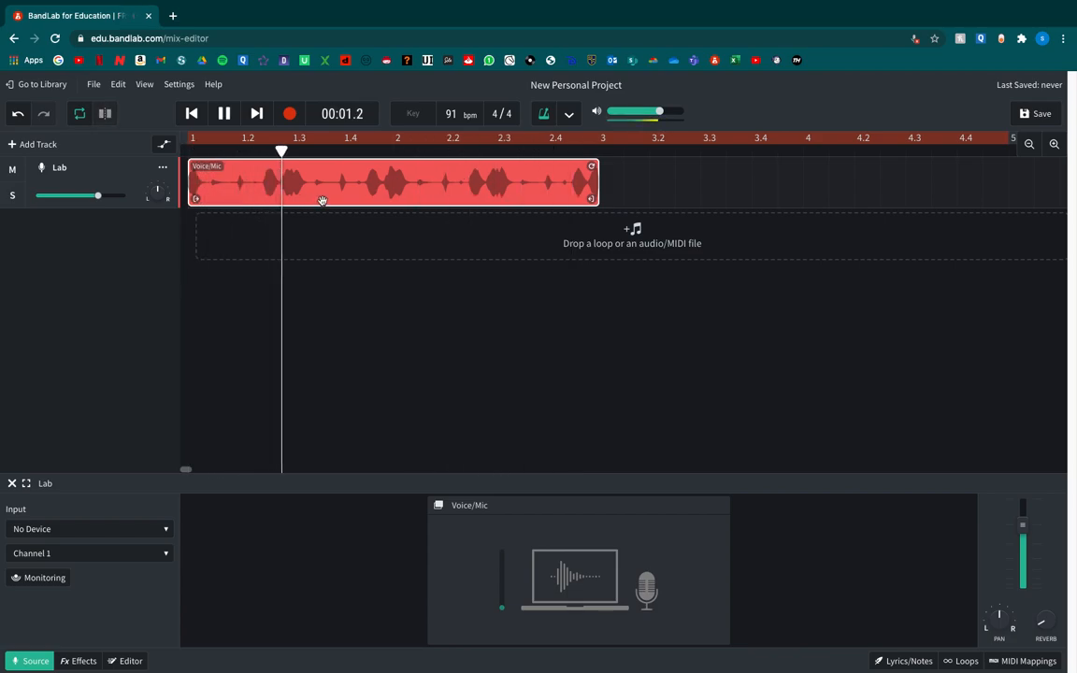
- Stop the playback, return the playhead to the start and listen to the drum region against the metronome again
{"action": "key", "text": "space"}
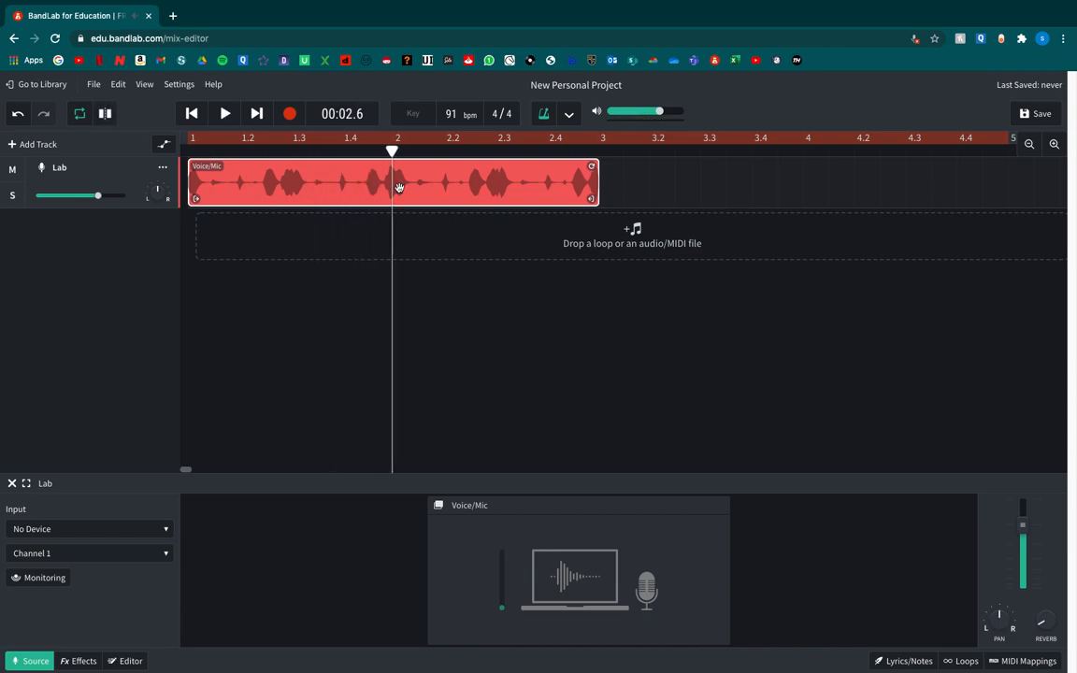
{"action": "key", "text": "Return"}
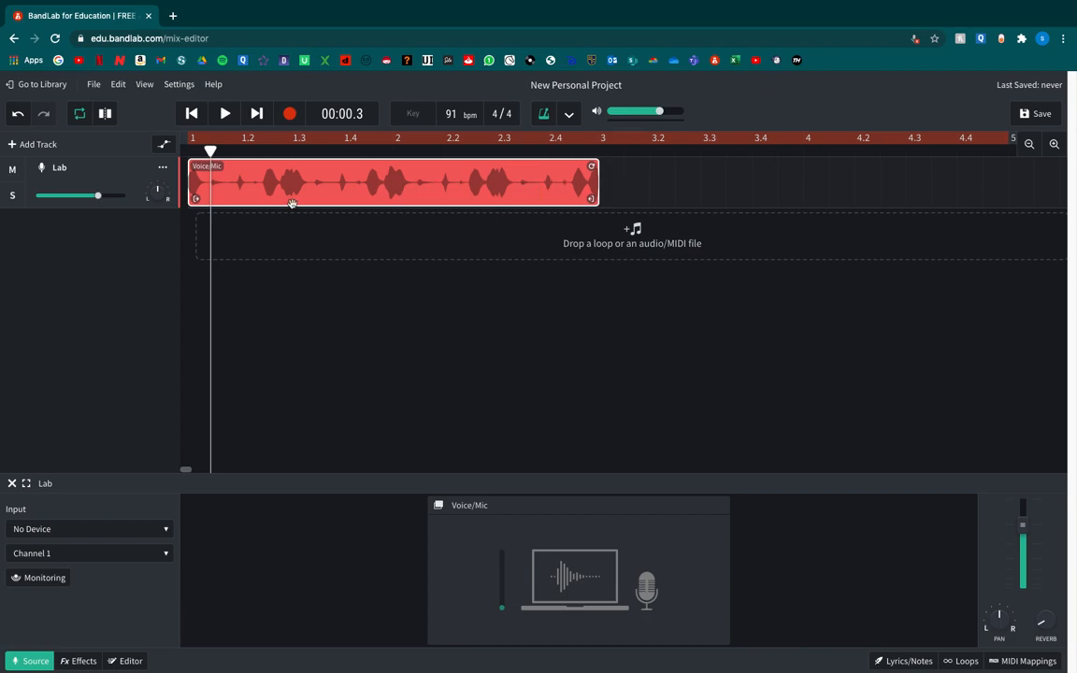
{"action": "key", "text": "space"}
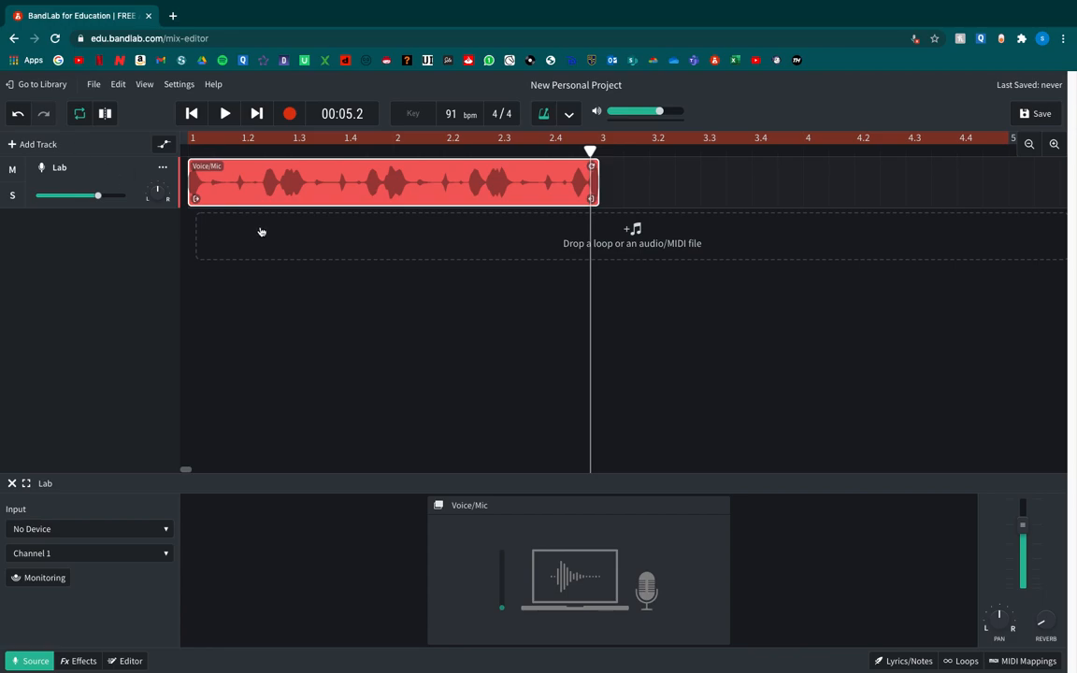
- Step the playhead backward through the enlarged drum region to examine how its hits line up with the beat grid
{"action": "left_click", "coordinate": [1054, 145]}
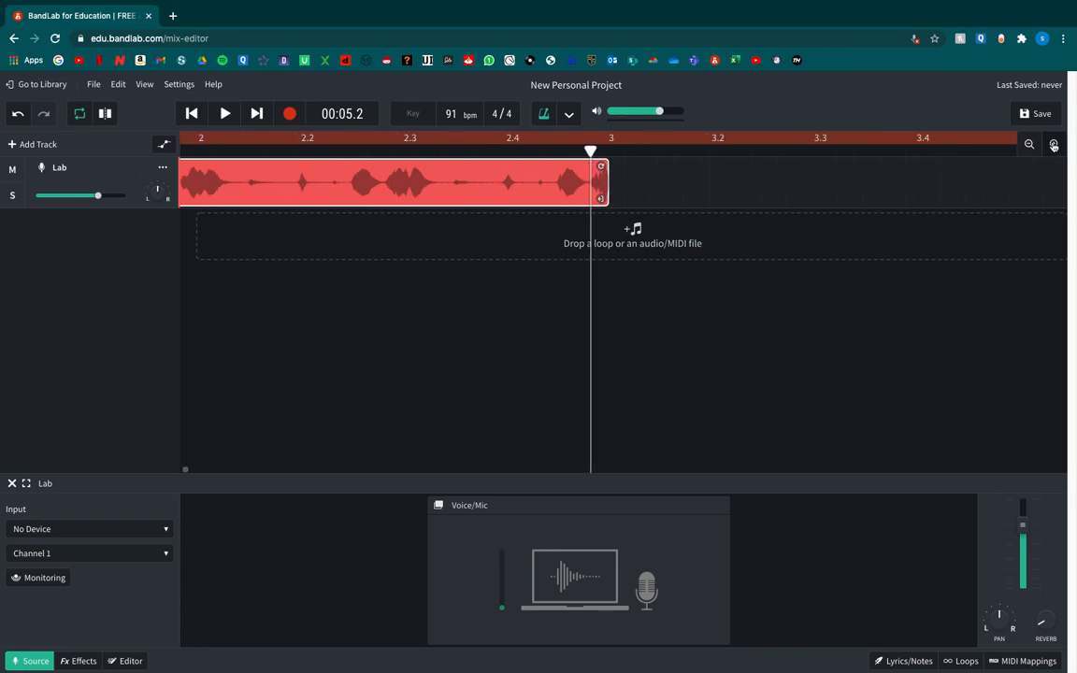
{"action": "left_click", "coordinate": [1053, 145]}
{"action": "left_click", "coordinate": [1054, 145]}
{"action": "left_click_drag", "start_coordinate": [185, 470], "coordinate": [167, 470]}
{"action": "left_click", "coordinate": [1028, 145]}
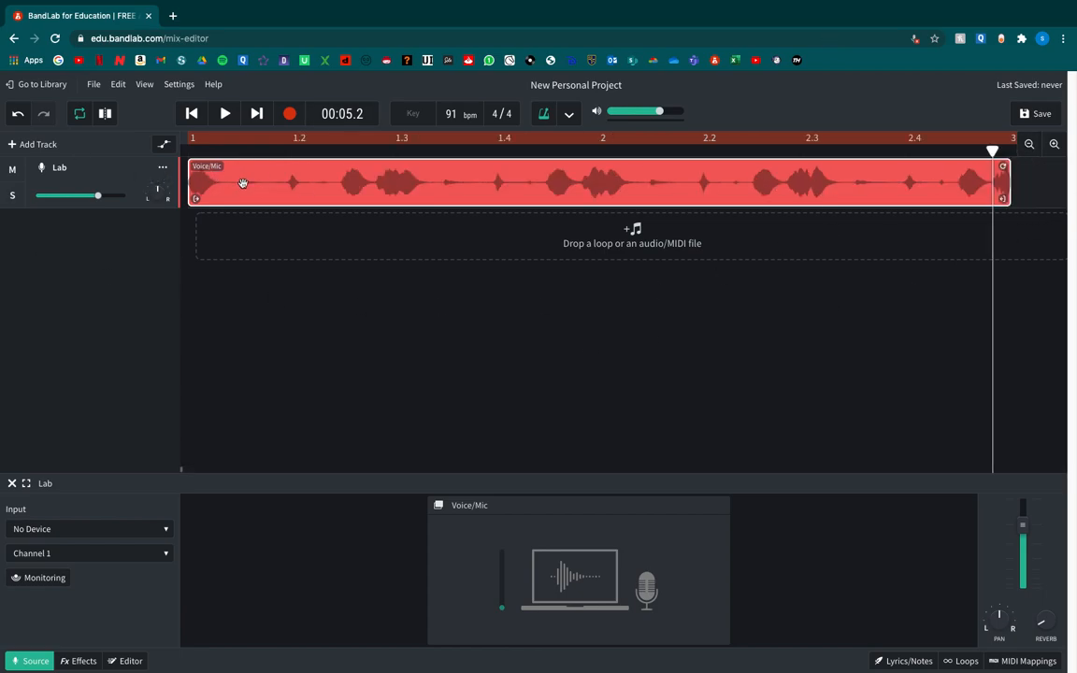
{"action": "key", "text": "Left"}
{"action": "key", "text": "Left"}
{"action": "key", "text": "Left"}
{"action": "key", "text": "Left"}
{"action": "key", "text": "Left"}
{"action": "key", "text": "Left"}
{"action": "key", "text": "Left"}
{"action": "key", "text": "Left"}
{"action": "key", "text": "Left"}
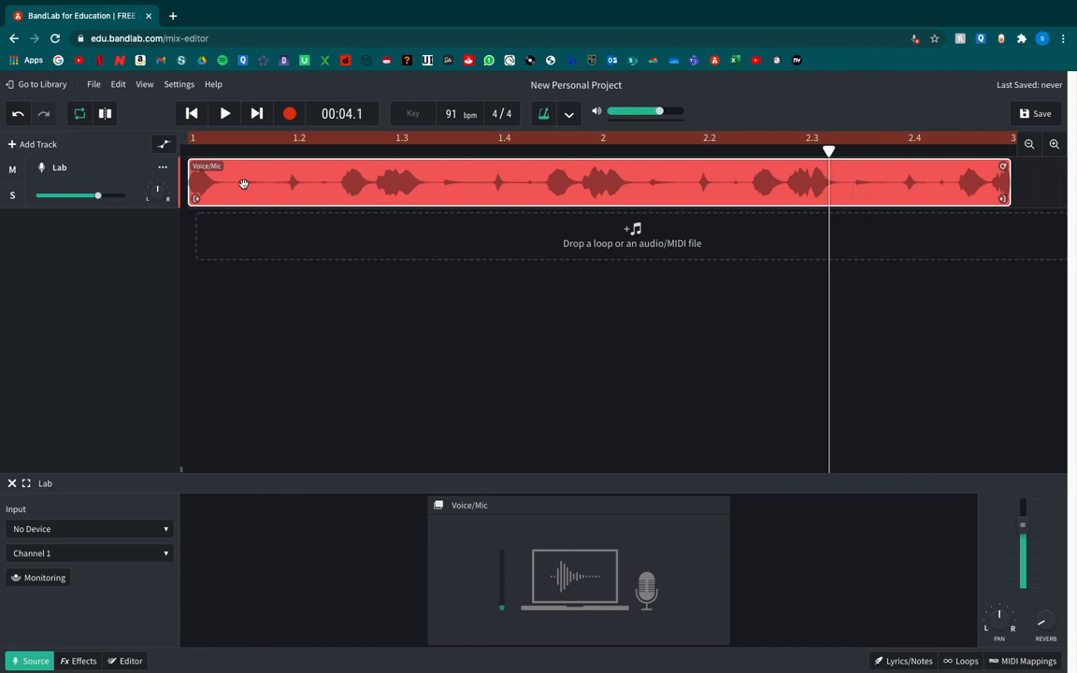
{"action": "key", "text": "Left"}
{"action": "key", "text": "Left"}
{"action": "key", "text": "Left"}
{"action": "key", "text": "Left"}
{"action": "key", "text": "Left"}
{"action": "key", "text": "Left"}
{"action": "key", "text": "Left"}
{"action": "key", "text": "Left"}
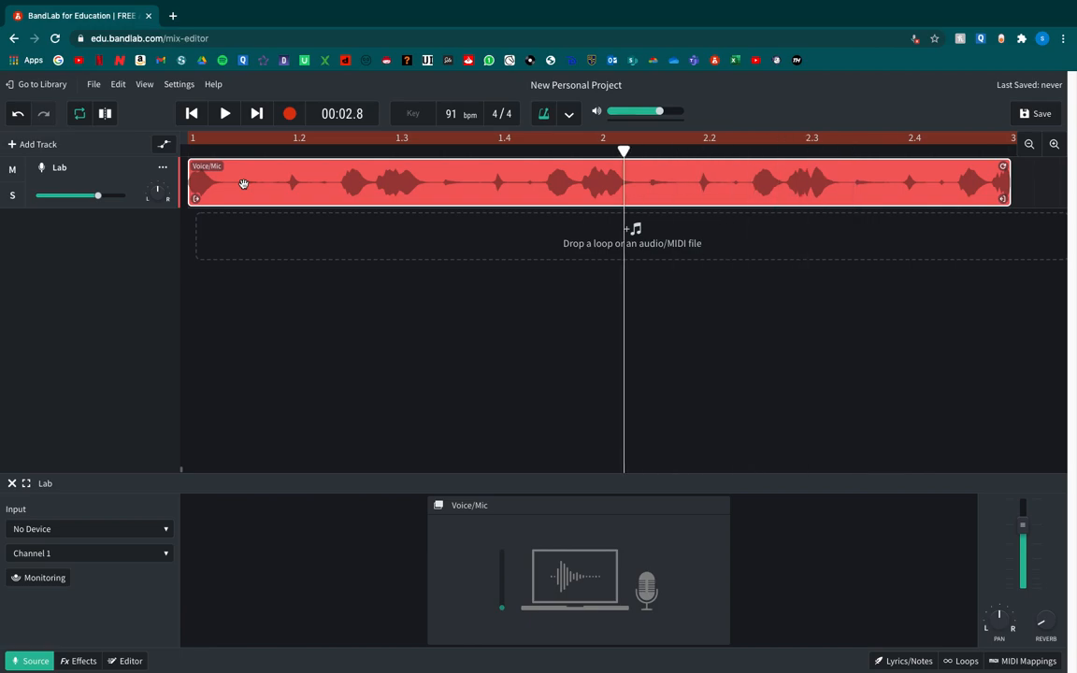
{"action": "key", "text": "Left"}
{"action": "key", "text": "Left"}
{"action": "key", "text": "Left"}
{"action": "key", "text": "Left"}
{"action": "key", "text": "Left"}
{"action": "key", "text": "Left"}
{"action": "key", "text": "Left"}
{"action": "key", "text": "Left"}
{"action": "key", "text": "Left"}
{"action": "key", "text": "Left"}
{"action": "key", "text": "Left"}
{"action": "key", "text": "Left"}
{"action": "key", "text": "Left"}
{"action": "key", "text": "Left"}
{"action": "key", "text": "Left"}
{"action": "key", "text": "Left"}
- Briefly play the opening of the drum region and step the playhead around its first hits, ending at the start
{"action": "key", "text": "space"}
{"action": "key", "text": "space"}
{"action": "key", "text": "Left"}
{"action": "key", "text": "Left"}
{"action": "key", "text": "Left"}
{"action": "key", "text": "Right"}
{"action": "key", "text": "Right"}
{"action": "key", "text": "Right"}
{"action": "key", "text": "Right"}
{"action": "key", "text": "Right"}
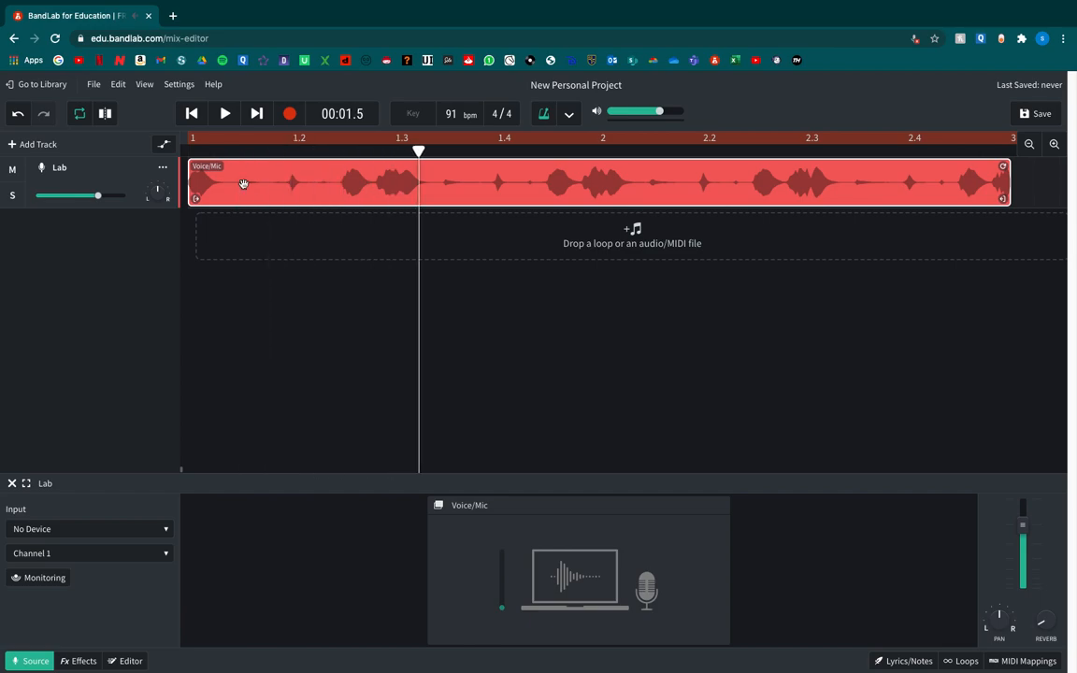
{"action": "key", "text": "Left"}
{"action": "key", "text": "Left"}
{"action": "key", "text": "Left"}
{"action": "key", "text": "Left"}
{"action": "key", "text": "Left"}
{"action": "key", "text": "Left"}
{"action": "key", "text": "Left"}
{"action": "key", "text": "Right"}
{"action": "key", "text": "Left"}
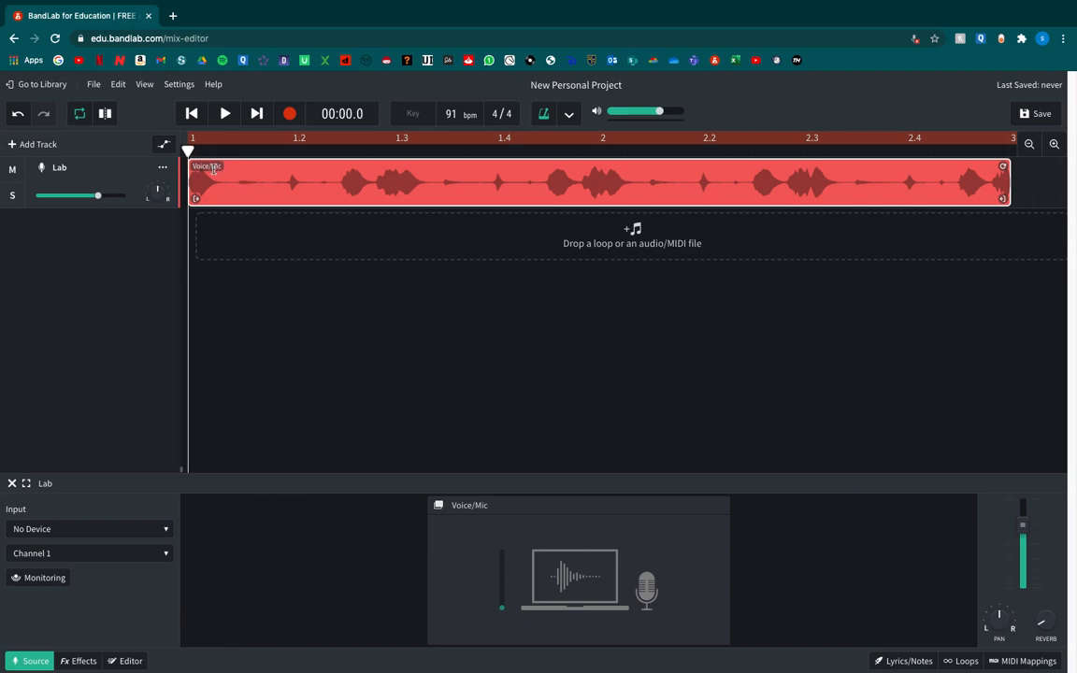
- Move the playhead across the first two beats to check the hit positions, and bring it back to the start
{"action": "left_click_drag", "start_coordinate": [188, 149], "coordinate": [386, 156]}
{"action": "key", "text": "Right"}
{"action": "key", "text": "Right"}
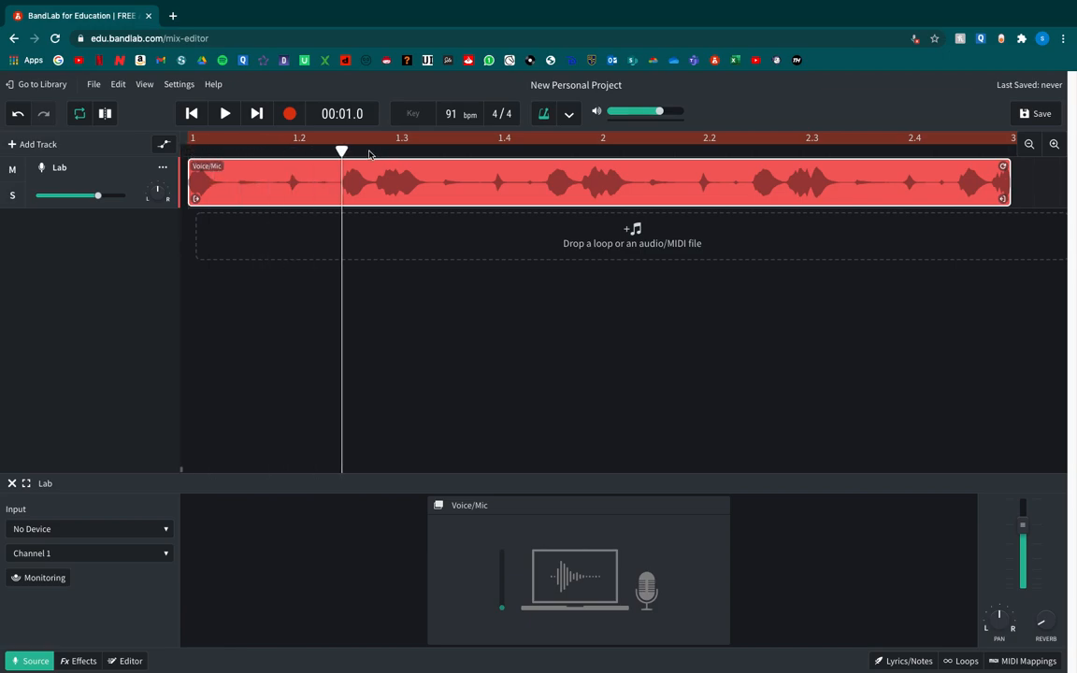
{"action": "key", "text": "Left"}
{"action": "key", "text": "Left"}
{"action": "key", "text": "Left"}
{"action": "key", "text": "Left"}
{"action": "key", "text": "Left"}
{"action": "key", "text": "Left"}
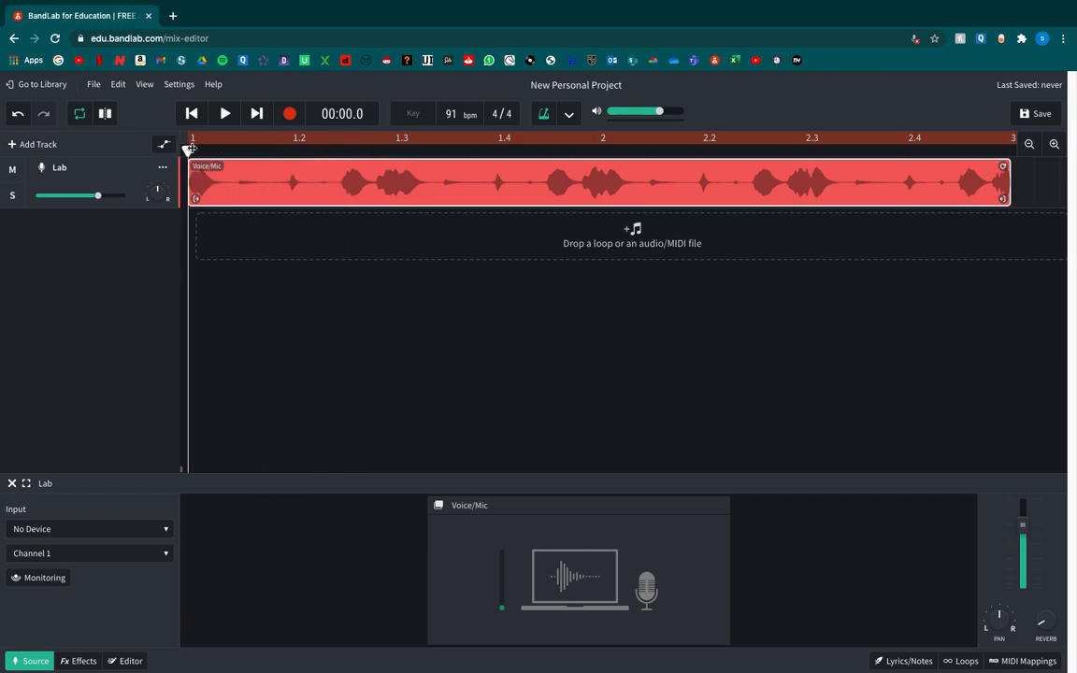
{"action": "right_click", "coordinate": [291, 181]}
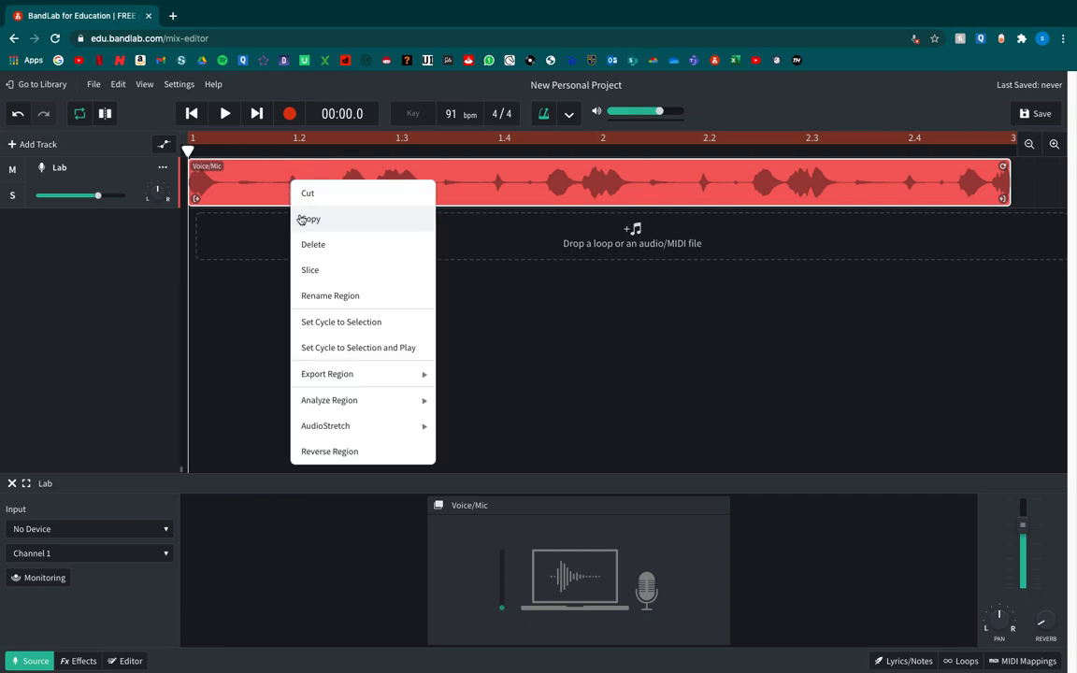
{"action": "left_click", "coordinate": [274, 228]}
{"action": "left_click", "coordinate": [272, 175]}
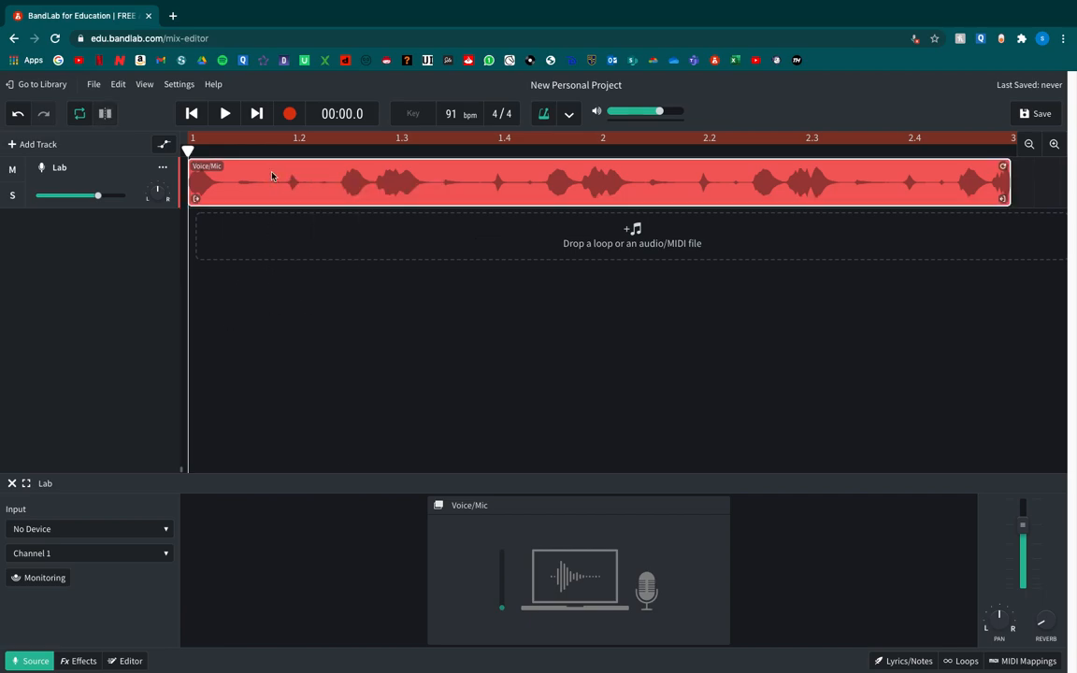
{"action": "right_click", "coordinate": [272, 175]}
{"action": "left_click", "coordinate": [239, 301]}
{"action": "left_click", "coordinate": [243, 180]}
- Step the playhead forward and back in grid increments over the first beats to examine where the drum hits can be sliced
{"action": "key", "text": "Right"}
{"action": "key", "text": "Right"}
{"action": "key", "text": "Left"}
{"action": "key", "text": "Left"}
{"action": "key", "text": "Right"}
{"action": "key", "text": "Right"}
{"action": "key", "text": "Right"}
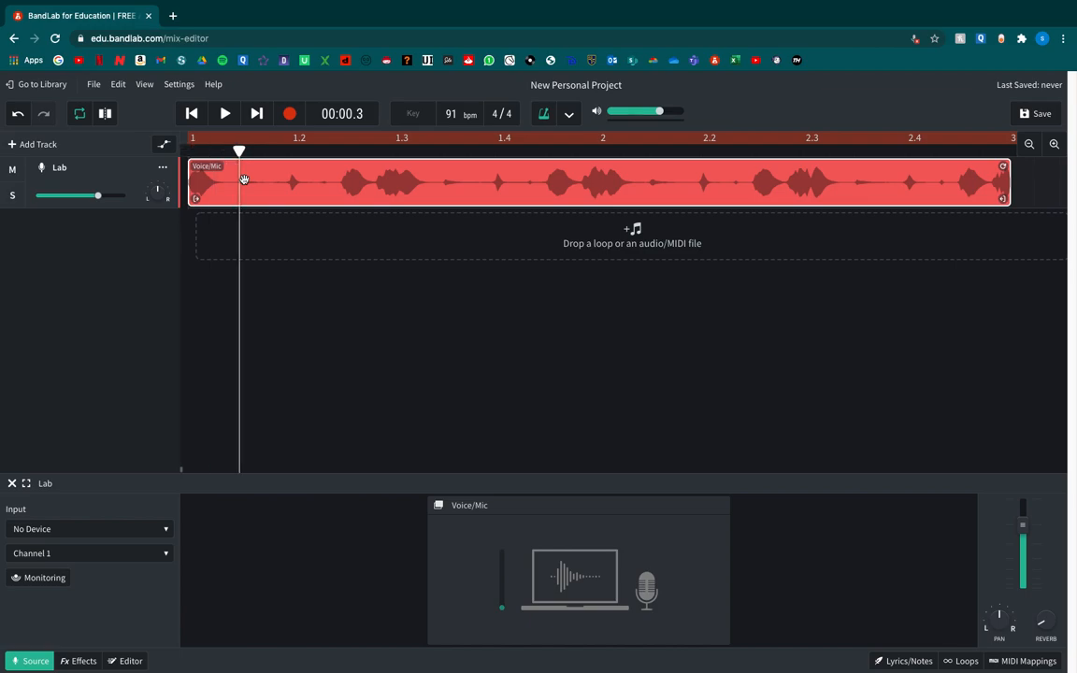
{"action": "key", "text": "Right"}
{"action": "key", "text": "Right"}
{"action": "key", "text": "Right"}
{"action": "key", "text": "Right"}
{"action": "key", "text": "Right"}
{"action": "key", "text": "Right"}
{"action": "key", "text": "Right"}
{"action": "key", "text": "Right"}
{"action": "key", "text": "Right"}
{"action": "key", "text": "Right"}
{"action": "key", "text": "Right"}
{"action": "key", "text": "Right"}
{"action": "key", "text": "Right"}
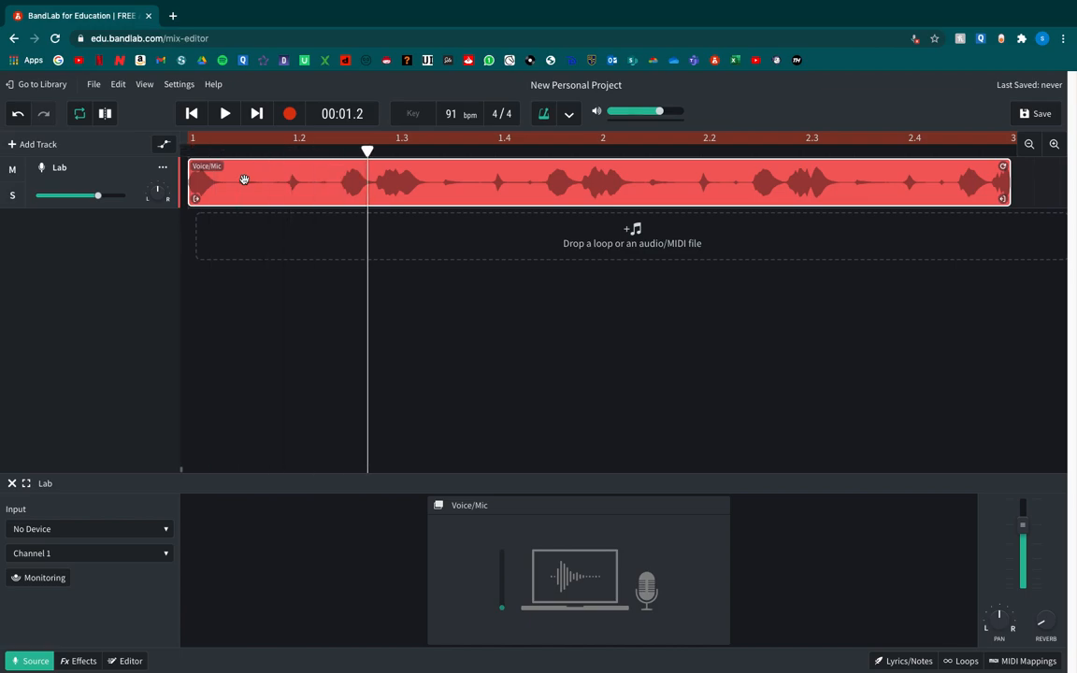
{"action": "key", "text": "Right"}
{"action": "key", "text": "Right"}
{"action": "key", "text": "Right"}
{"action": "key", "text": "Right"}
{"action": "key", "text": "Right"}
{"action": "key", "text": "Left"}
{"action": "key", "text": "Left"}
{"action": "key", "text": "Left"}
{"action": "key", "text": "Left"}
{"action": "key", "text": "Left"}
{"action": "key", "text": "Left"}
{"action": "key", "text": "Left"}
{"action": "key", "text": "Left"}
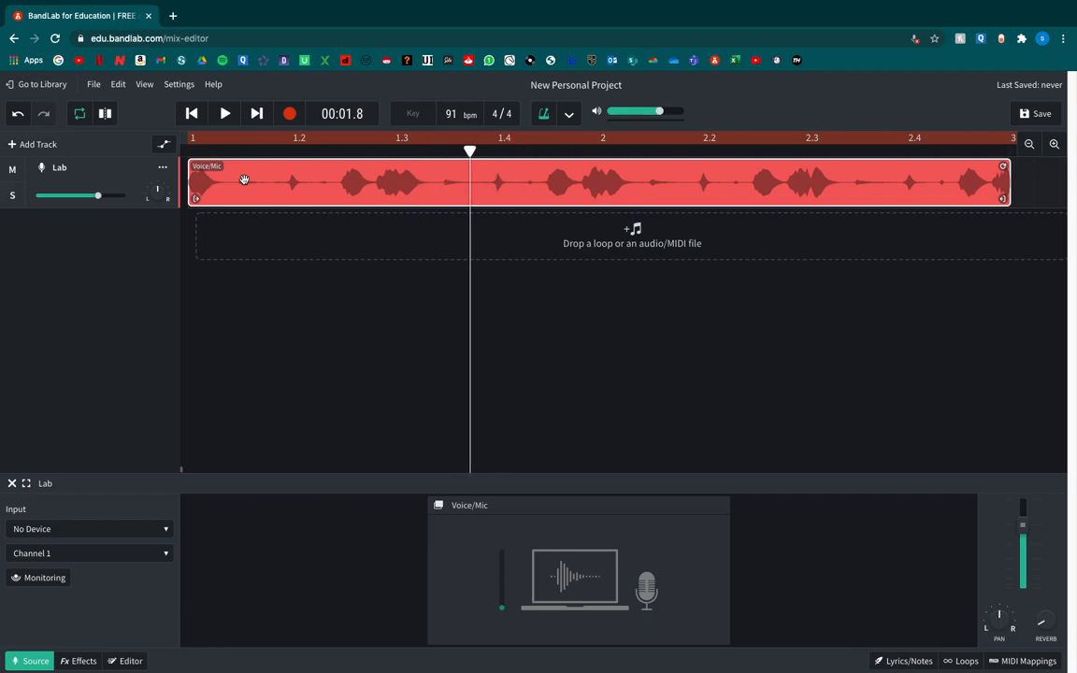
{"action": "key", "text": "Left"}
{"action": "key", "text": "Left"}
{"action": "key", "text": "Left"}
{"action": "key", "text": "Left"}
{"action": "key", "text": "Left"}
{"action": "key", "text": "Left"}
{"action": "key", "text": "Left"}
{"action": "key", "text": "Left"}
{"action": "key", "text": "Left"}
{"action": "key", "text": "Left"}
{"action": "key", "text": "Left"}
{"action": "key", "text": "Left"}
{"action": "key", "text": "Left"}
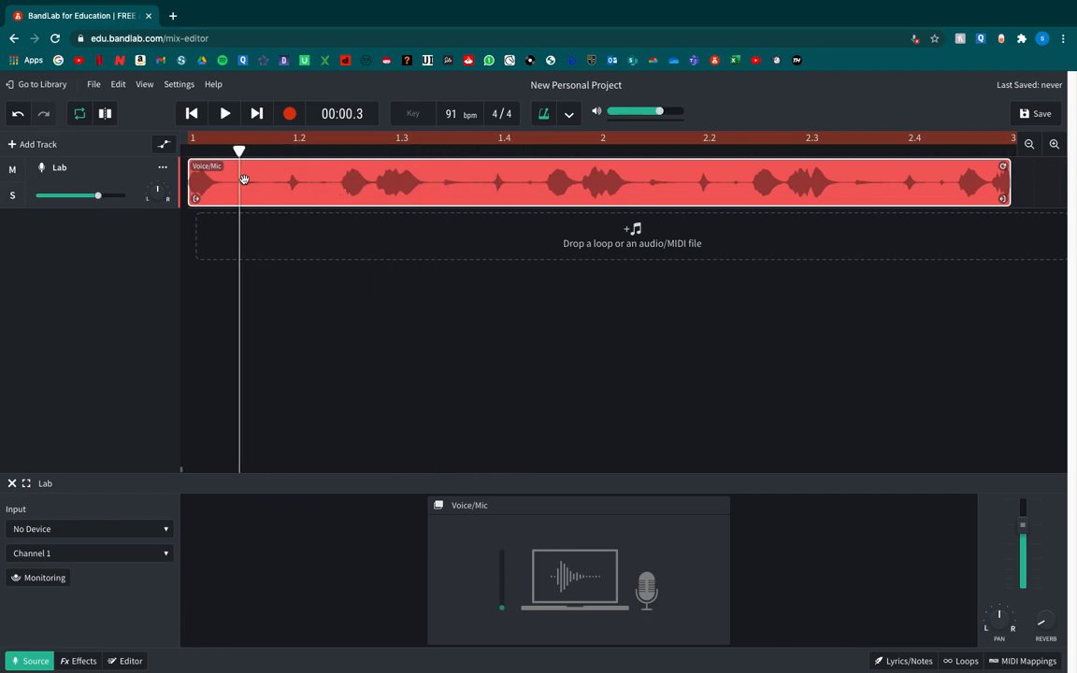
- Slice the drum region at 00:00.3 and 00:00.7 to separate its first two half-beat pieces
{"action": "key", "text": "Right"}
{"action": "key", "text": "Right"}
{"action": "key", "text": "Right"}
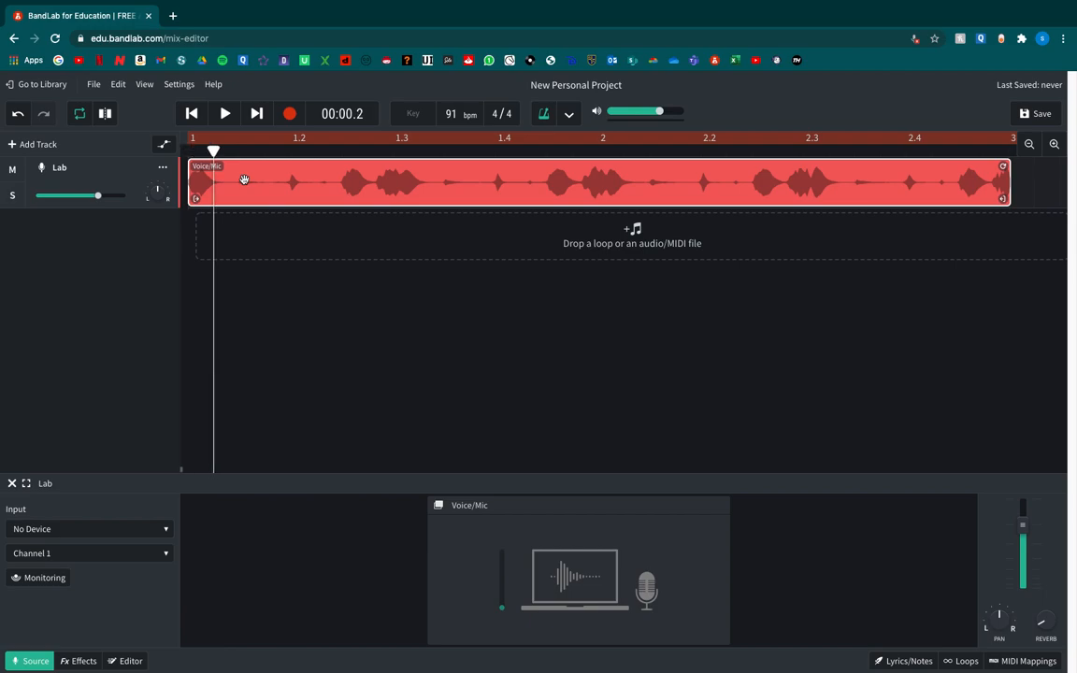
{"action": "key", "text": "ctrl+e"}
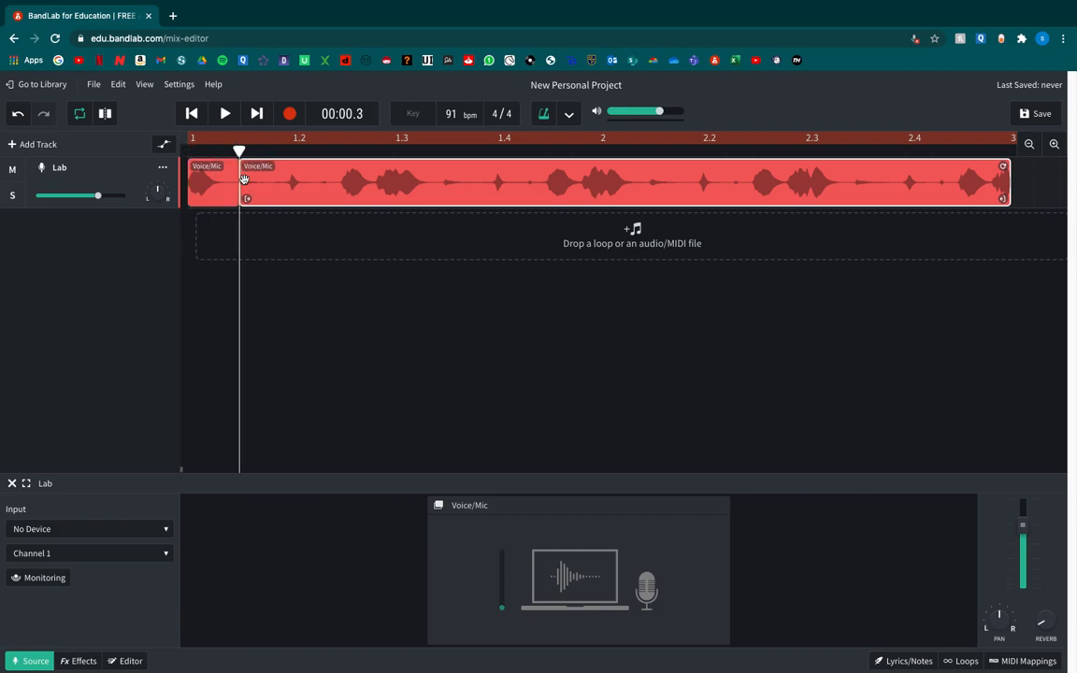
{"action": "key", "text": "Right"}
{"action": "key", "text": "Right"}
{"action": "key", "text": "Right"}
{"action": "key", "text": "Right"}
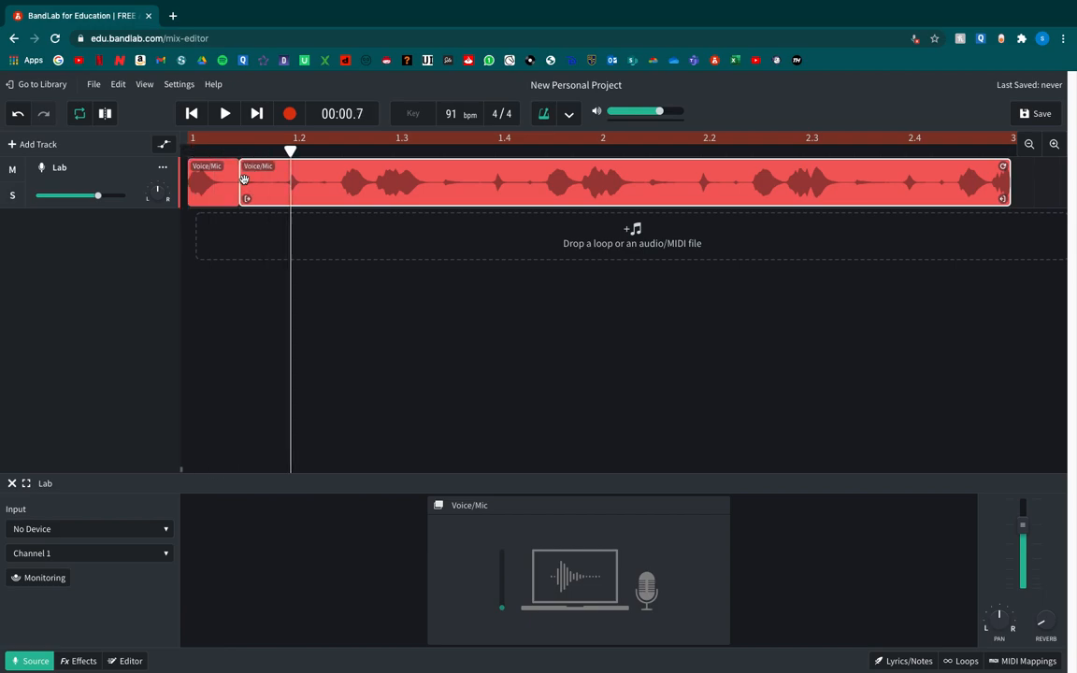
{"action": "key", "text": "ctrl+e"}
- Slice the rest of the drum region at 00:01.0 and 00:01.3, and delete everything after the last cut
{"action": "key", "text": "Right"}
{"action": "key", "text": "Right"}
{"action": "key", "text": "Right"}
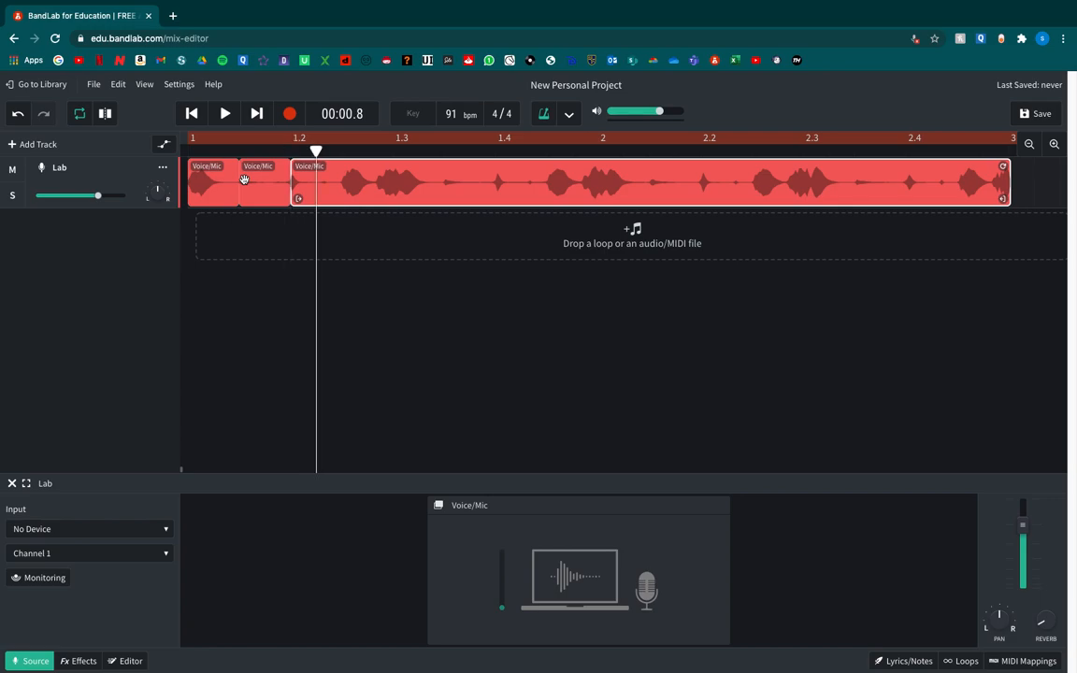
{"action": "key", "text": "ctrl+e"}
{"action": "key", "text": "Right"}
{"action": "key", "text": "Right"}
{"action": "key", "text": "Right"}
{"action": "key", "text": "ctrl+e"}
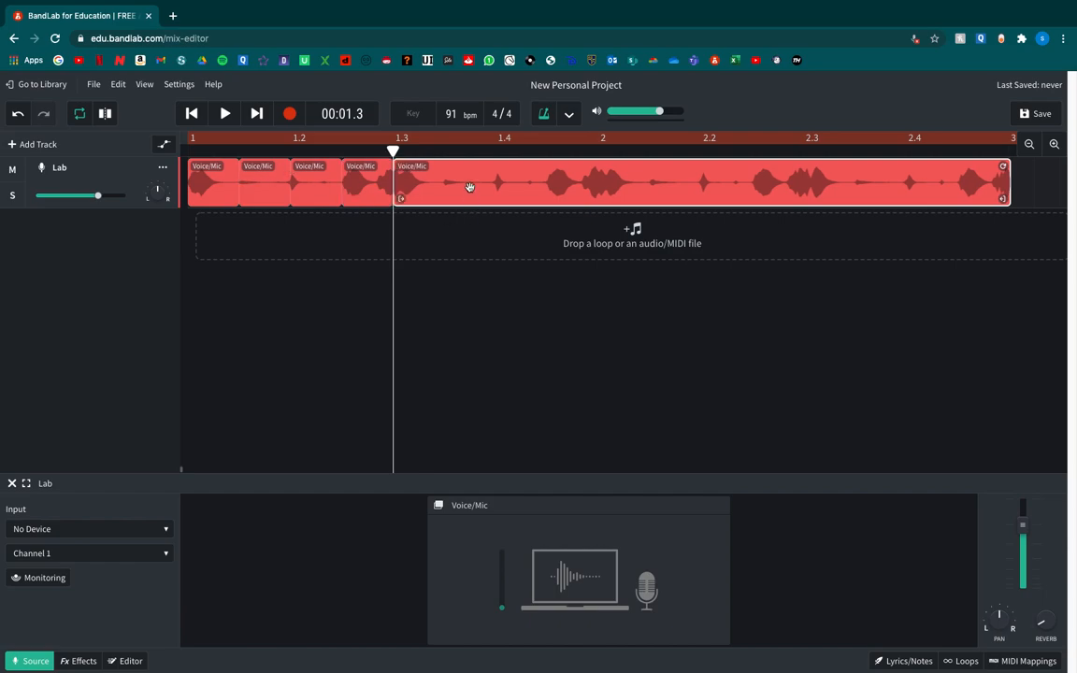
{"action": "key", "text": "Delete"}
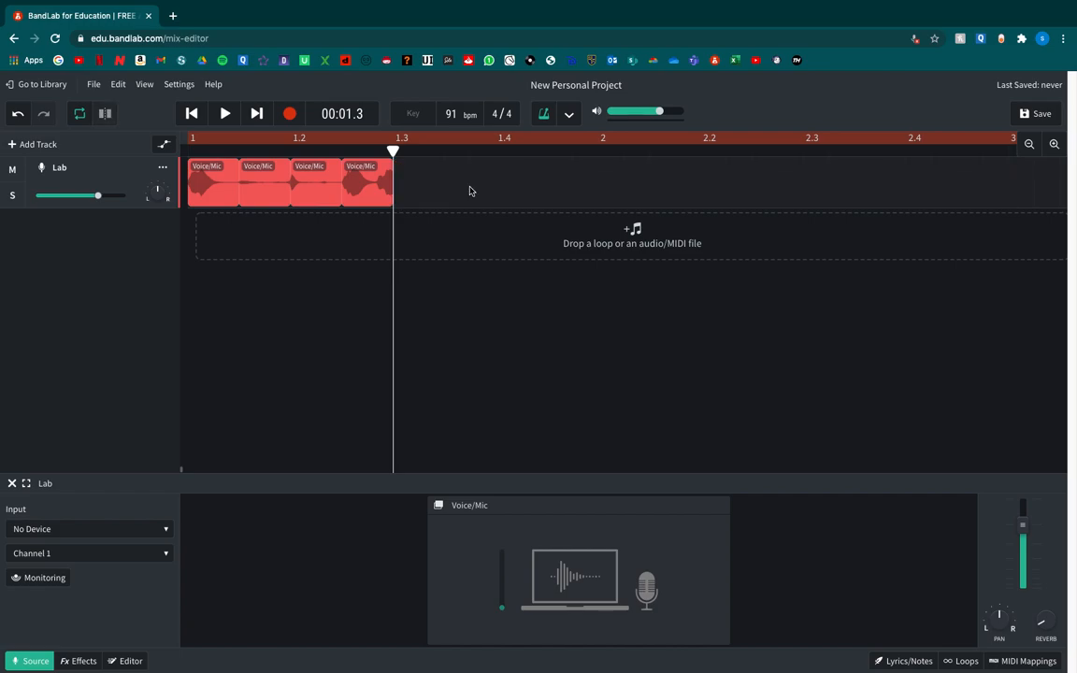
- Play the four drum slices from the start several times to hear which drum sound each one contains
{"action": "key", "text": "space"}
{"action": "key", "text": "space"}
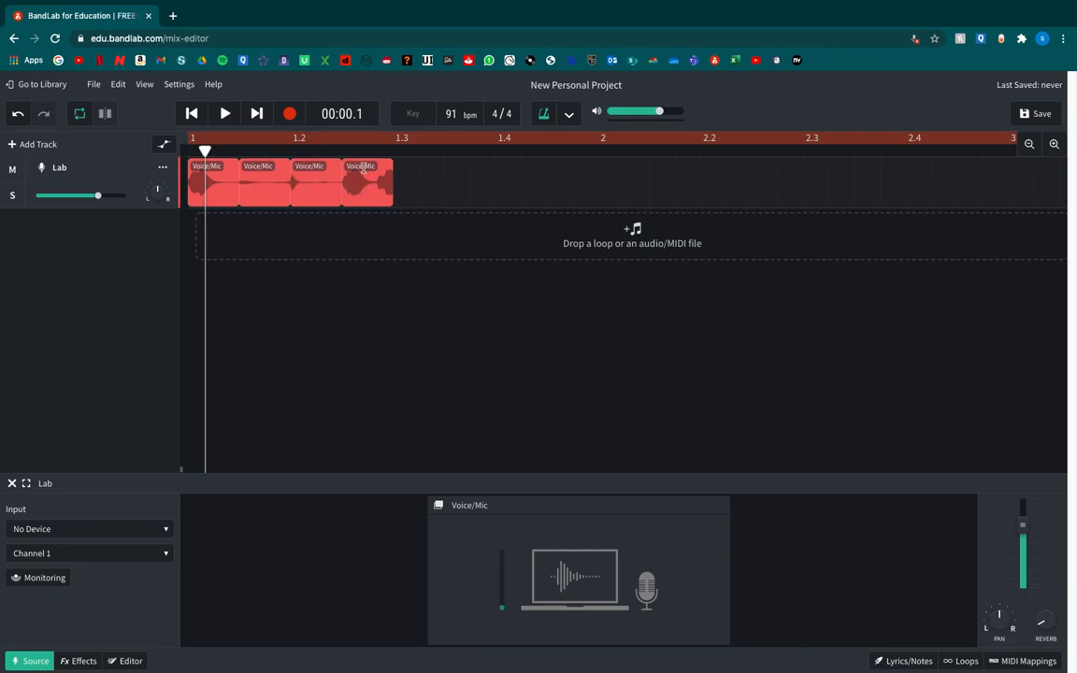
{"action": "key", "text": "space"}
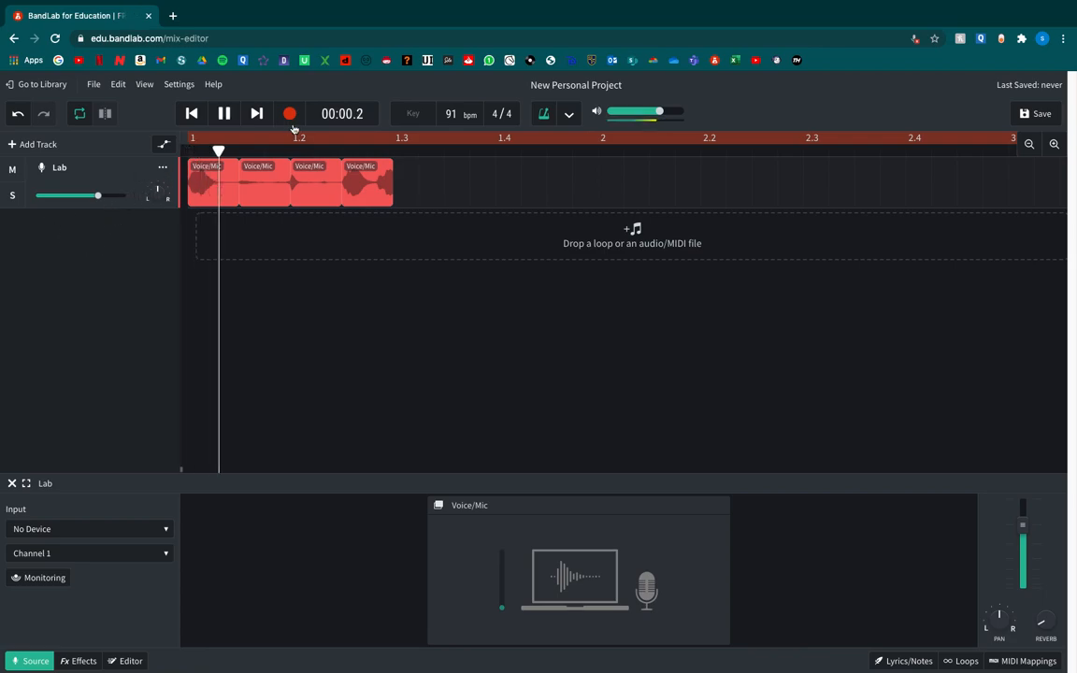
{"action": "key", "text": "space"}
{"action": "key", "text": "space"}
{"action": "key", "text": "Return"}
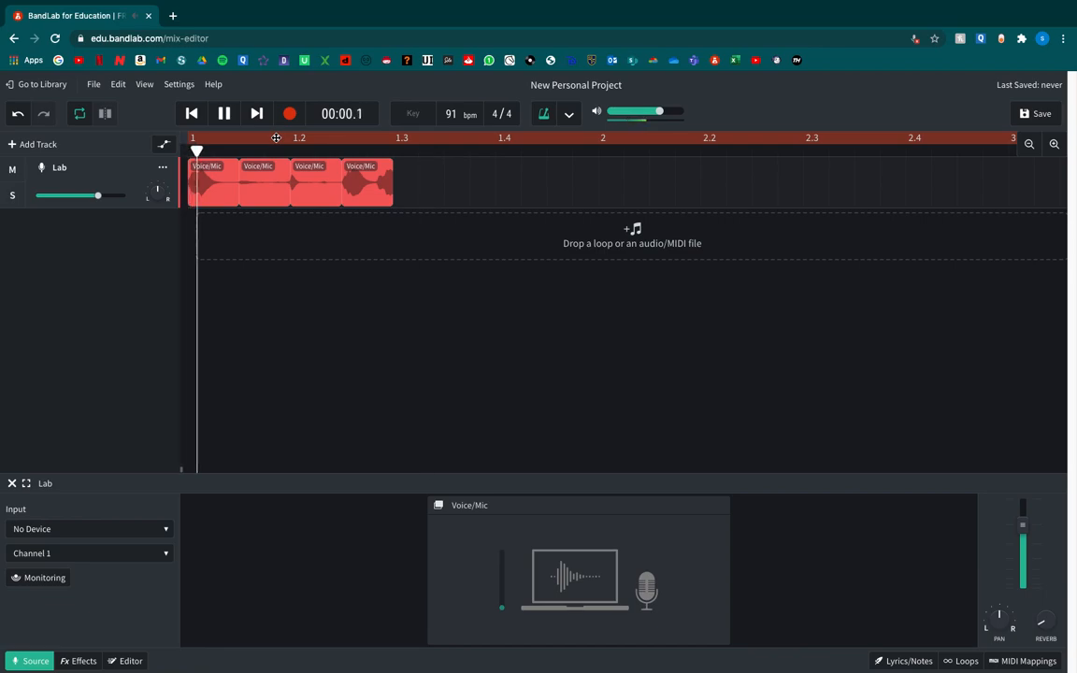
{"action": "key", "text": "Return"}
{"action": "key", "text": "space"}
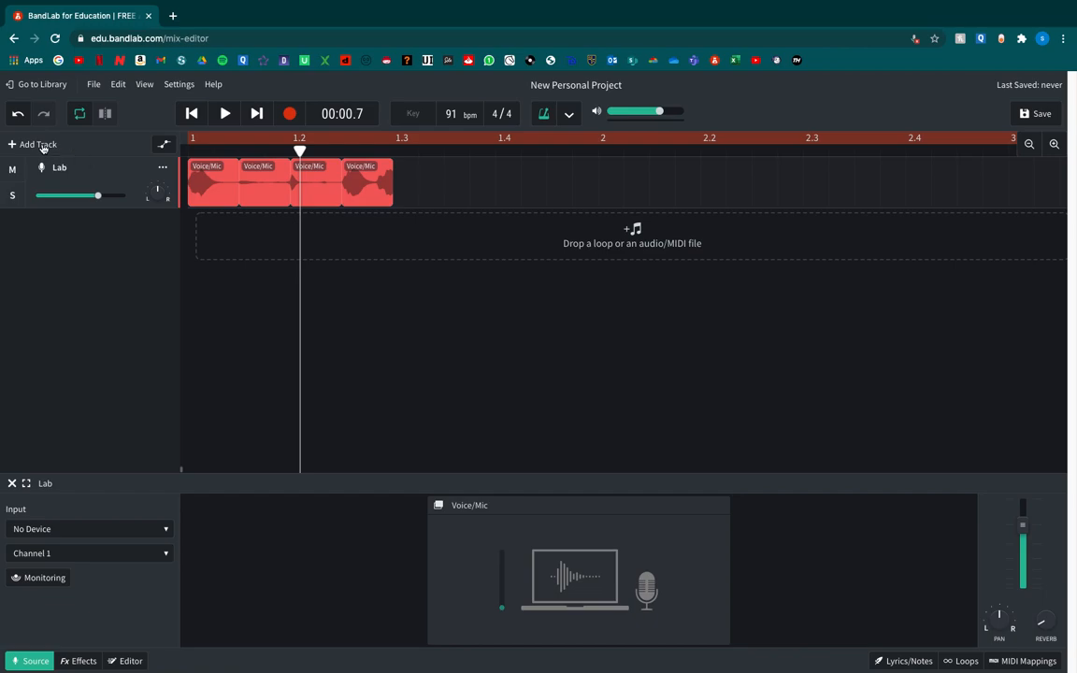
- Add three new Voice/Mic tracks below the Lab track
{"action": "left_click", "coordinate": [42, 146]}
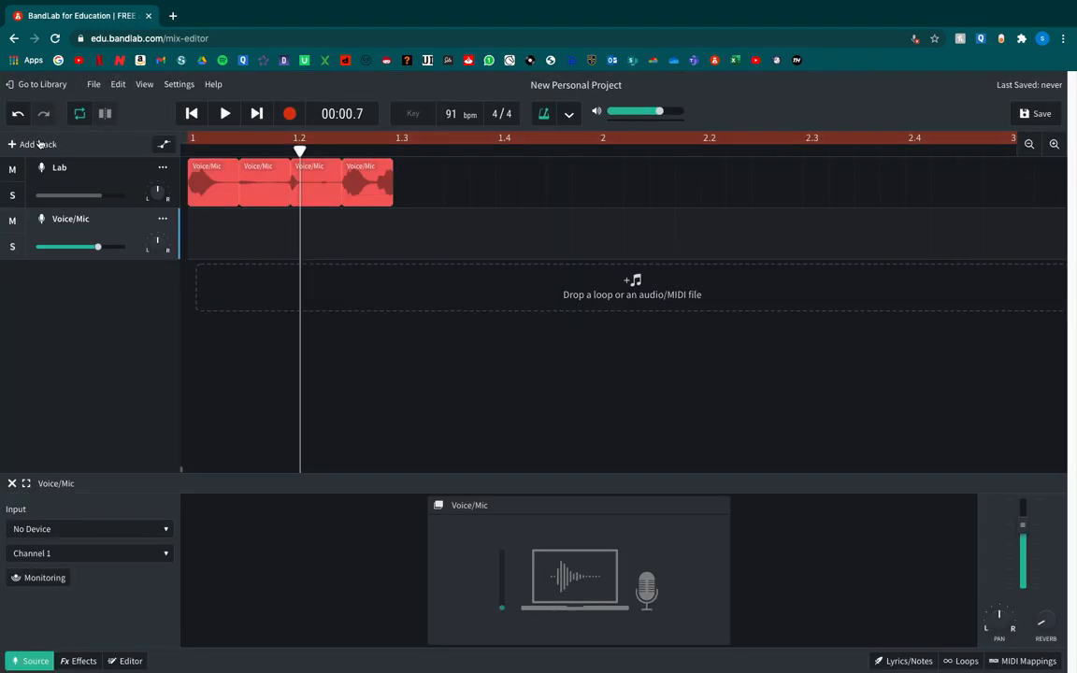
{"action": "left_click", "coordinate": [37, 144]}
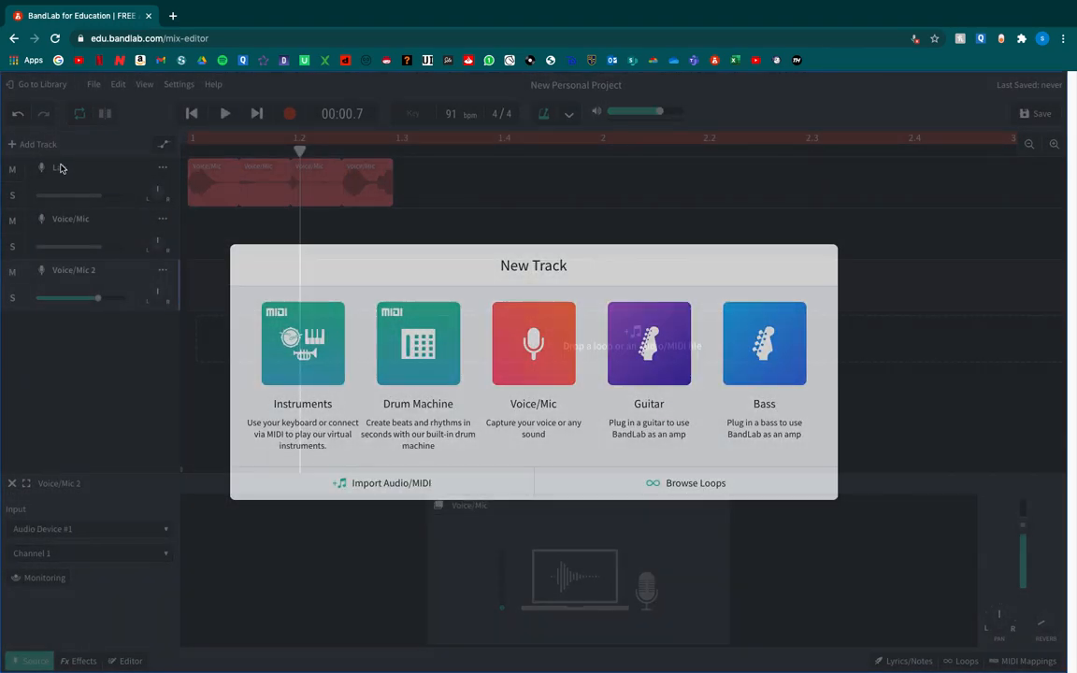
{"action": "left_click", "coordinate": [37, 143]}
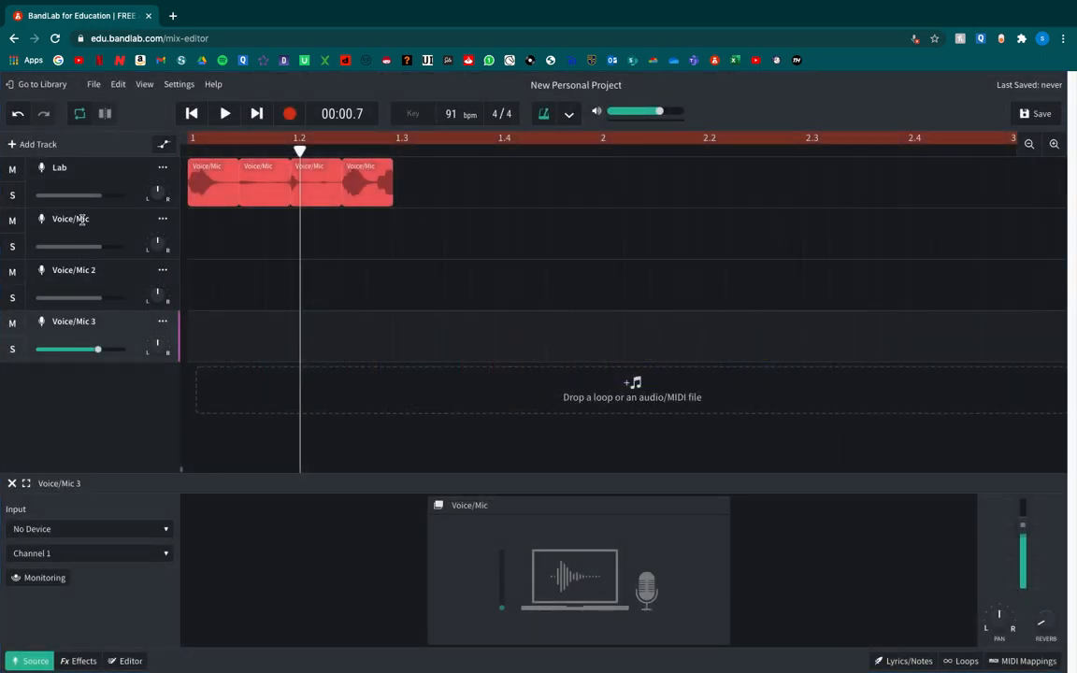
- Rename the three new tracks Kick, HiHats and Snare, in that order below the Lab track
{"action": "right_click", "coordinate": [82, 216]}
{"action": "left_click", "coordinate": [126, 242]}
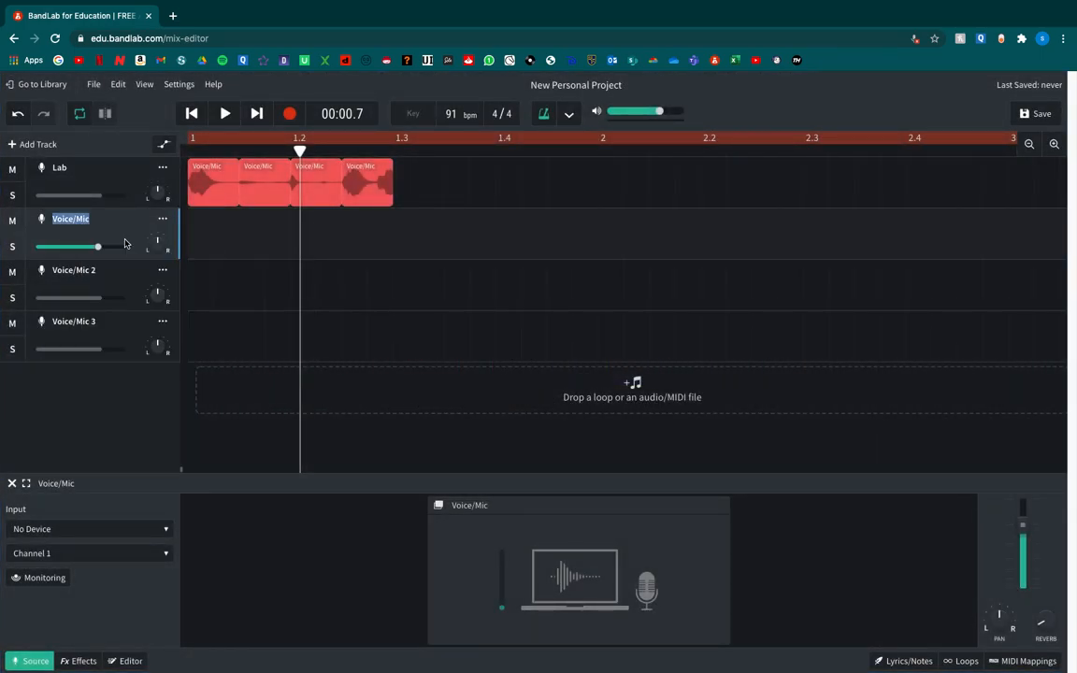
{"action": "type", "text": "Kick"}
{"action": "left_click", "coordinate": [80, 270]}
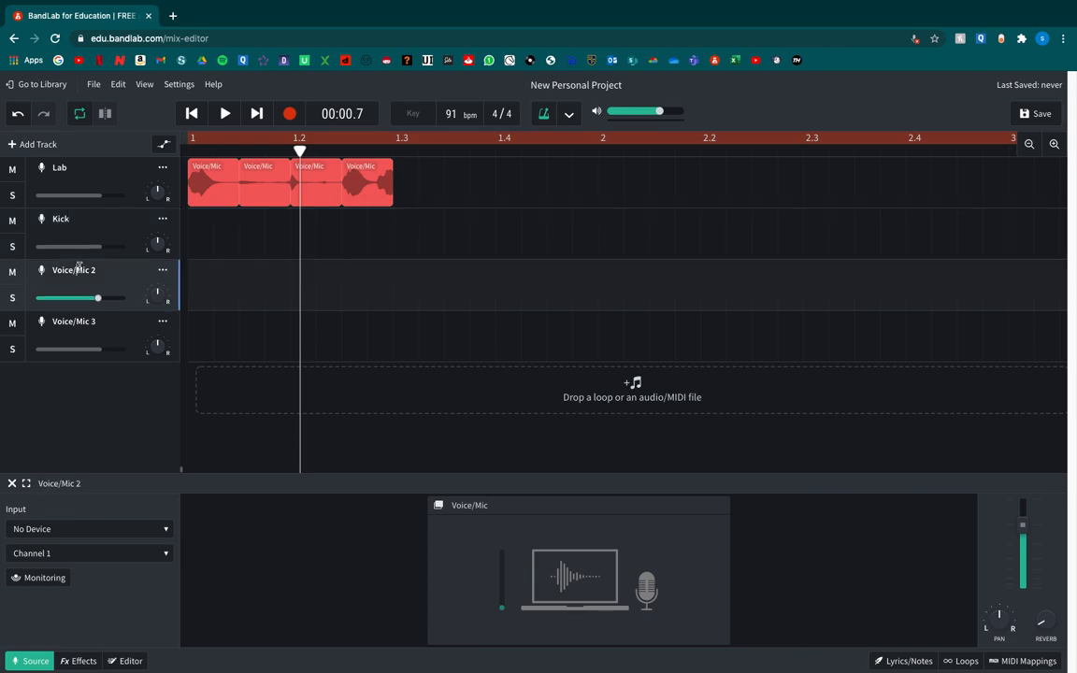
{"action": "right_click", "coordinate": [80, 270]}
{"action": "type", "text": "H"}
{"action": "left_click", "coordinate": [80, 319]}
{"action": "right_click", "coordinate": [84, 320]}
{"action": "left_click", "coordinate": [115, 332]}
{"action": "type", "text": "Snare"}
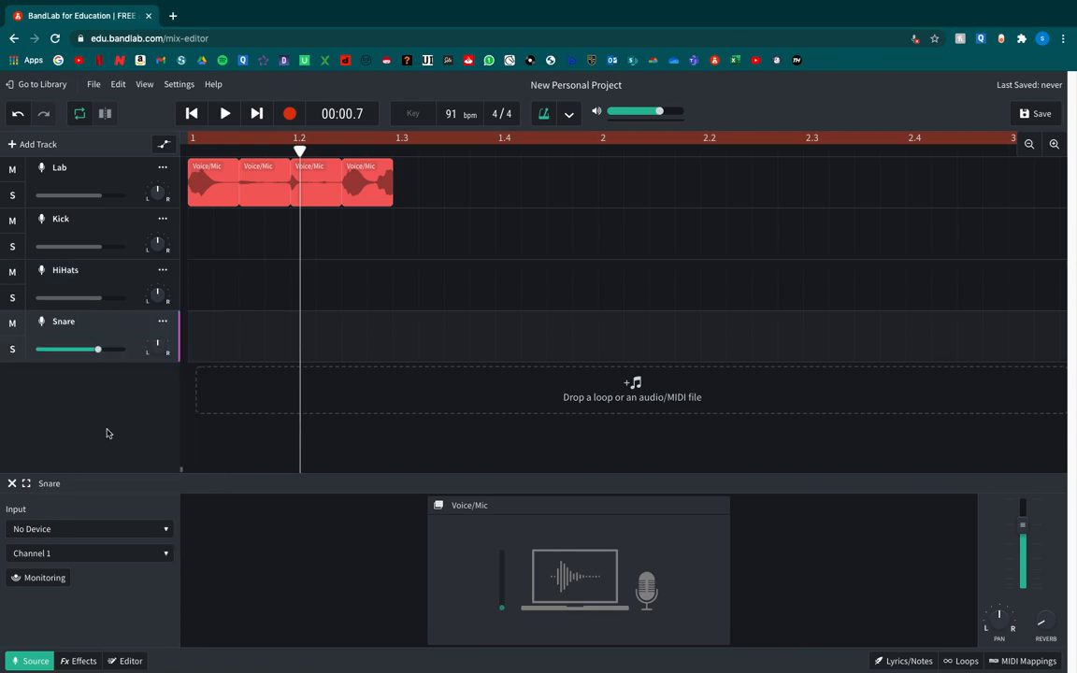
- Copy the first drum slice from the Lab track to the start of the Kick track
{"action": "left_click_drag", "start_coordinate": [299, 149], "coordinate": [612, 151]}
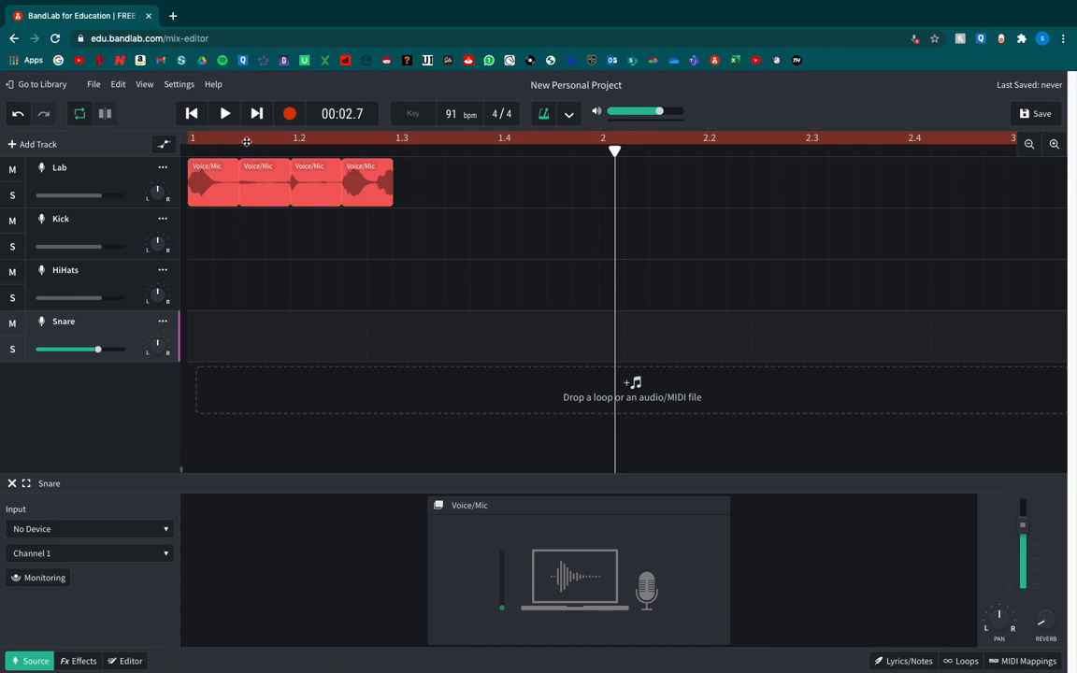
{"action": "right_click", "coordinate": [216, 182]}
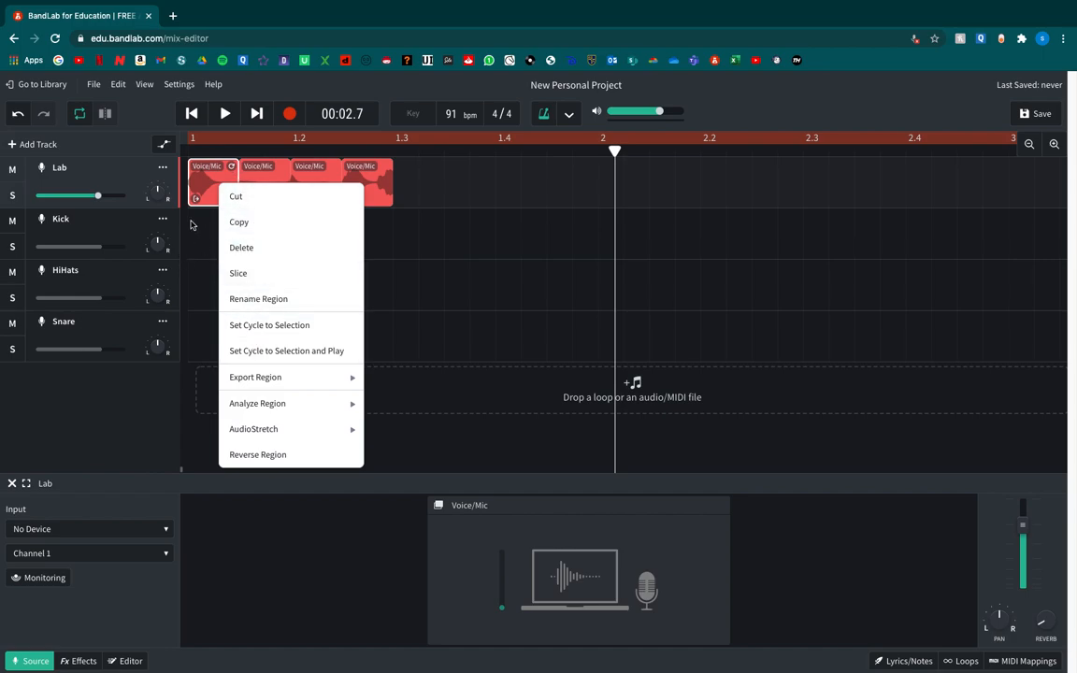
{"action": "left_click", "coordinate": [488, 200]}
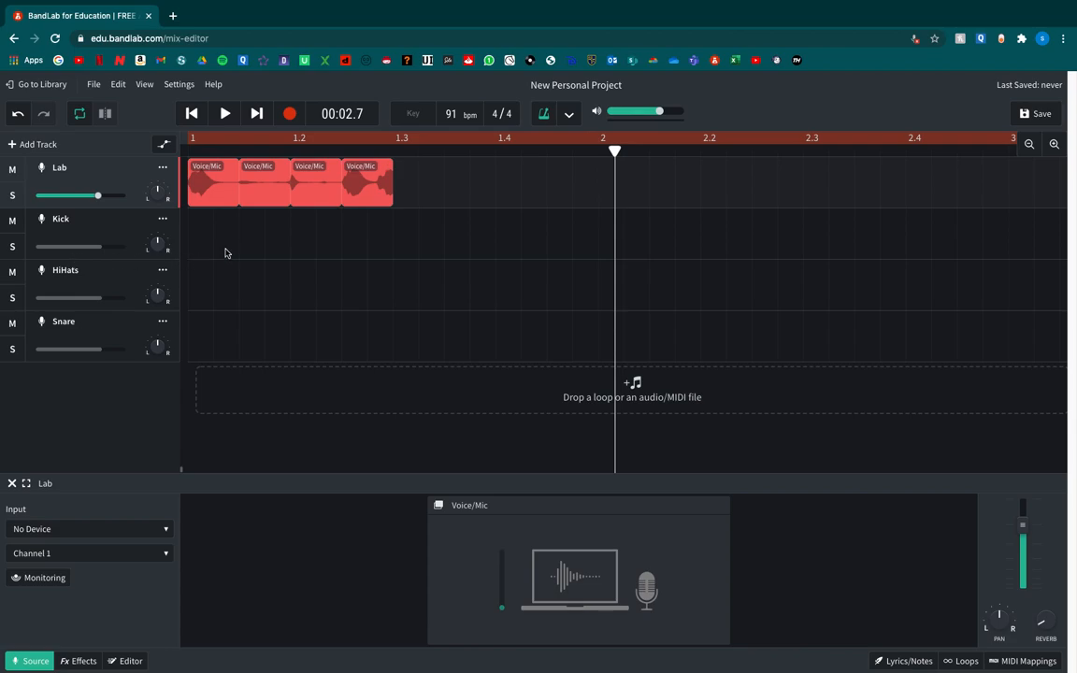
{"action": "left_click", "coordinate": [213, 190]}
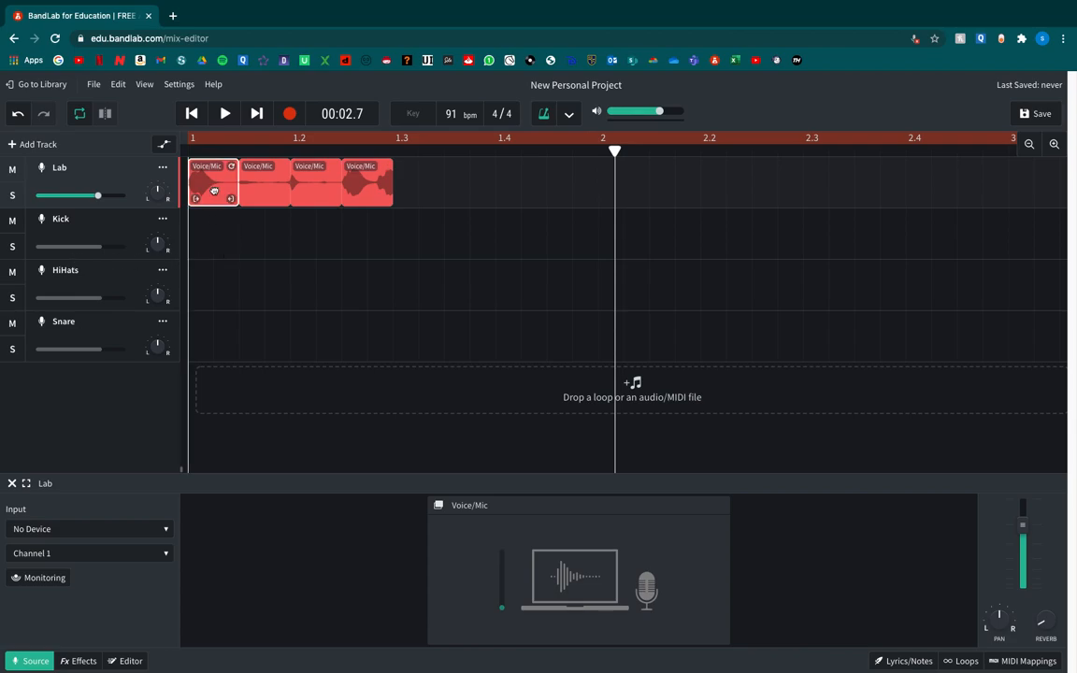
{"action": "left_click_drag", "start_coordinate": [214, 203], "coordinate": [213, 217]}
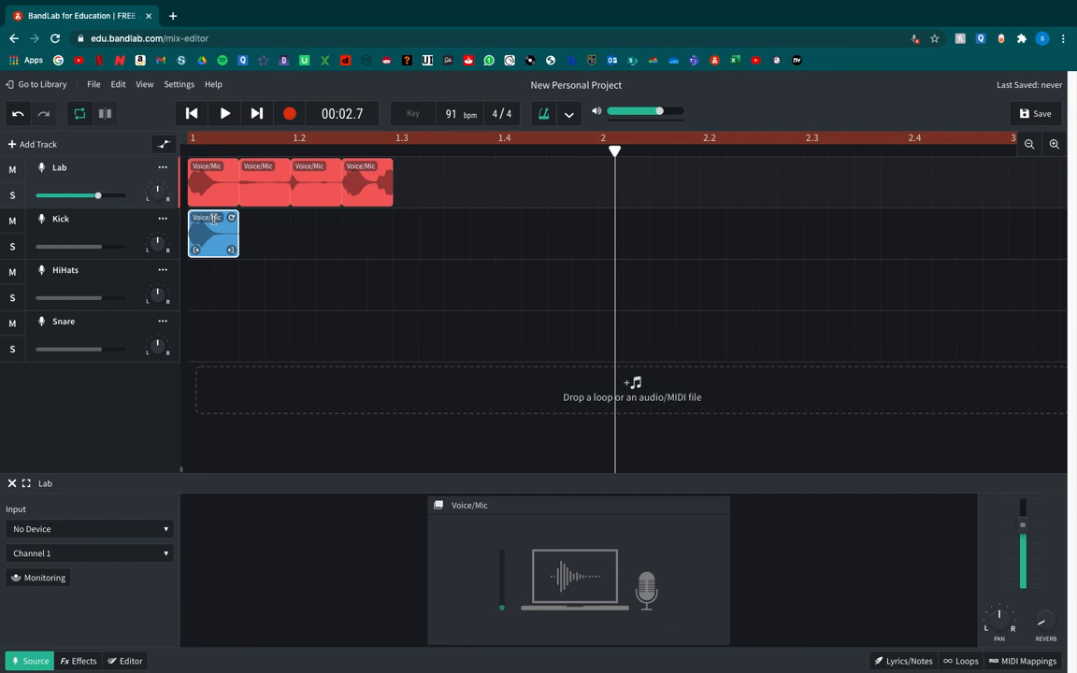
- Mute the Lab track and play back the copied kick hit on its own
{"action": "left_click", "coordinate": [12, 170]}
{"action": "key", "text": "space"}
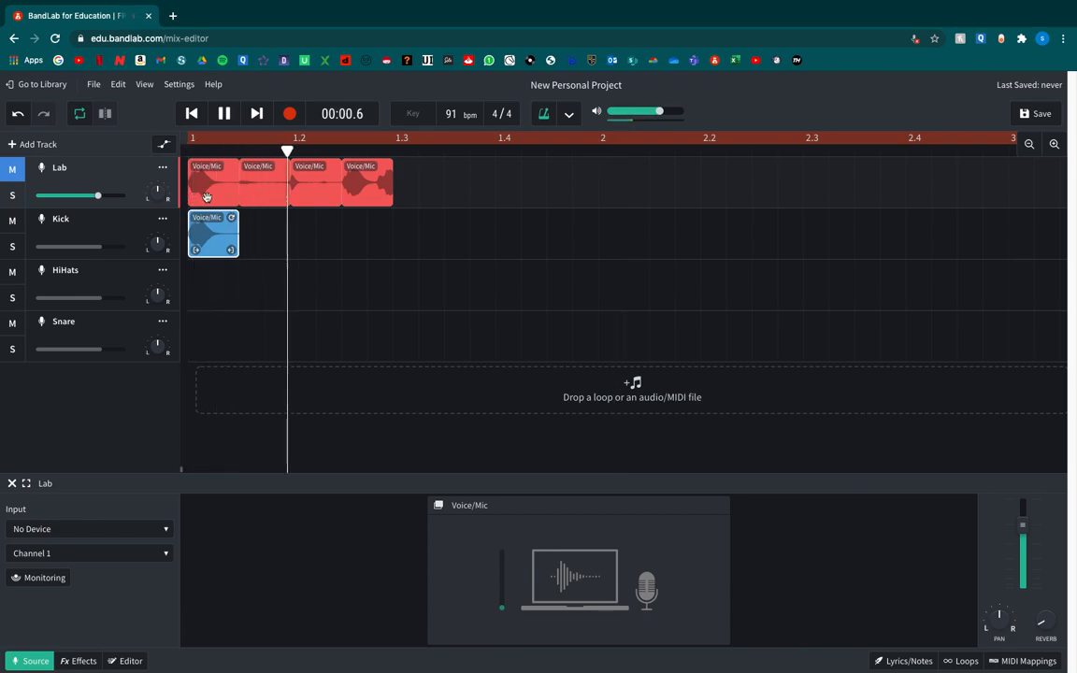
{"action": "key", "text": "space"}
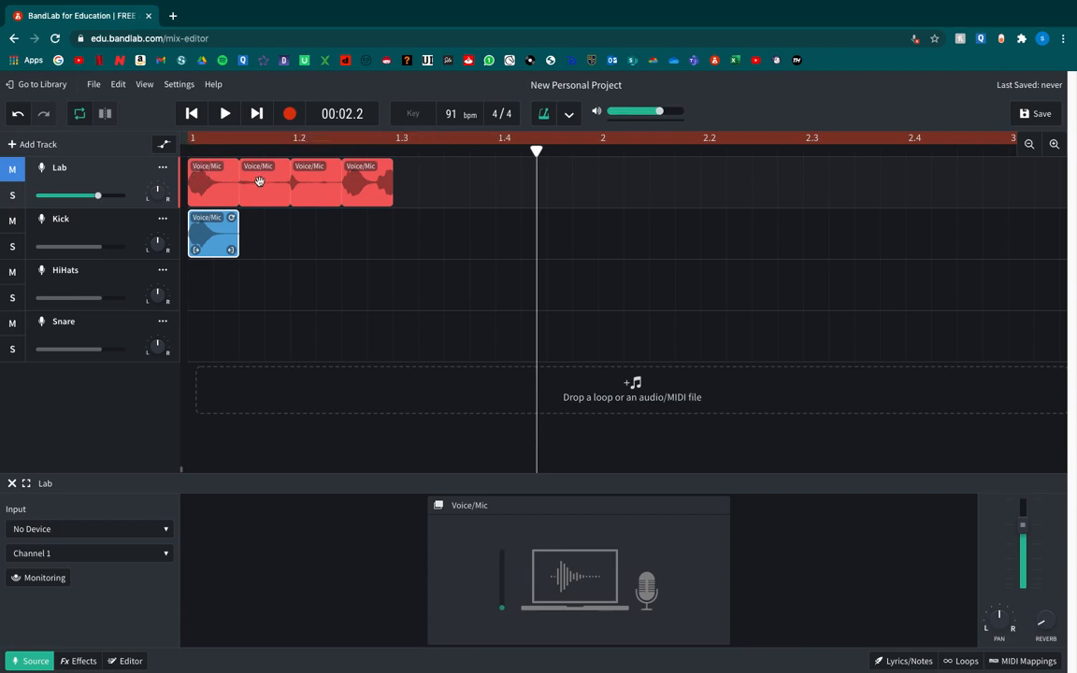
{"action": "key", "text": "space"}
{"action": "key", "text": "space"}
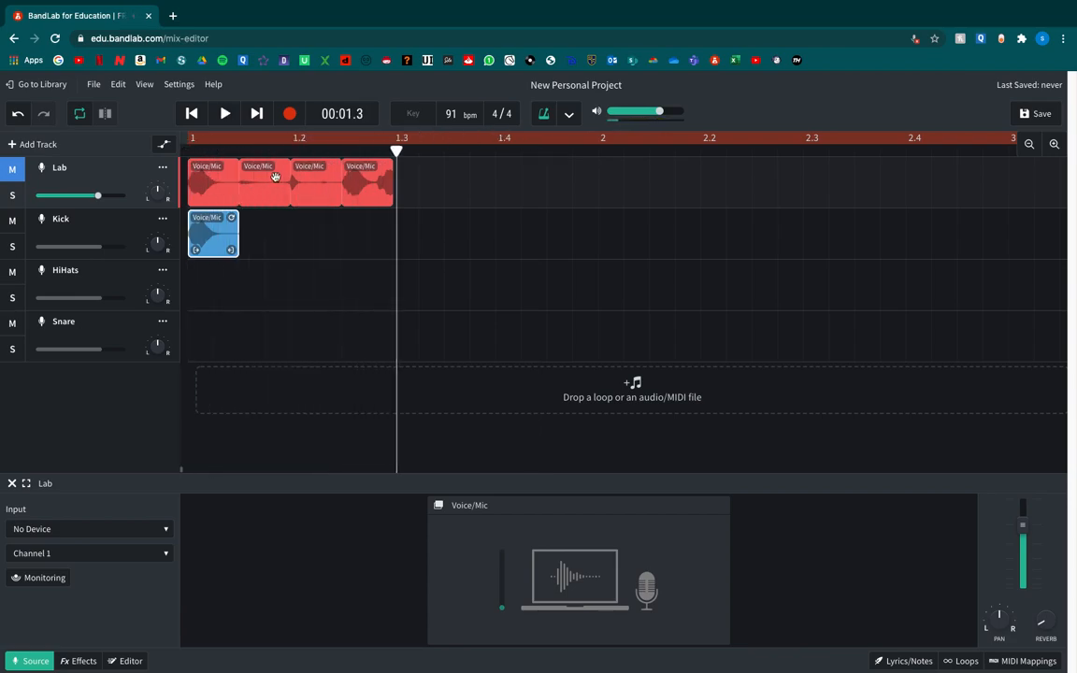
- Copy the second Lab slice to the start of the HiHats track and repeat it into four back-to-back hits up to beat 1.3
{"action": "left_click", "coordinate": [261, 188]}
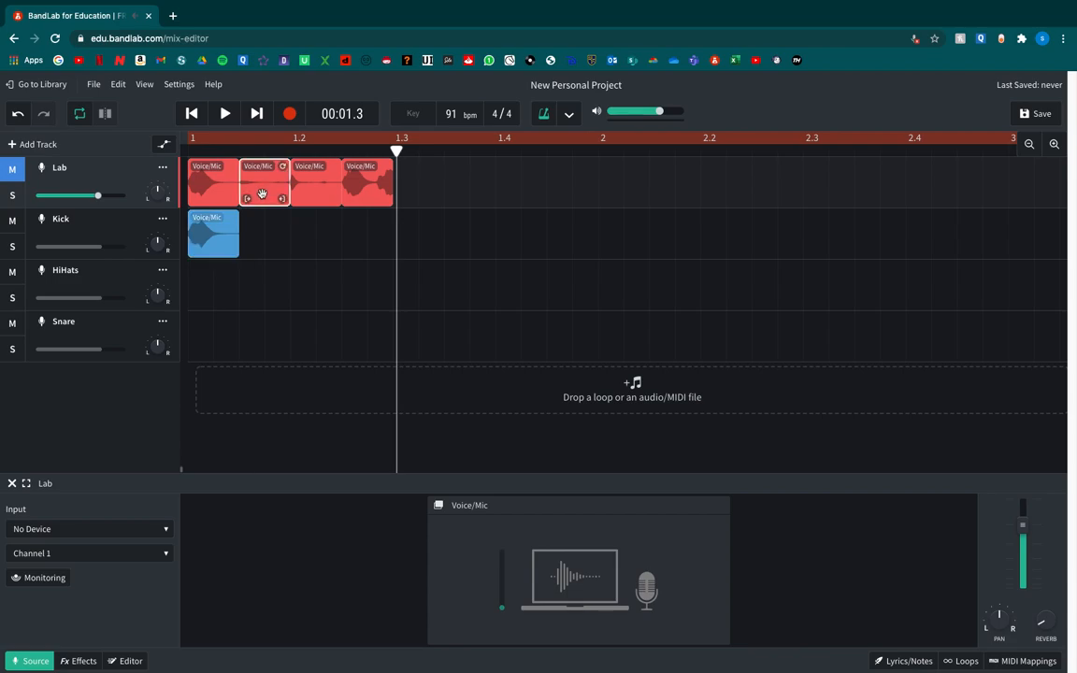
{"action": "left_click_drag", "start_coordinate": [265, 182], "coordinate": [209, 298]}
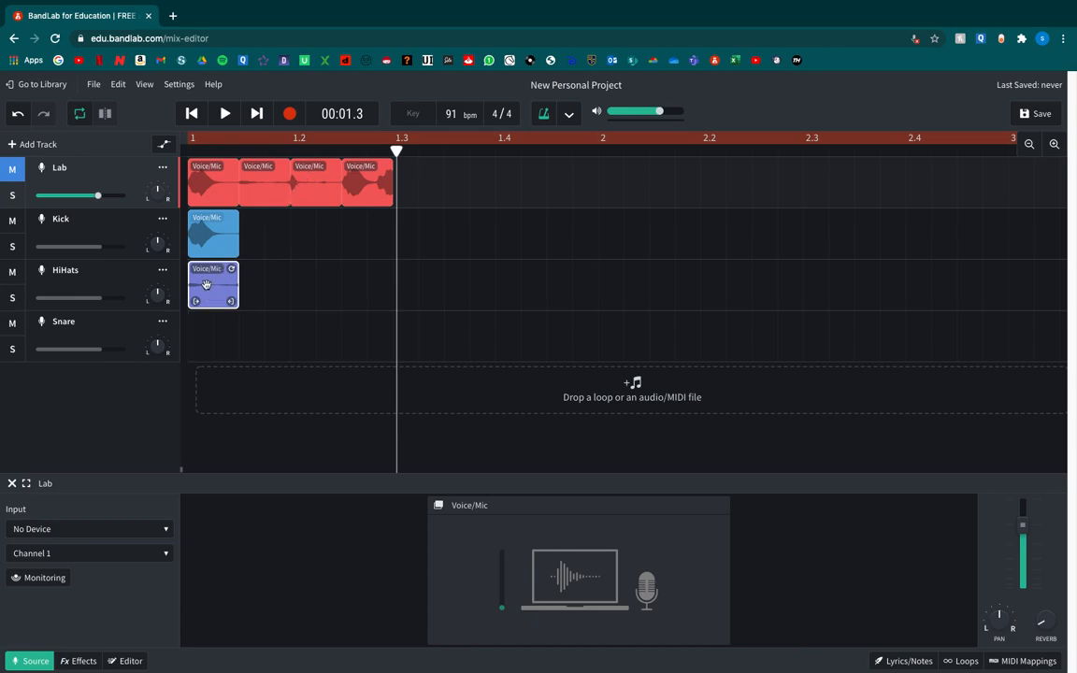
{"action": "left_click_drag", "start_coordinate": [204, 289], "coordinate": [303, 300]}
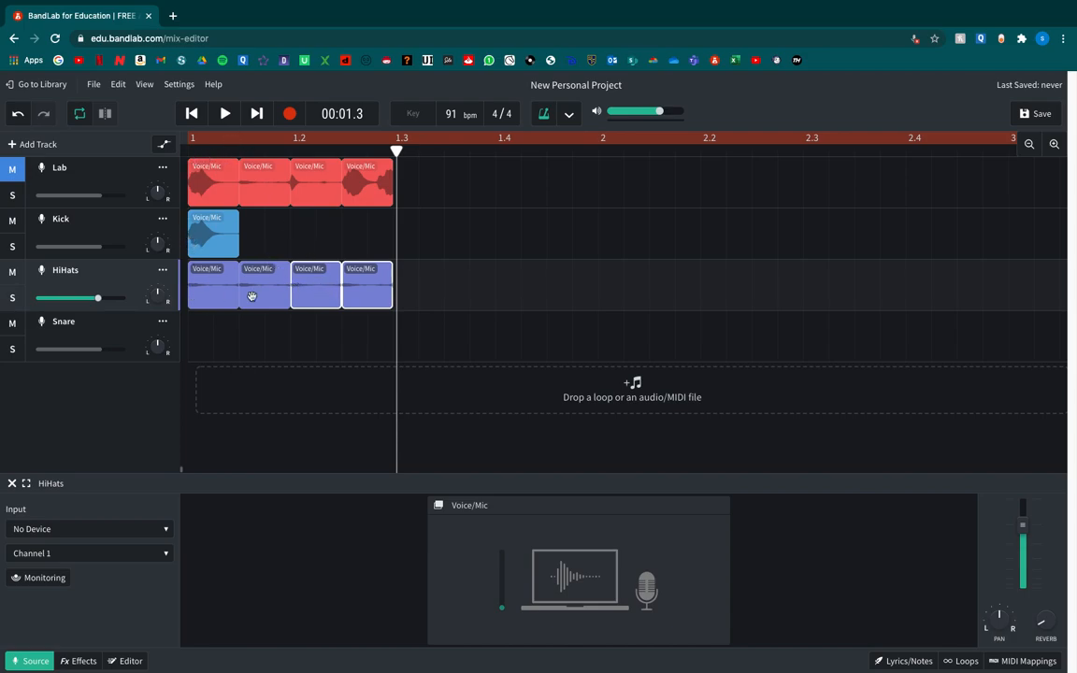
- Copy the third Lab slice to beat 1.2 on the Snare track and play the resulting pattern
{"action": "left_click", "coordinate": [310, 184]}
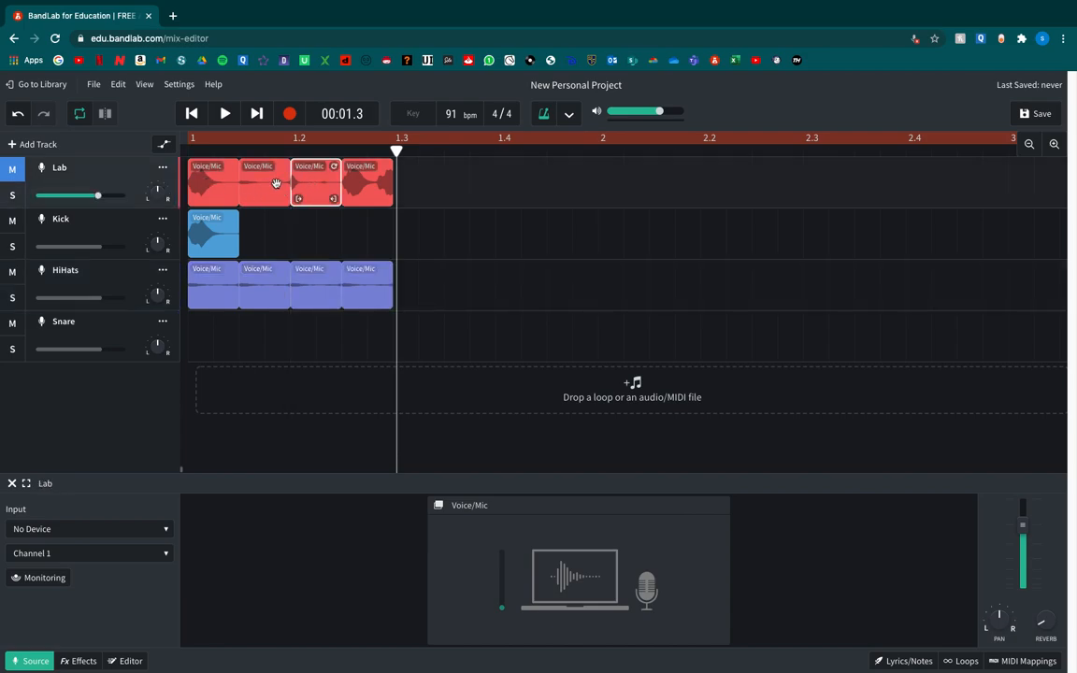
{"action": "left_click_drag", "start_coordinate": [307, 184], "coordinate": [309, 352]}
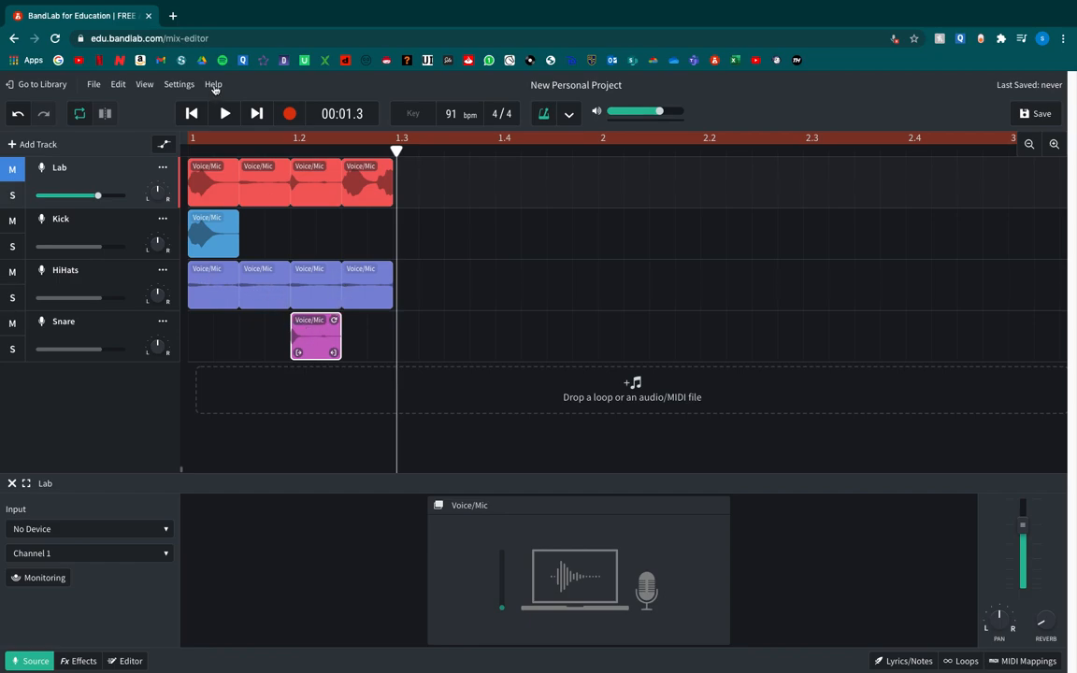
{"action": "key", "text": "space"}
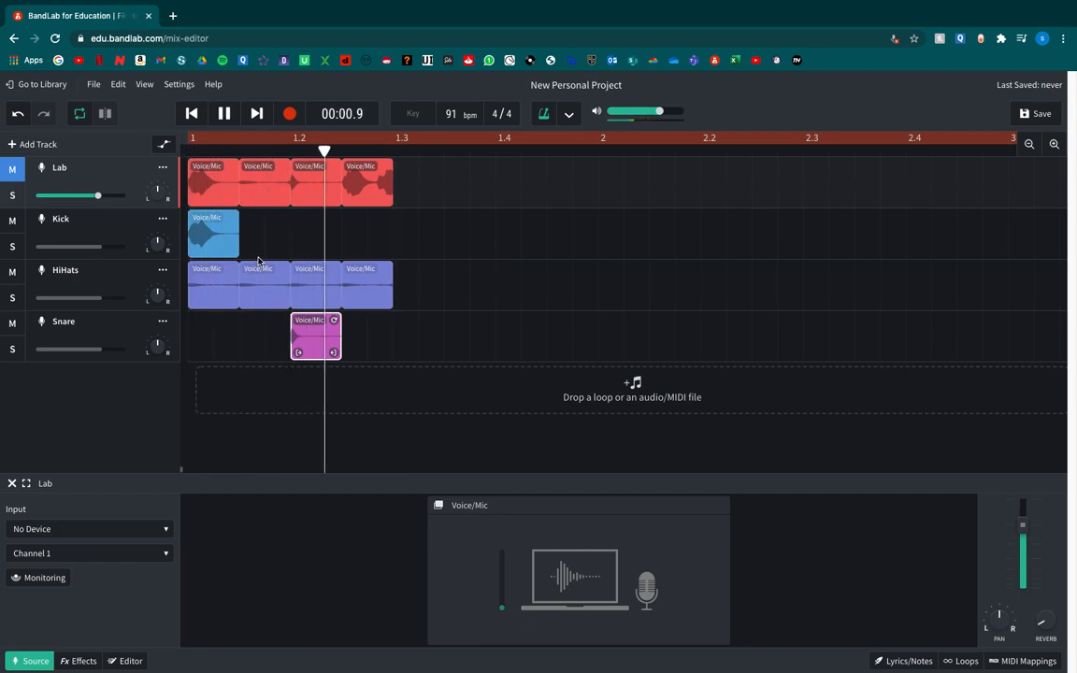
{"action": "key", "text": "space"}
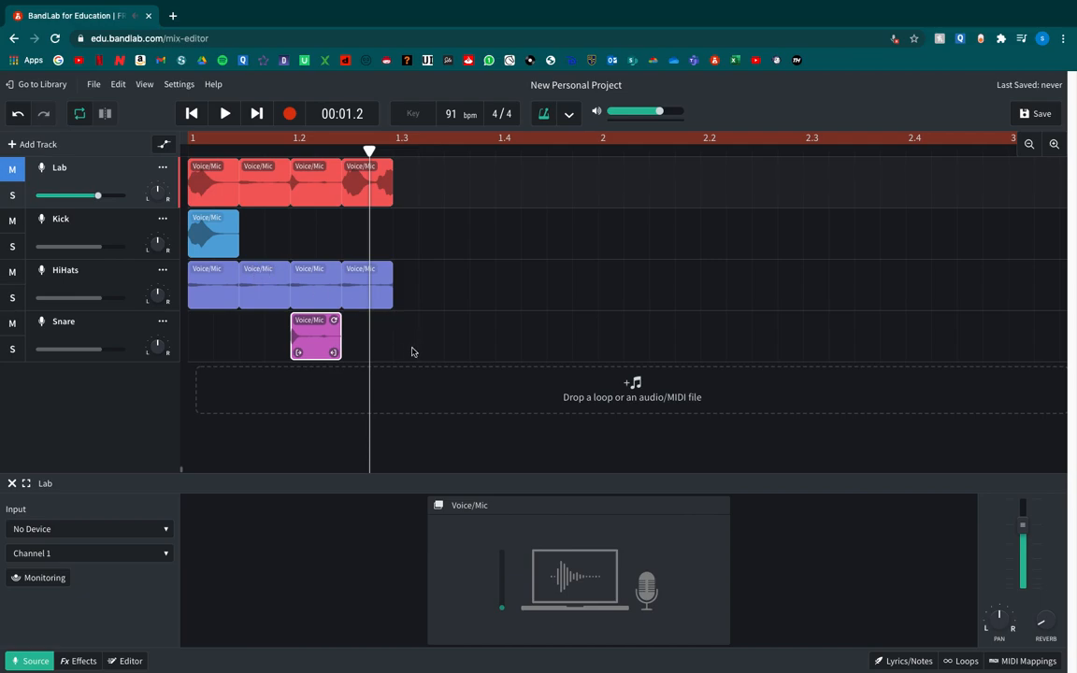
- Duplicate the Kick, HiHats and Snare pattern until it fills bars 1 and 2, and play it back
{"action": "left_click_drag", "start_coordinate": [414, 356], "coordinate": [408, 256]}
{"action": "left_click_drag", "start_coordinate": [608, 355], "coordinate": [225, 232]}
{"action": "left_click", "coordinate": [437, 249]}
{"action": "left_click_drag", "start_coordinate": [436, 249], "coordinate": [629, 273]}
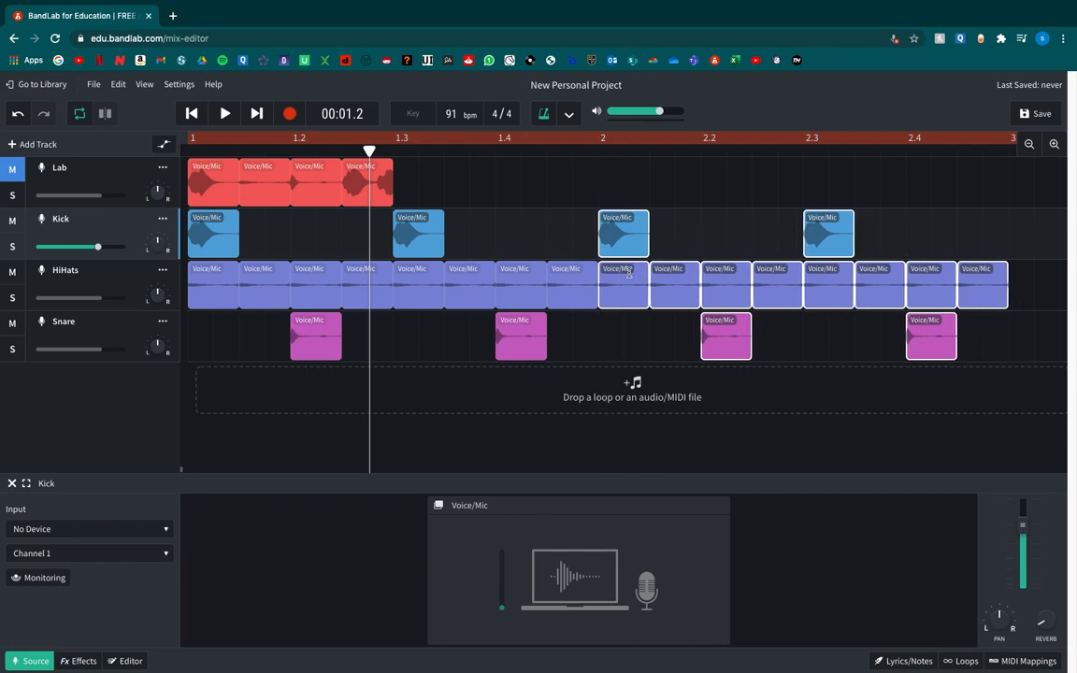
{"action": "key", "text": "space"}
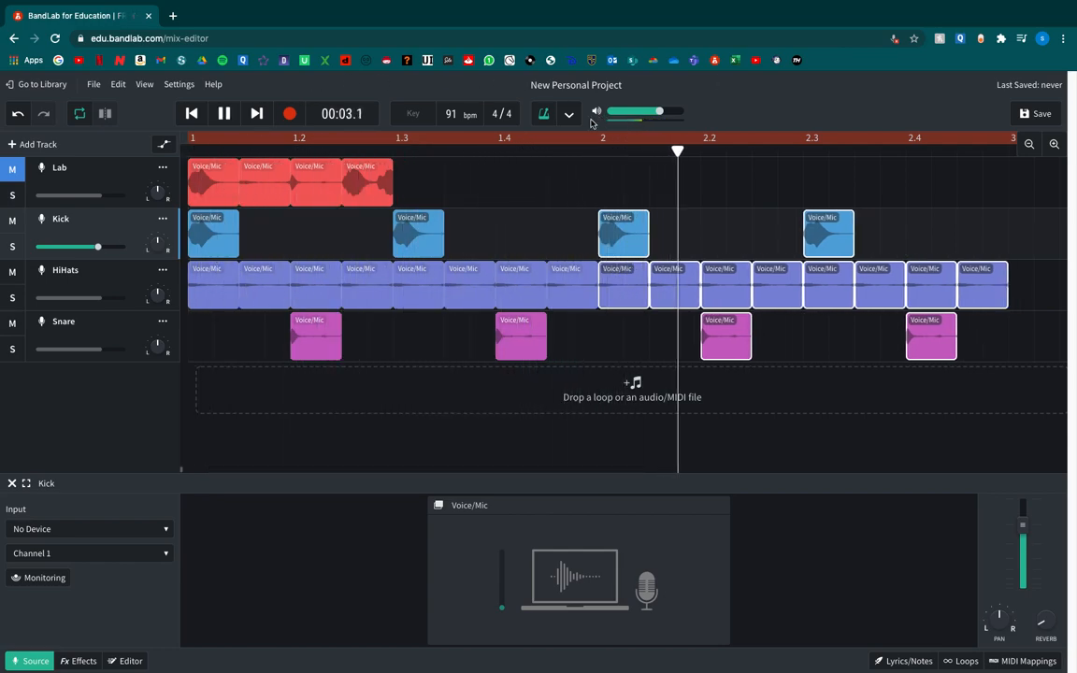
{"action": "key", "text": "space"}
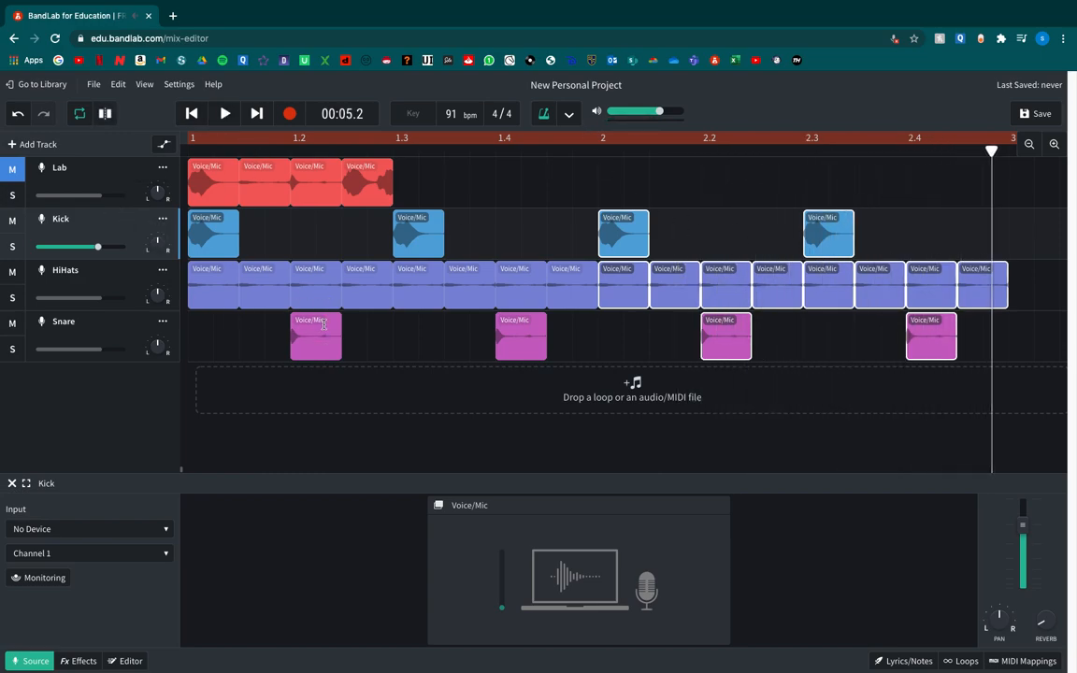
{"action": "key", "text": "space"}
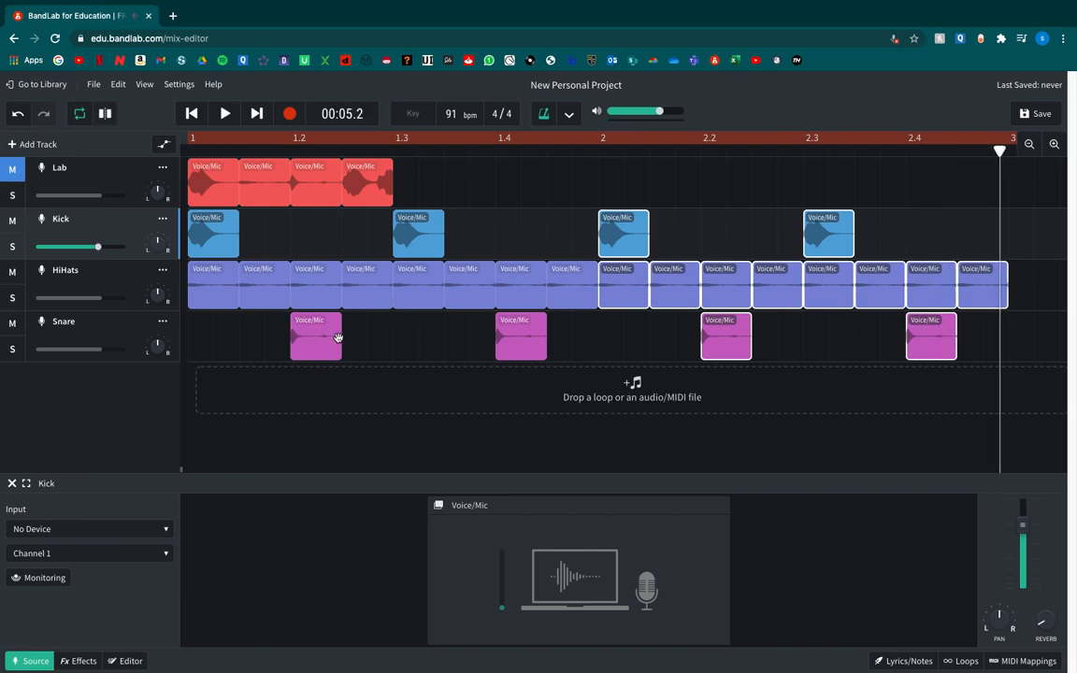
{"action": "key", "text": "space"}
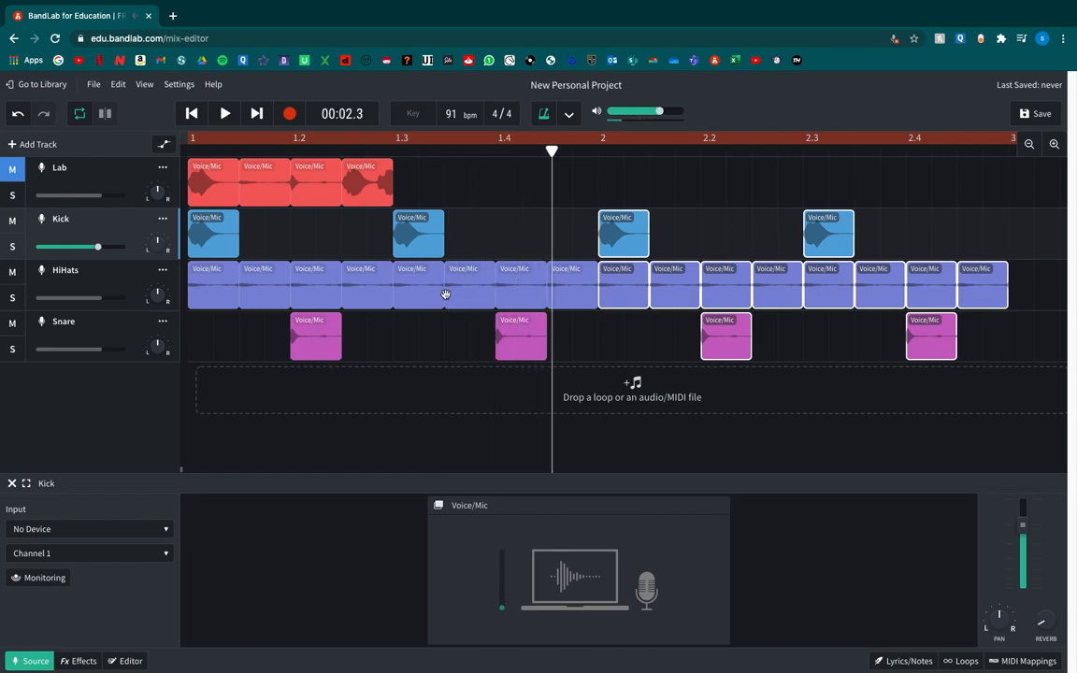
{"action": "key", "text": "space"}
- Move the kick hits at 1.3 and 2.3 half a beat earlier and listen to the changed pattern
{"action": "left_click_drag", "start_coordinate": [411, 235], "coordinate": [368, 250]}
{"action": "key", "text": "space"}
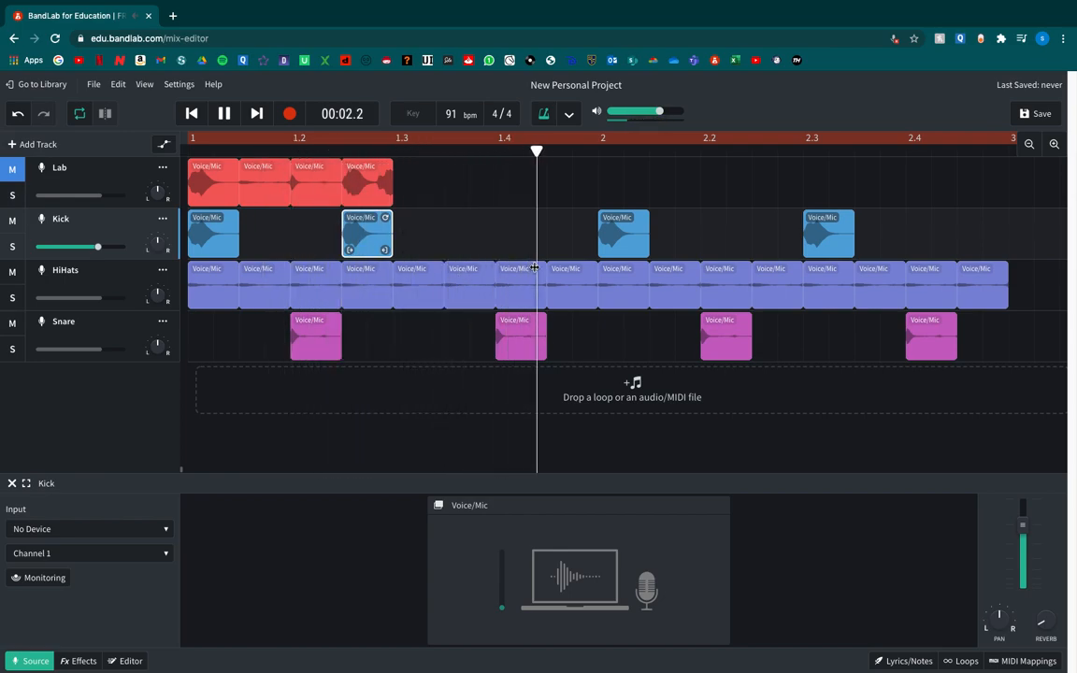
{"action": "key", "text": "space"}
{"action": "left_click_drag", "start_coordinate": [829, 232], "coordinate": [779, 231]}
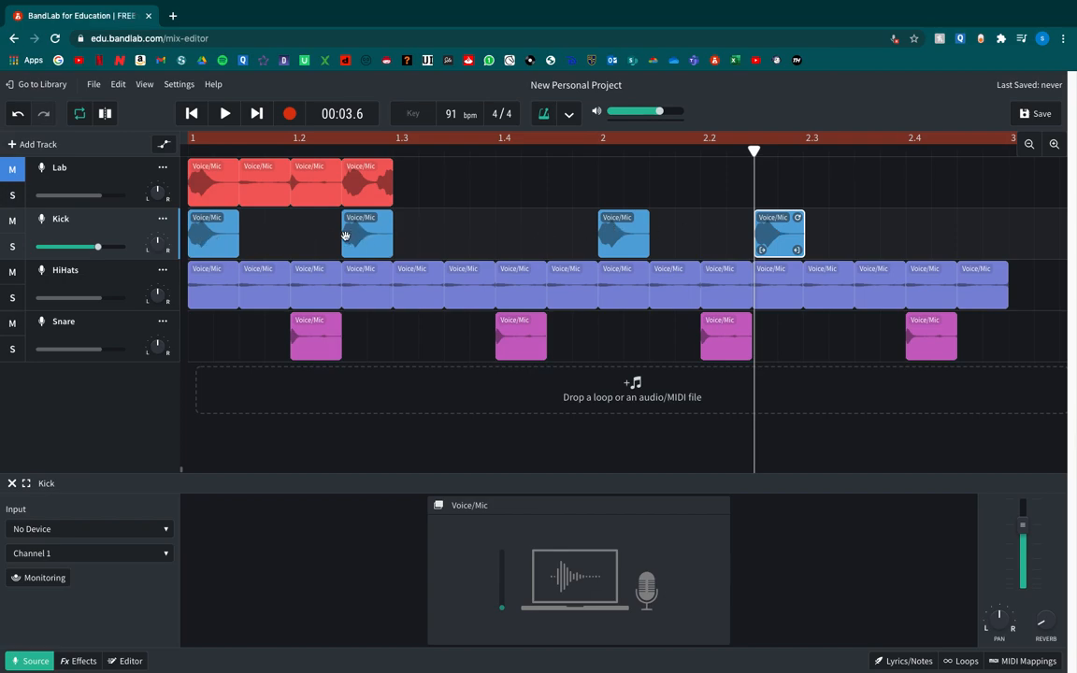
{"action": "key", "text": "Return"}
{"action": "key", "text": "space"}
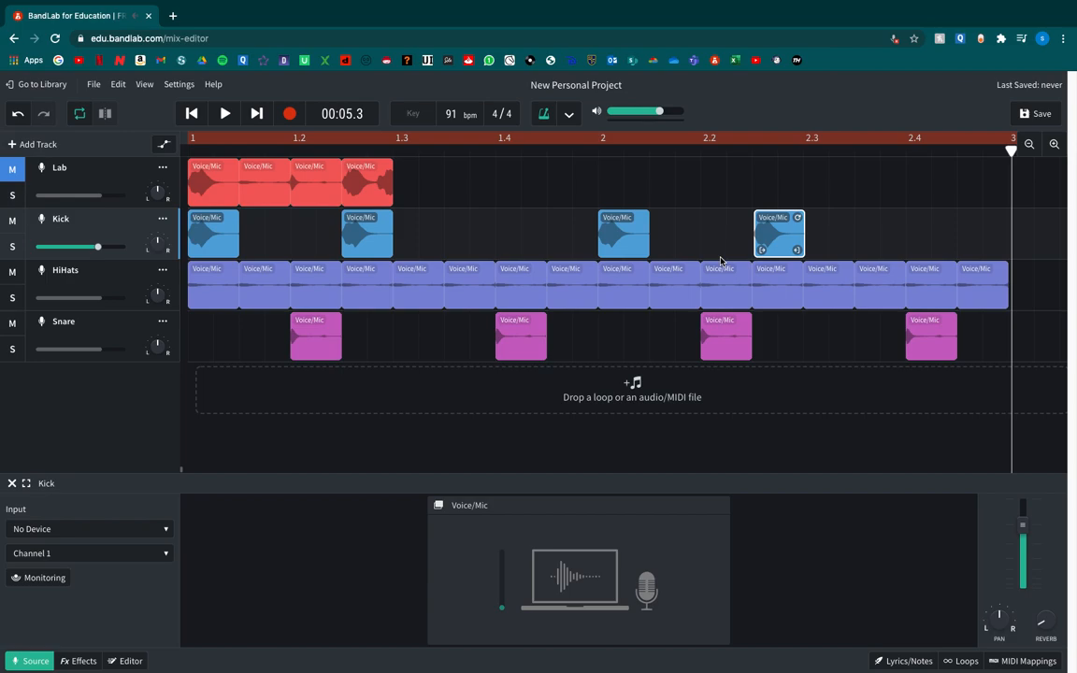
- Copy the snare hit at 2.4 to half a beat after it and play the two-bar beat
{"action": "left_click_drag", "start_coordinate": [928, 347], "coordinate": [981, 352]}
{"action": "key", "text": "space"}
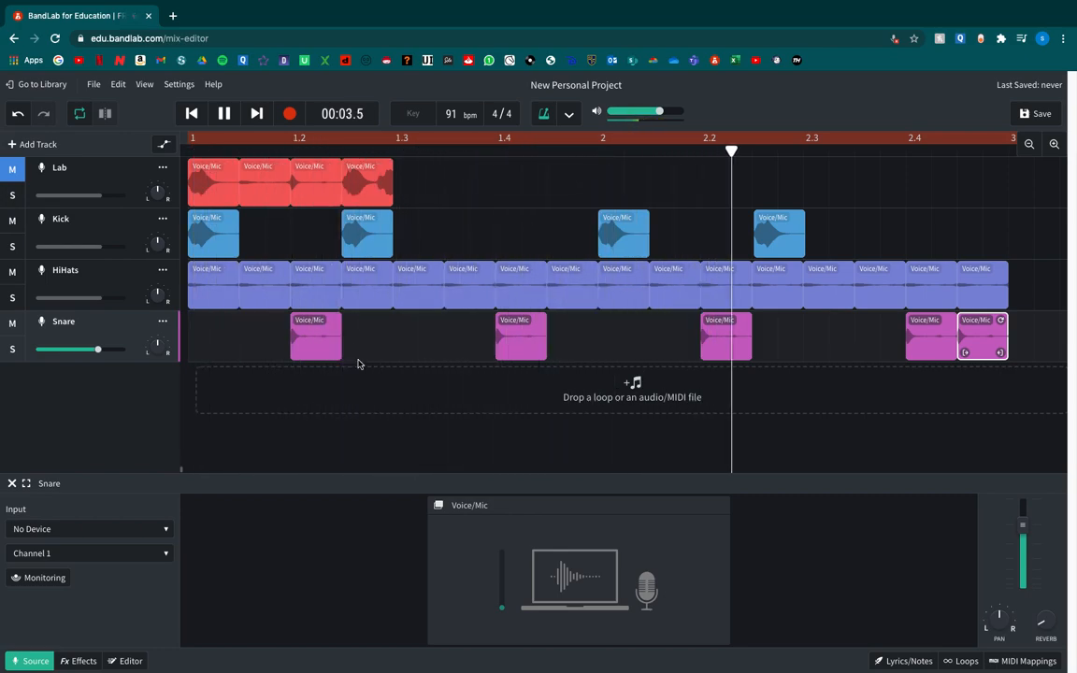
{"action": "key", "text": "space"}
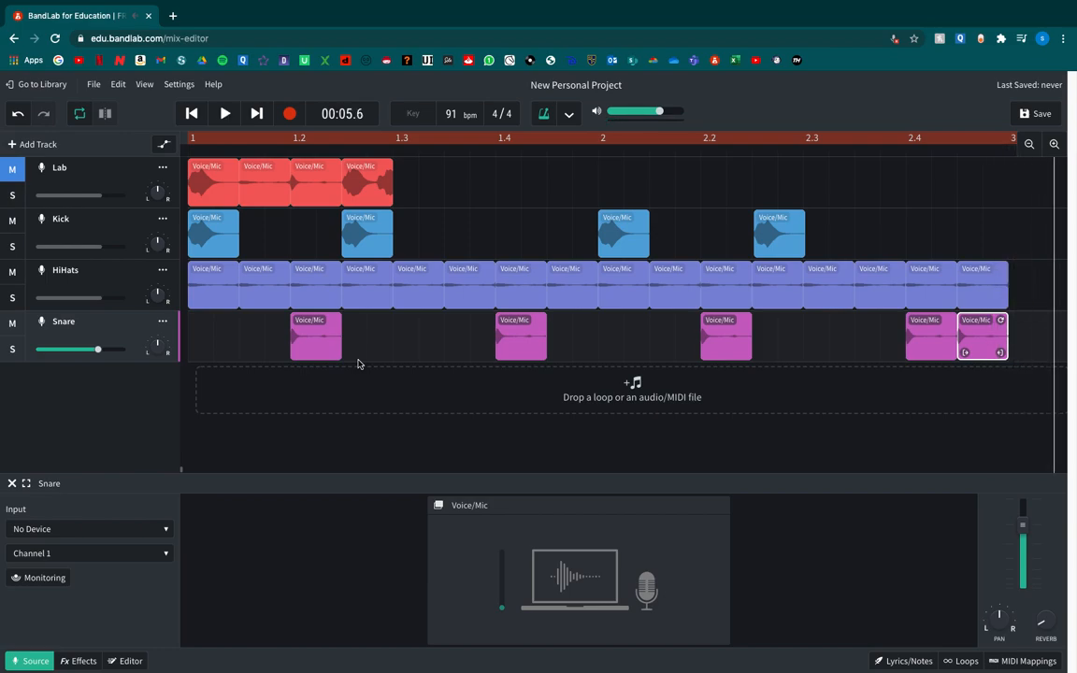
- Trim the end of the hi-hat hit at 1.3 to half its length and play the section
{"action": "left_click", "coordinate": [432, 292]}
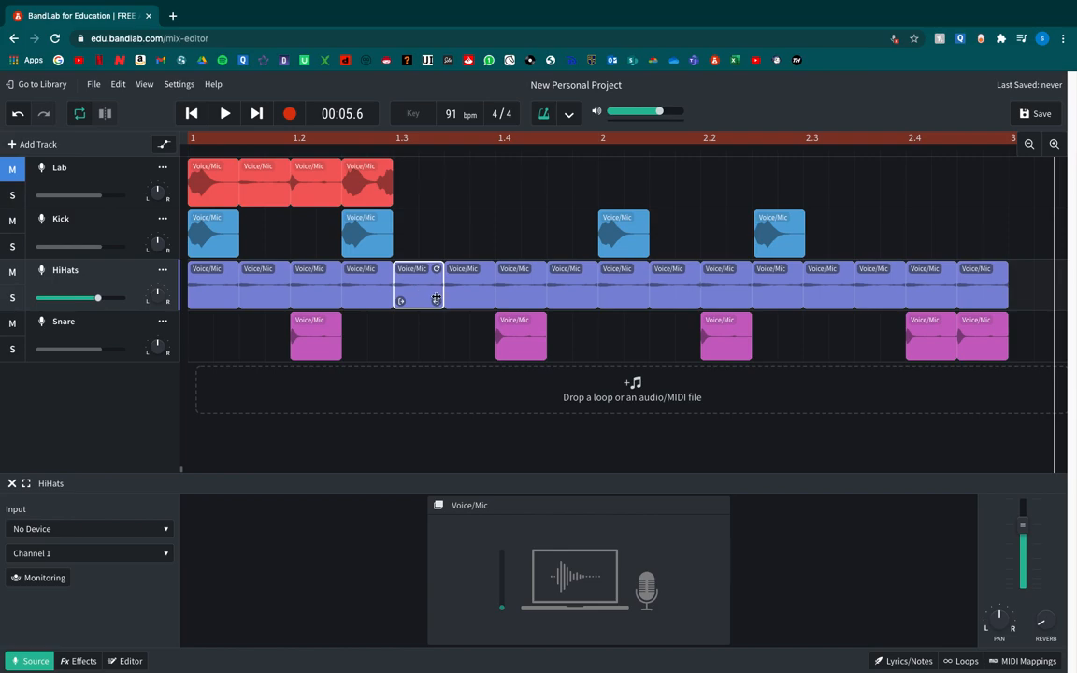
{"action": "left_click_drag", "start_coordinate": [436, 301], "coordinate": [415, 309]}
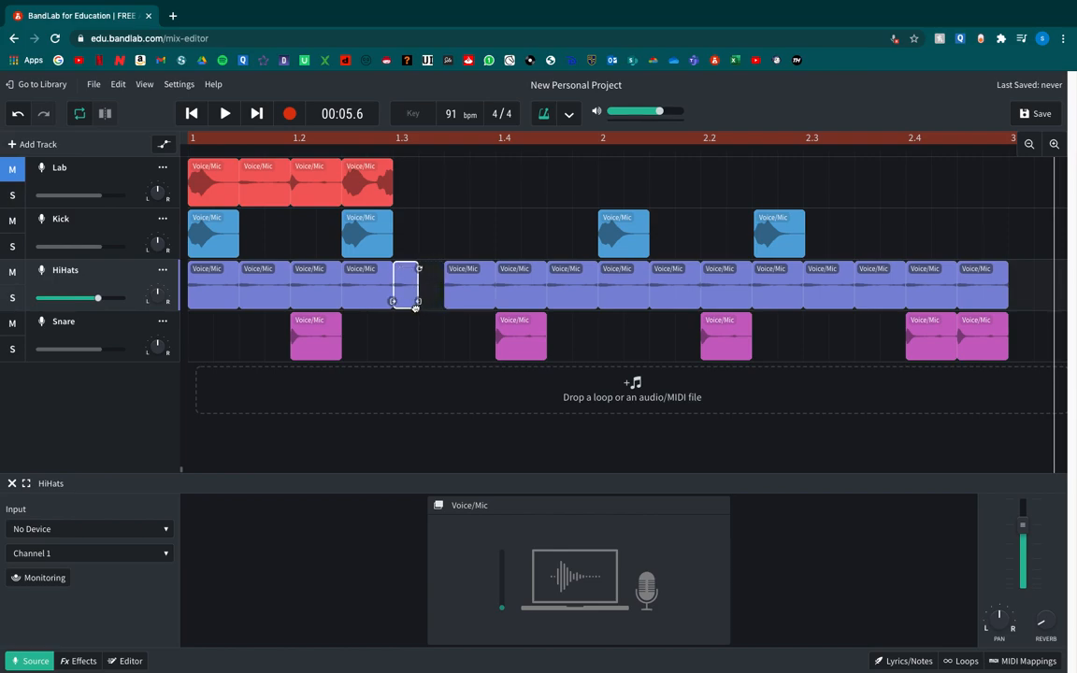
{"action": "left_click", "coordinate": [406, 353]}
{"action": "key", "text": "space"}
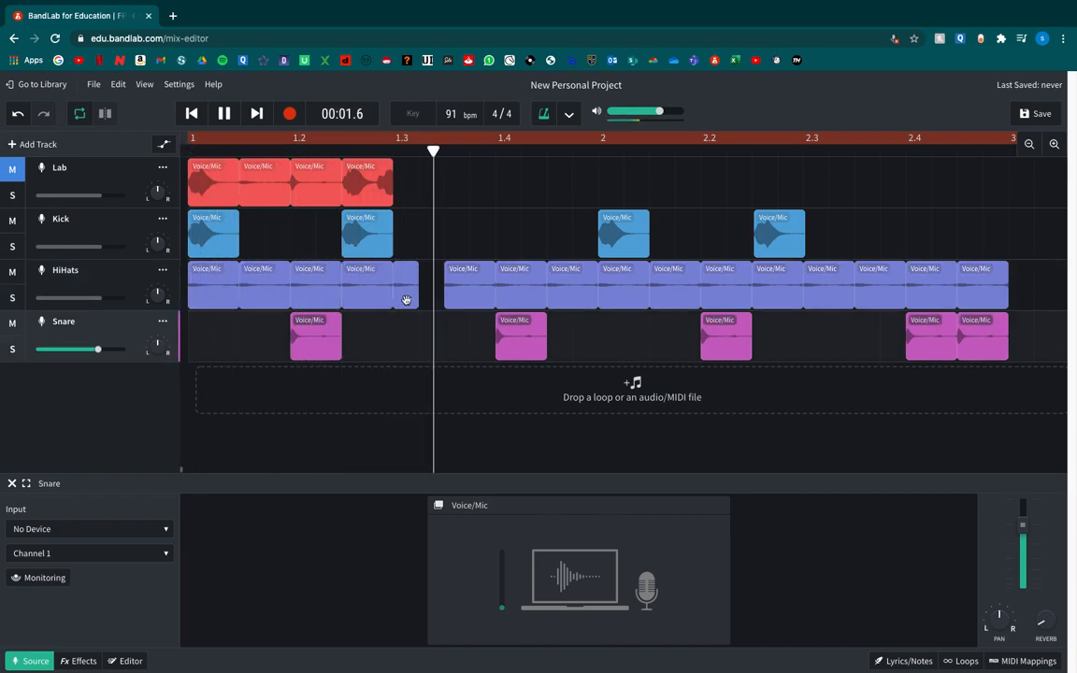
{"action": "key", "text": "space"}
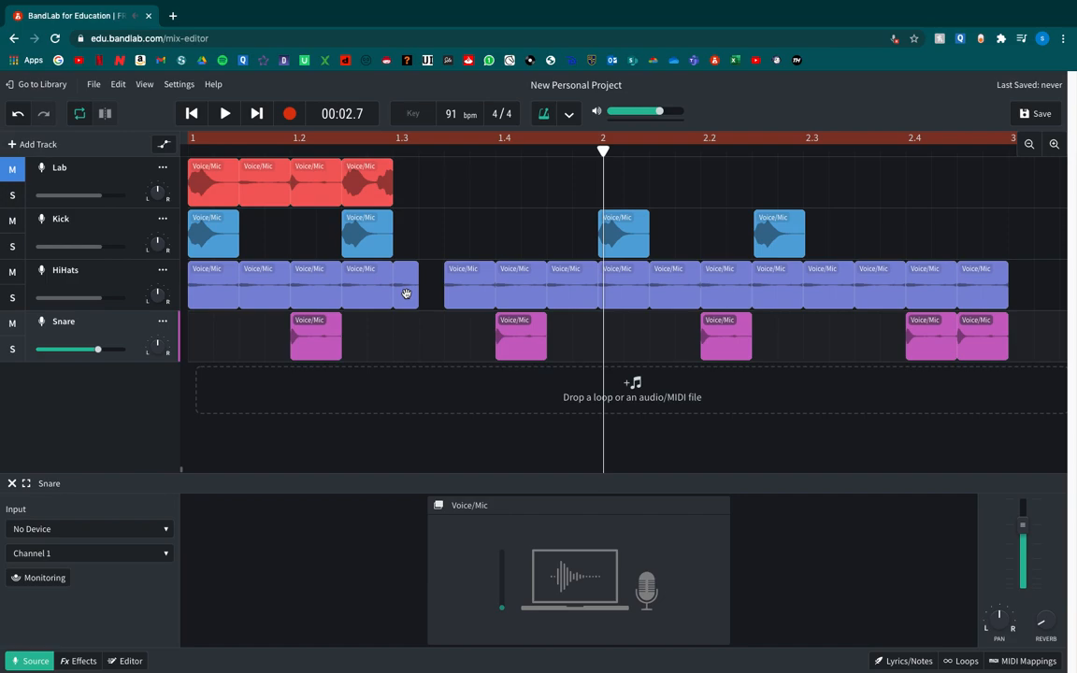
- Copy the shortened hi-hat hit into the gap right after it and play the resulting hi-hat roll
{"action": "left_click_drag", "start_coordinate": [414, 293], "coordinate": [432, 296]}
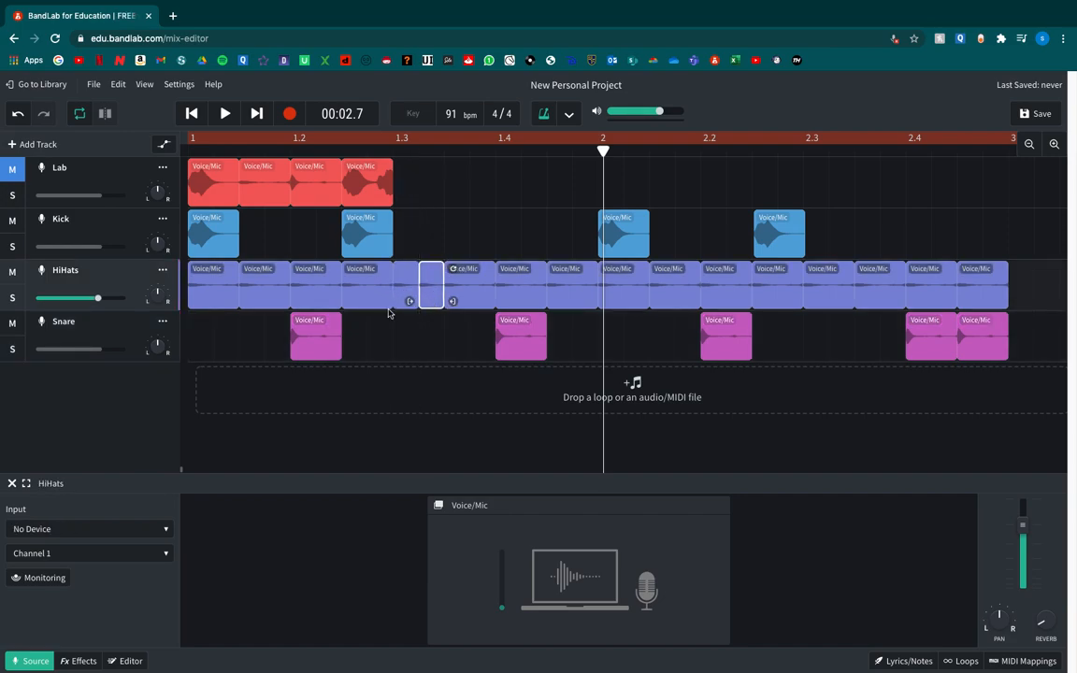
{"action": "key", "text": "space"}
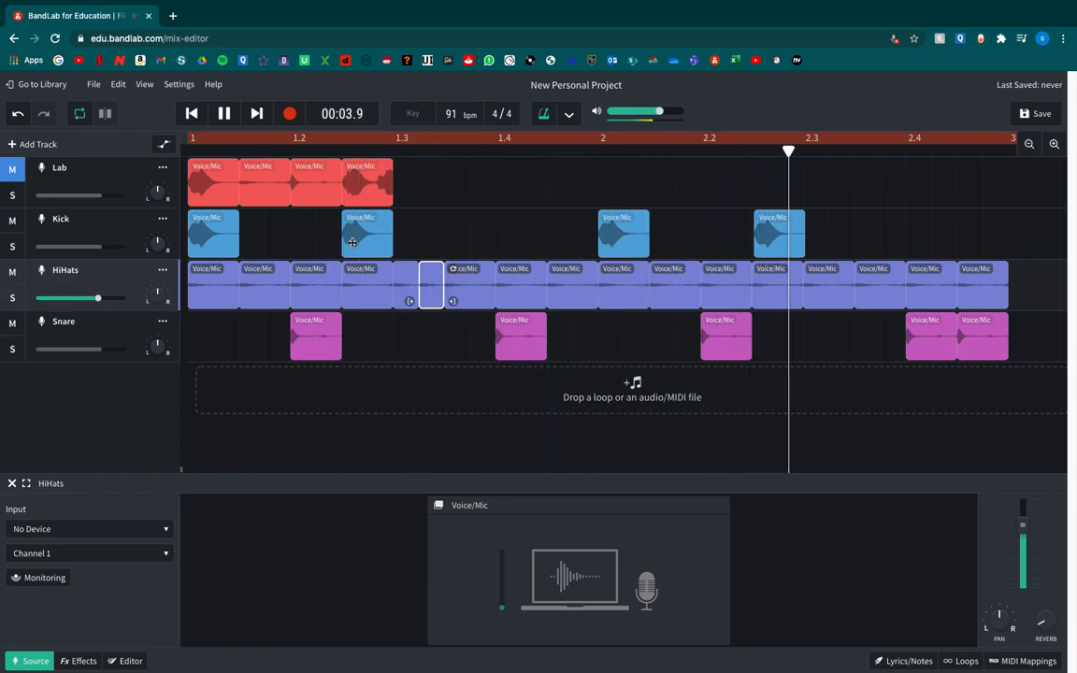
{"action": "key", "text": "space"}
{"action": "key", "text": "space"}
{"action": "key", "text": "space"}
- Duplicate the whole two-bar Kick, HiHats and Snare pattern to bar 3 so the beat fills four bars, and play it
{"action": "left_click", "coordinate": [1031, 146]}
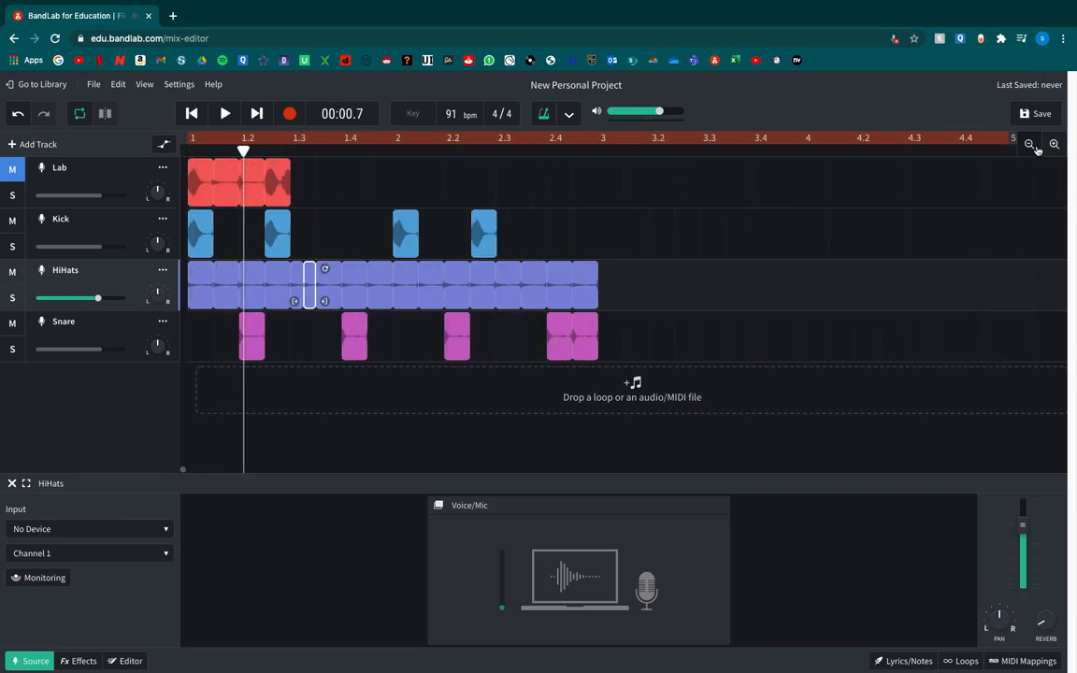
{"action": "left_click", "coordinate": [1031, 146]}
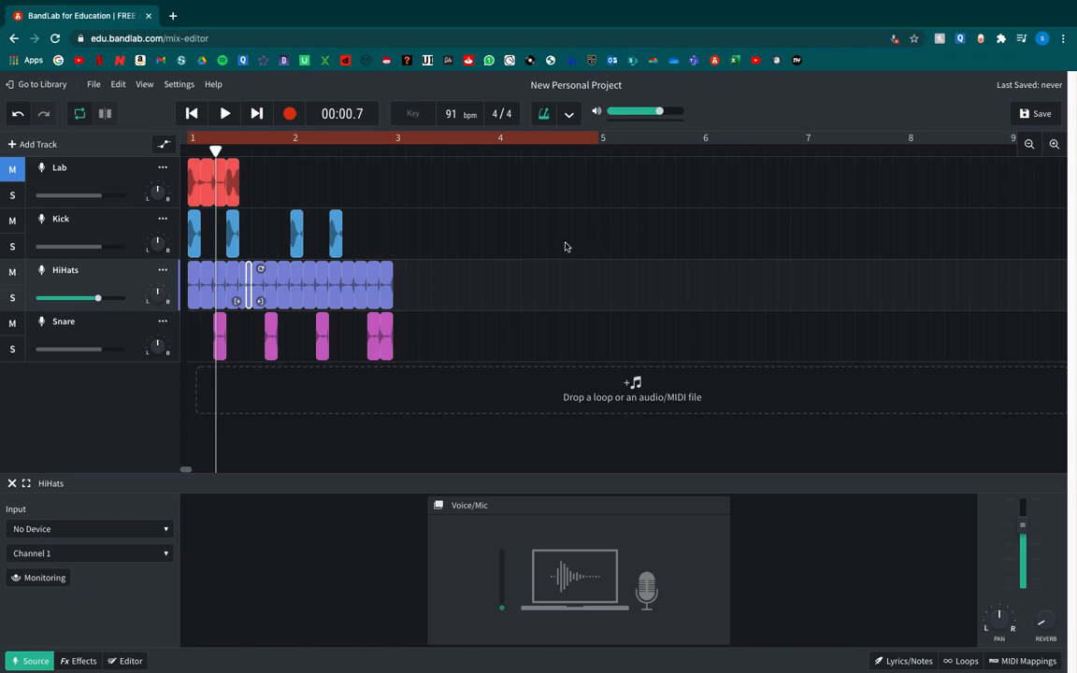
{"action": "left_click_drag", "start_coordinate": [427, 356], "coordinate": [399, 245]}
{"action": "left_click", "coordinate": [194, 222]}
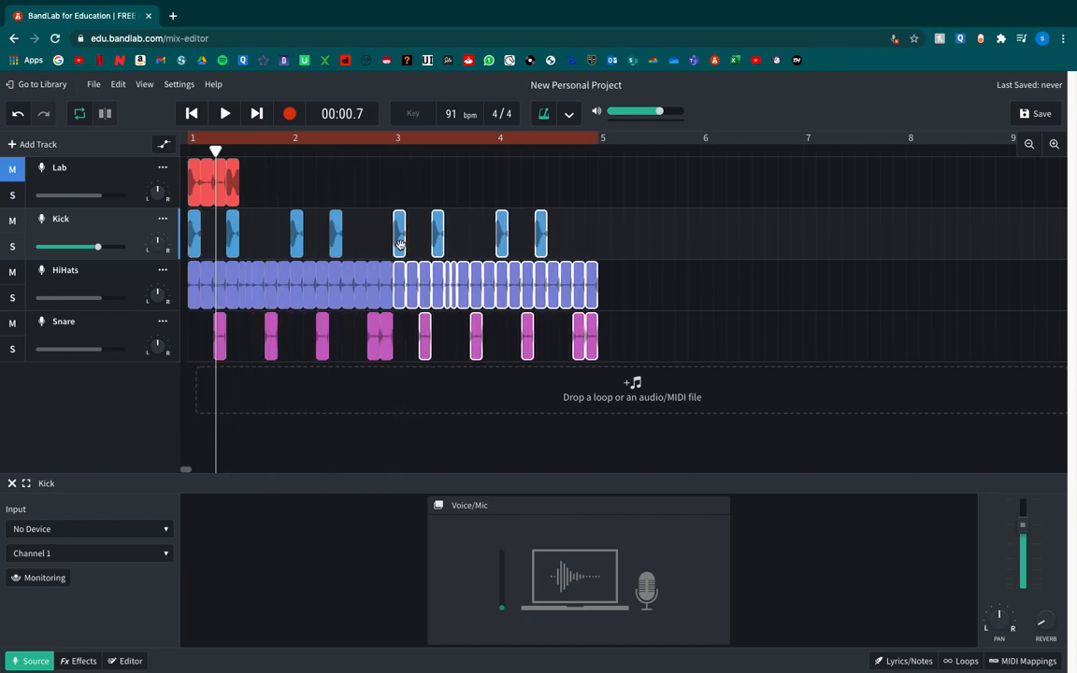
{"action": "key", "text": "space"}
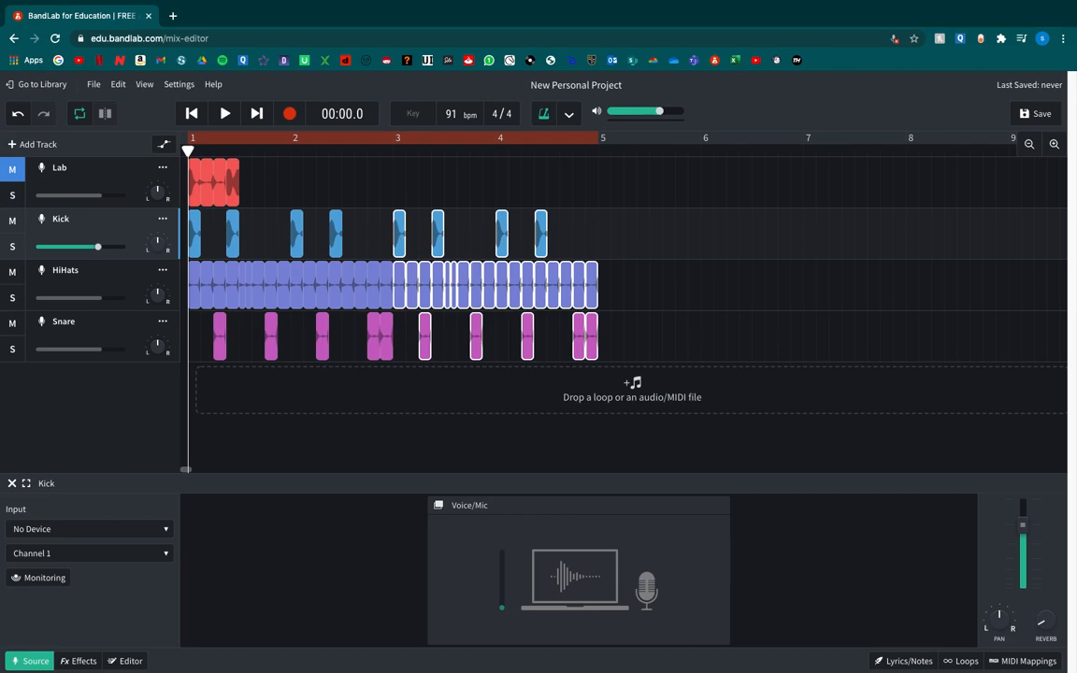
- Solo the Kick, HiHats and Snare tracks one at a time and play each alone
{"action": "left_click", "coordinate": [15, 247]}
{"action": "key", "text": "space"}
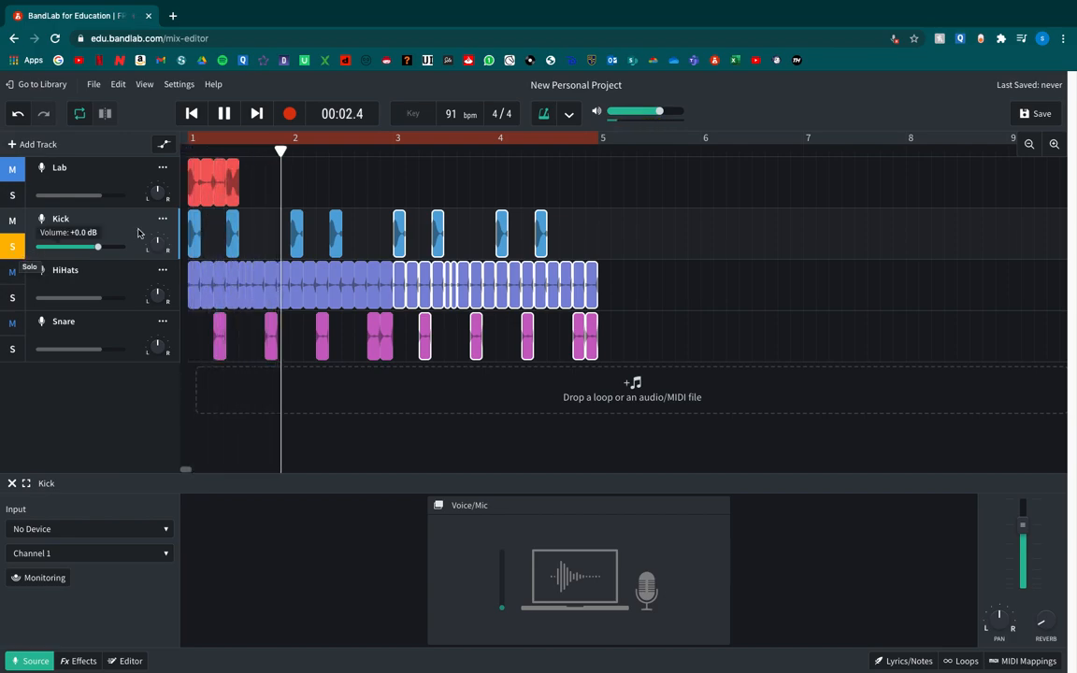
{"action": "key", "text": "space"}
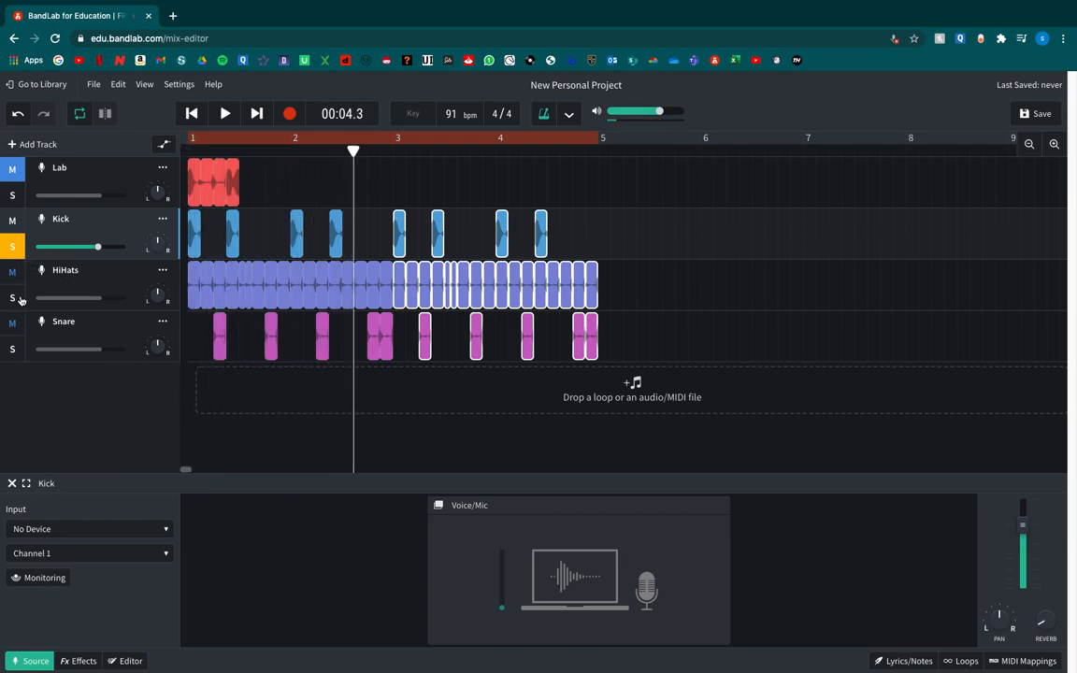
{"action": "left_click", "coordinate": [12, 246]}
{"action": "left_click", "coordinate": [13, 298]}
{"action": "key", "text": "space"}
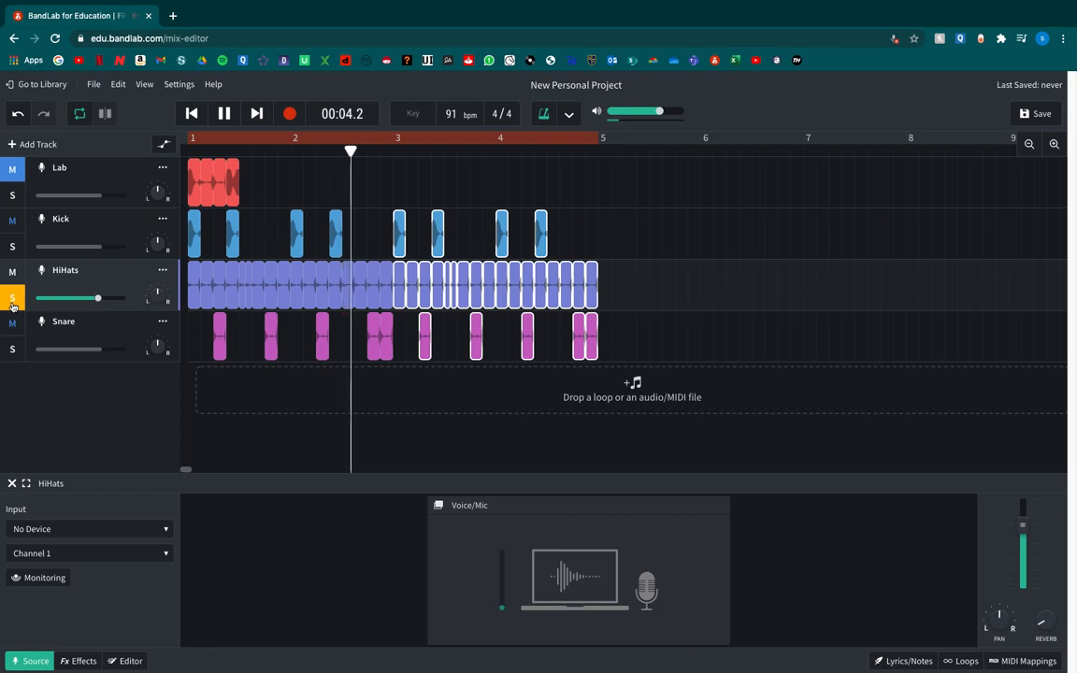
{"action": "key", "text": "space"}
{"action": "left_click", "coordinate": [13, 301]}
{"action": "left_click", "coordinate": [13, 349]}
{"action": "key", "text": "space"}
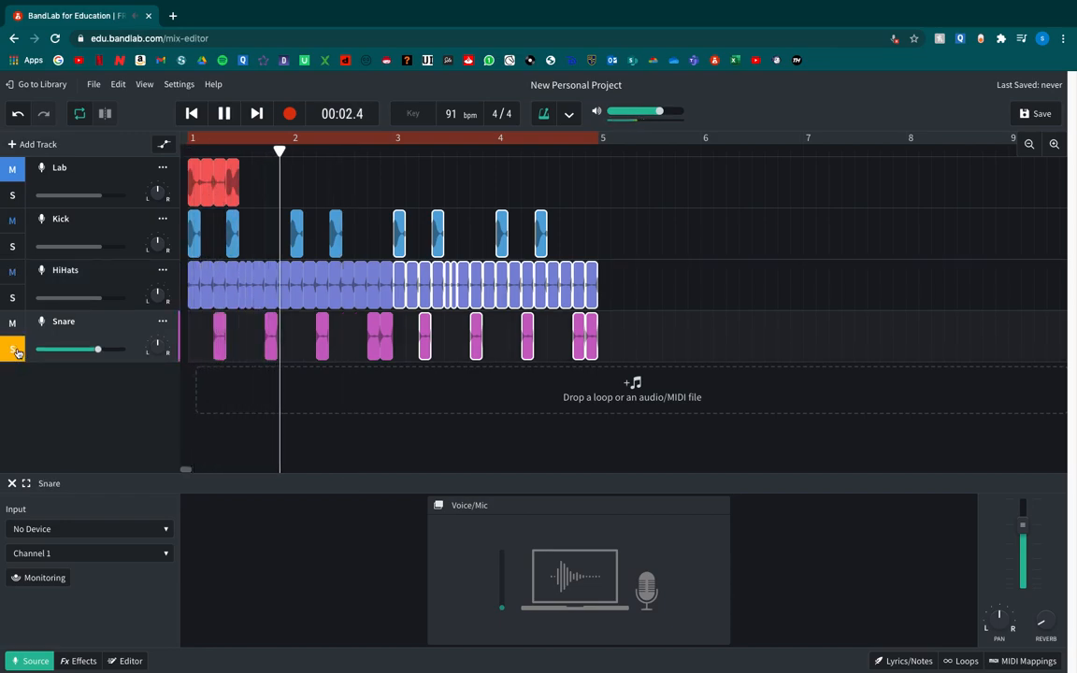
{"action": "key", "text": "space"}
- Pan the Kick track to the left and the HiHats and Snare tracks to the right, and play from the start
{"action": "mouse_move", "coordinate": [155, 246]}
{"action": "left_mouse_down"}
{"action": "mouse_move", "coordinate": [161, 281]}
{"action": "mouse_move", "coordinate": [167, 259]}
{"action": "left_mouse_up"}
{"action": "left_click_drag", "start_coordinate": [157, 349], "coordinate": [167, 295]}
{"action": "key", "text": "Return"}
{"action": "key", "text": "space"}
{"action": "key", "text": "space"}
- Try muting the HiHats and Kick tracks and play the opening of the beat
{"action": "left_click", "coordinate": [9, 273]}
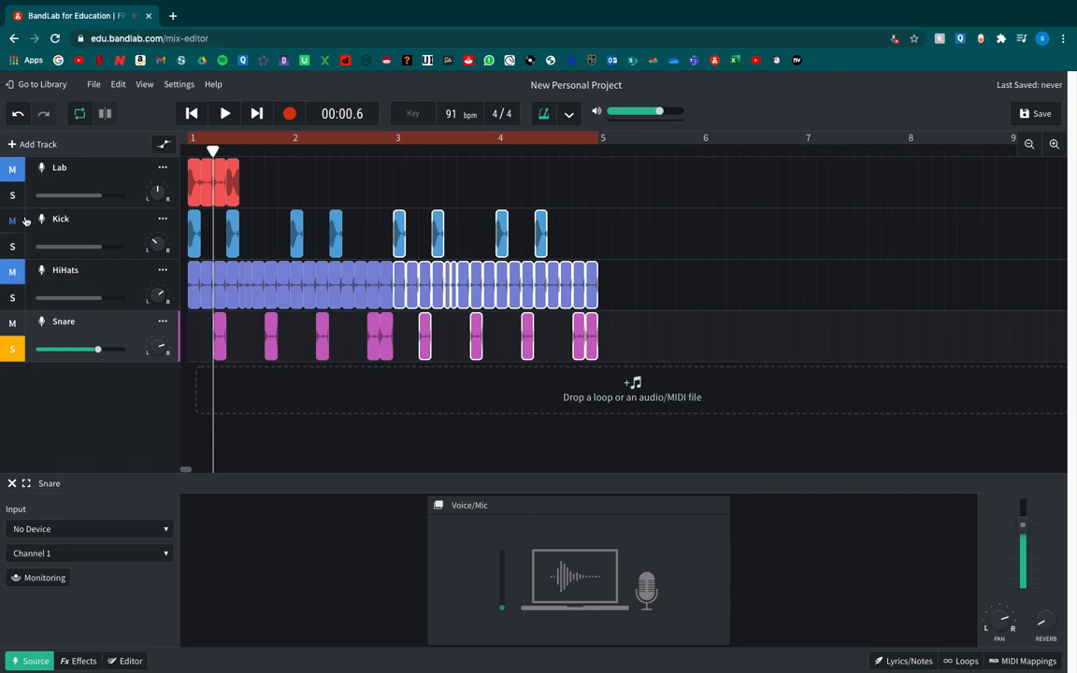
{"action": "left_click", "coordinate": [14, 221]}
{"action": "key", "text": "Return"}
{"action": "key", "text": "space"}
{"action": "key", "text": "space"}
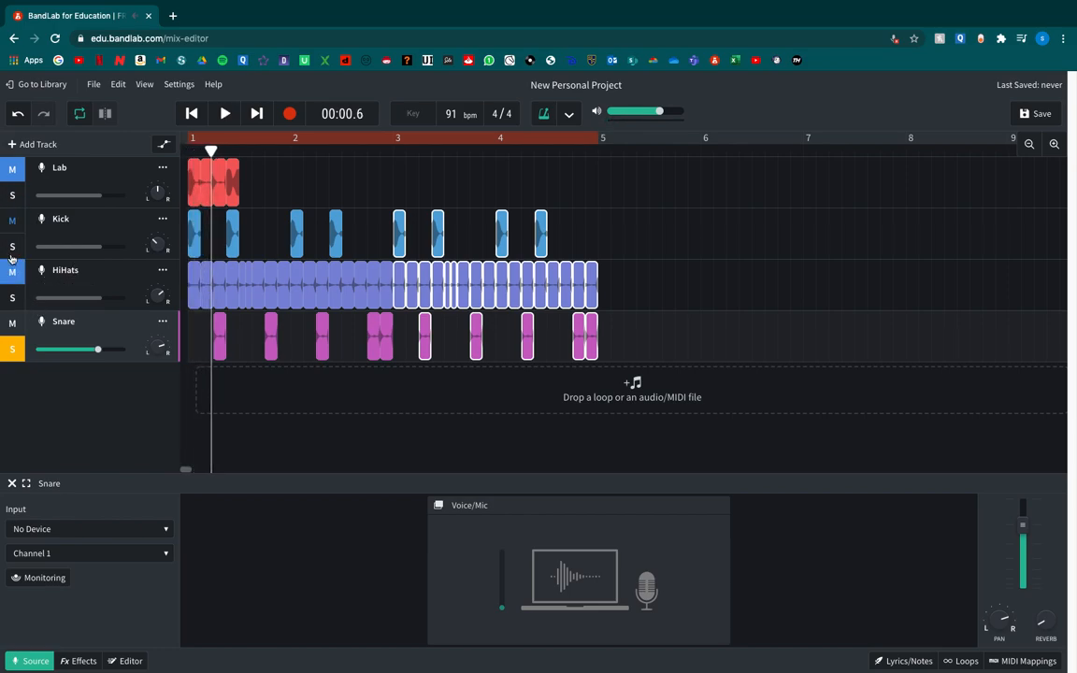
- Solo the Kick and HiHats tracks alongside the Snare and play the panned beat from the start
{"action": "left_click", "coordinate": [12, 246]}
{"action": "left_click", "coordinate": [12, 297]}
{"action": "key", "text": "Return"}
{"action": "key", "text": "space"}
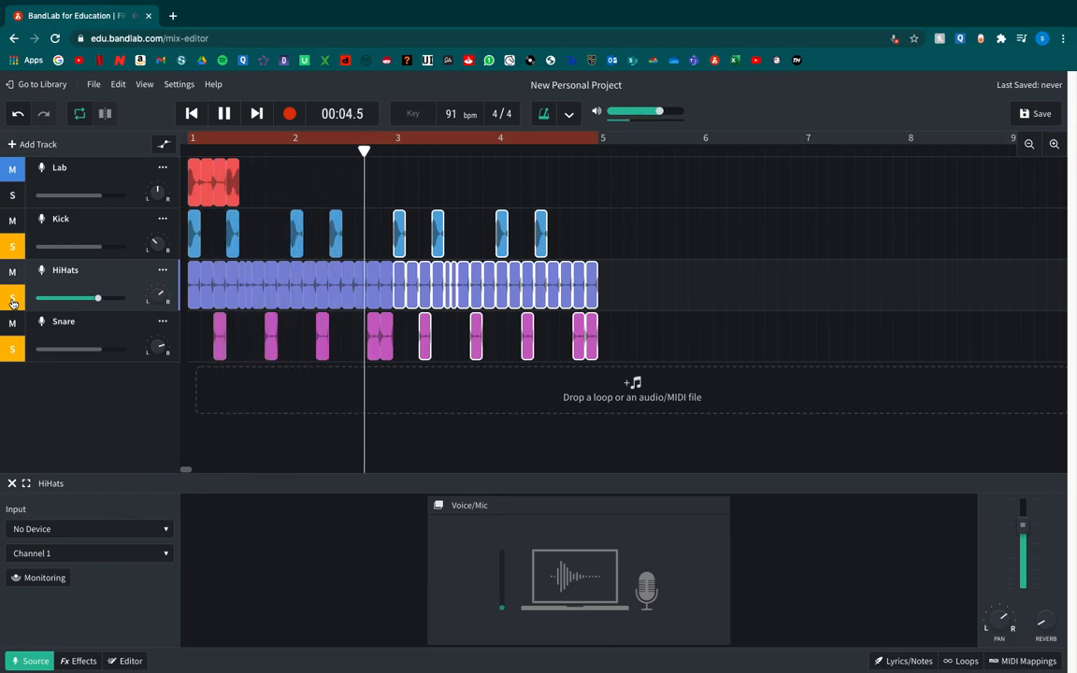
{"action": "key", "text": "space"}
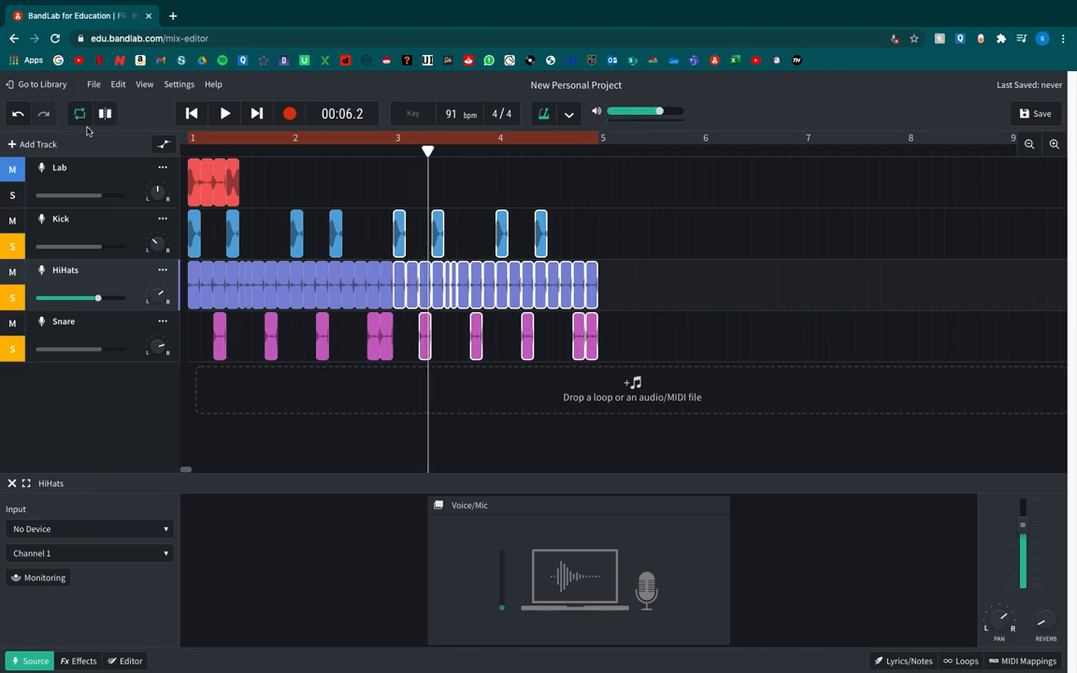
- Import NIGHTTIME KEYS 91 BPM.wav from the desktop as a new track and align its start with bar 1
{"action": "mouse_move", "coordinate": [89, 3]}
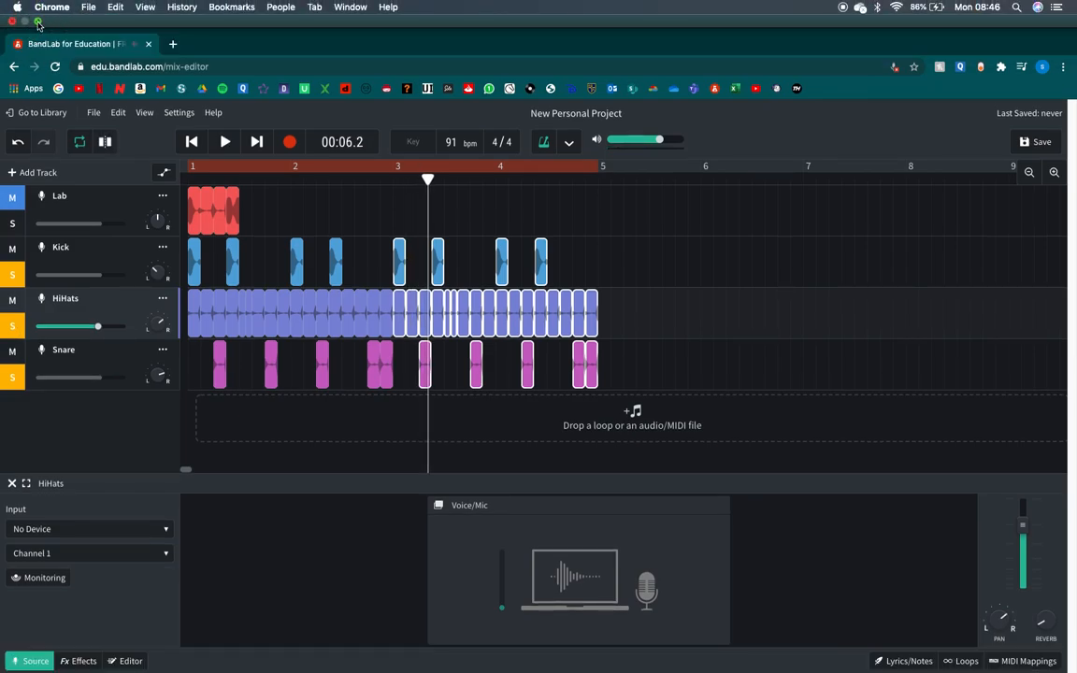
{"action": "left_click", "coordinate": [38, 21]}
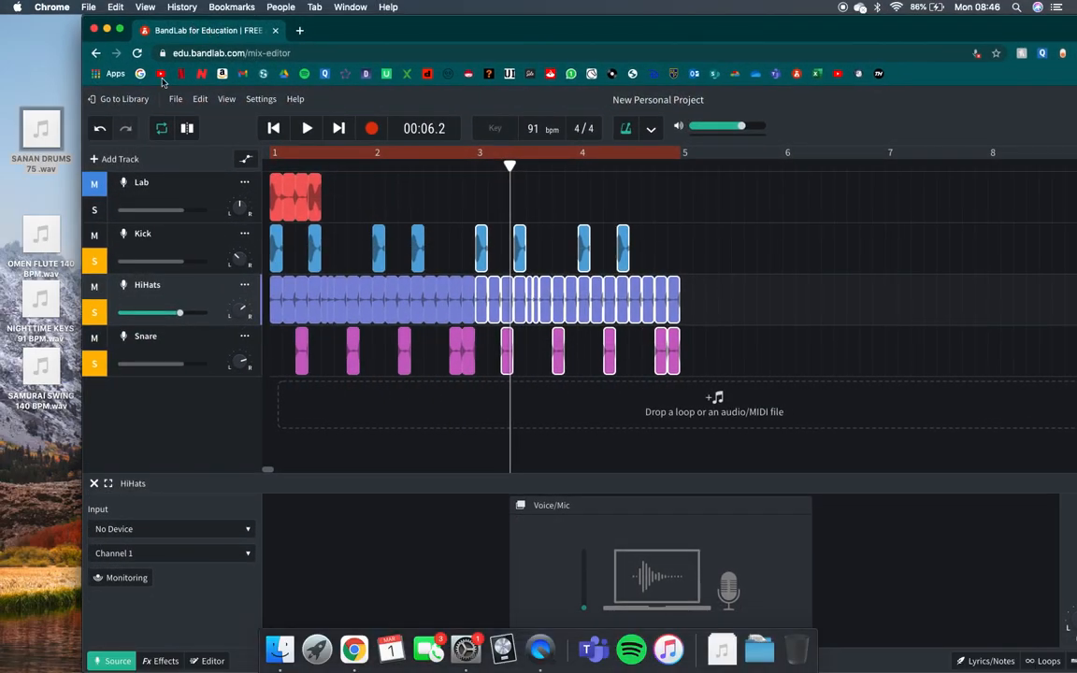
{"action": "left_click", "coordinate": [28, 499]}
{"action": "mouse_move", "coordinate": [38, 312]}
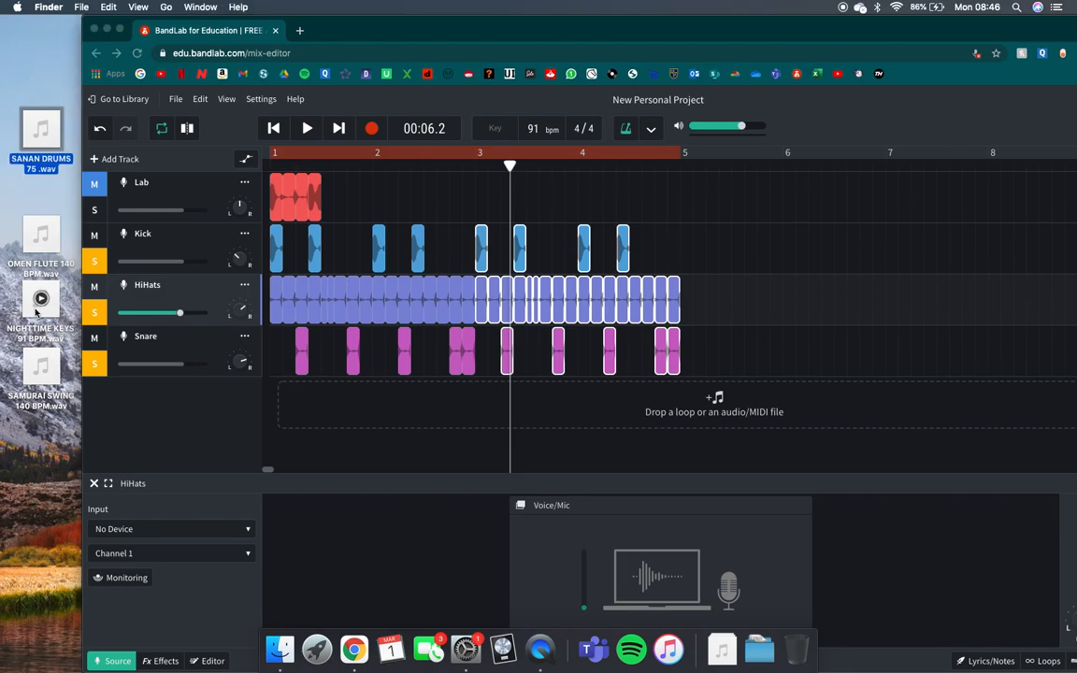
{"action": "left_click_drag", "start_coordinate": [32, 311], "coordinate": [326, 403]}
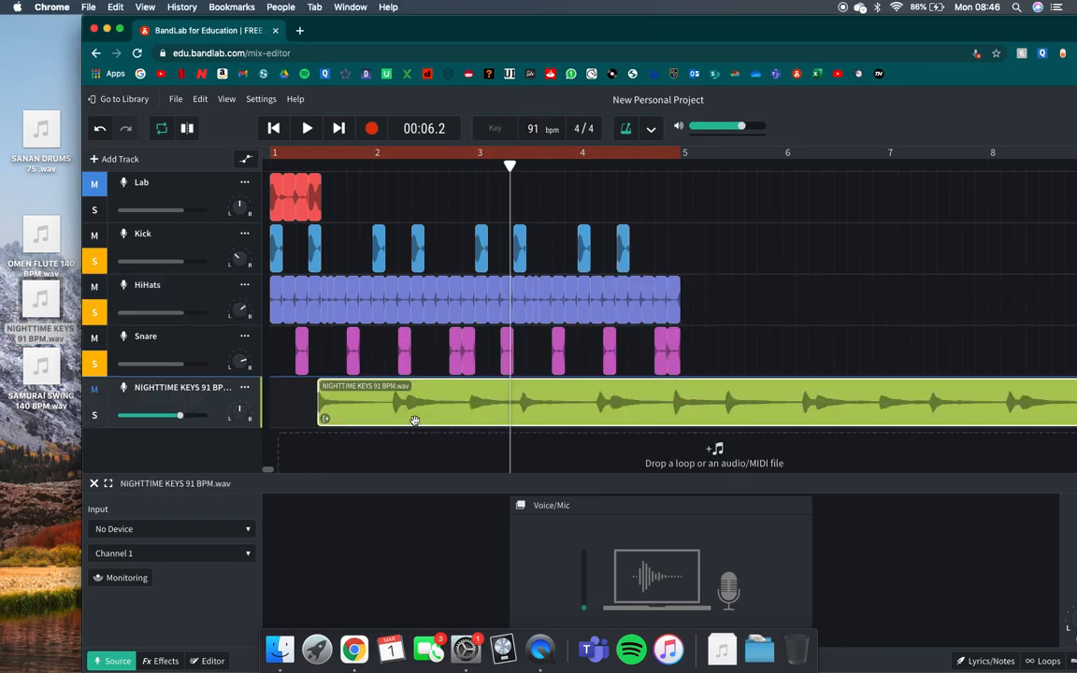
{"action": "left_click_drag", "start_coordinate": [383, 426], "coordinate": [365, 432]}
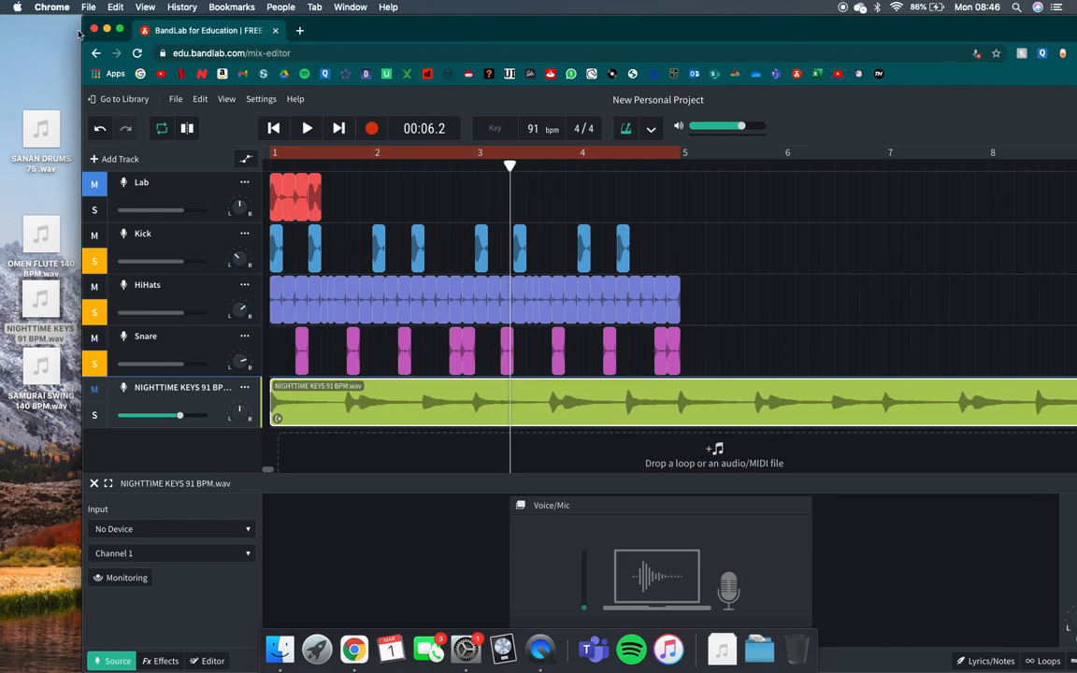
{"action": "left_click", "coordinate": [121, 31]}
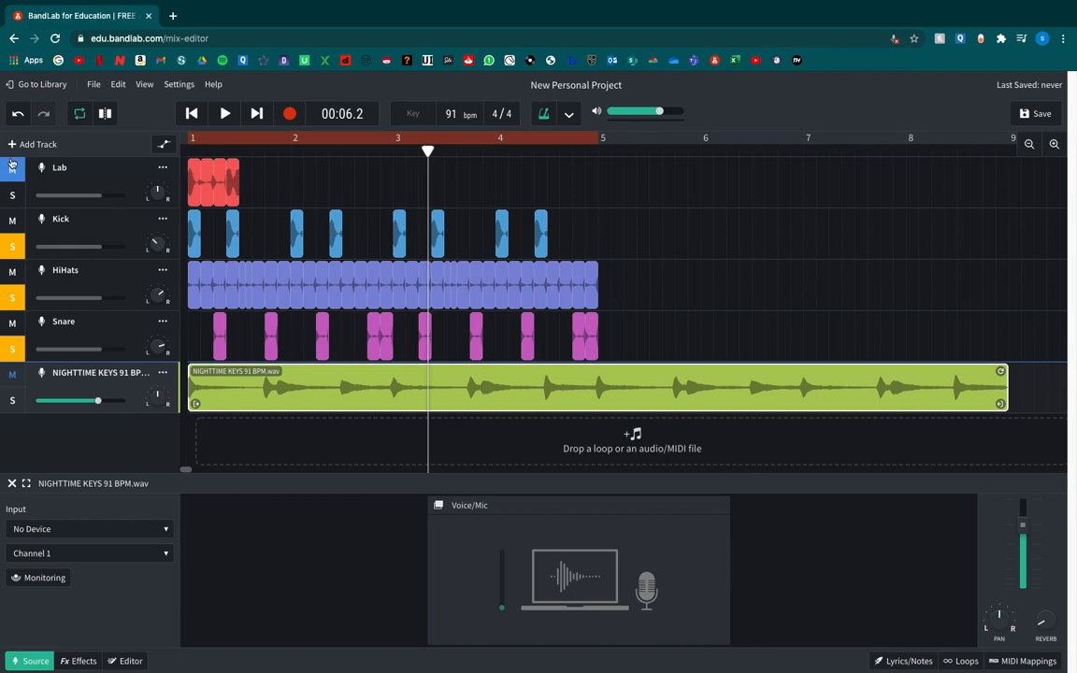
- Try deleting the Lab track and playing from the start, and undo the deletion
{"action": "right_click", "coordinate": [119, 173]}
{"action": "left_click", "coordinate": [163, 169]}
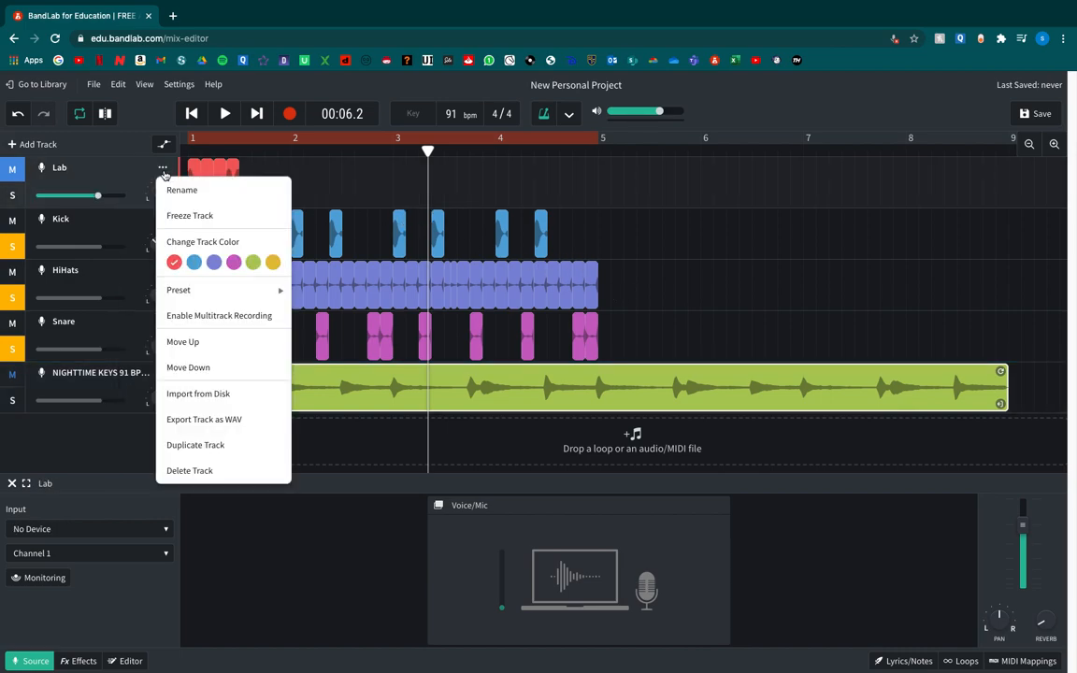
{"action": "left_click", "coordinate": [197, 461]}
{"action": "key", "text": "Return"}
{"action": "key", "text": "space"}
{"action": "key", "text": "space"}
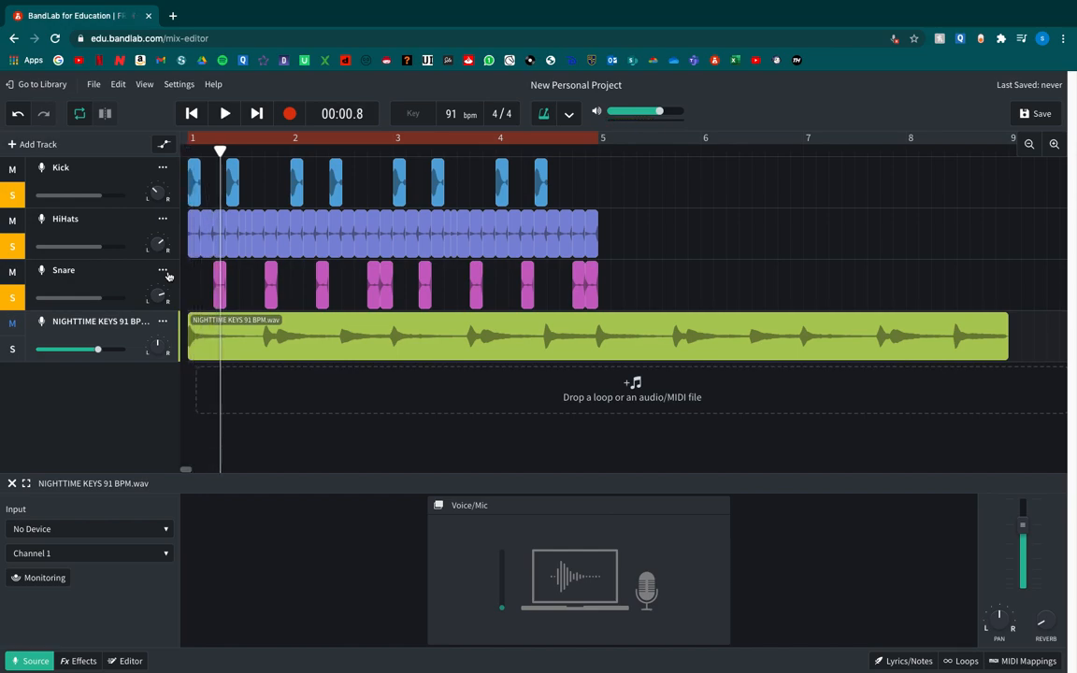
{"action": "key", "text": "ctrl+z"}
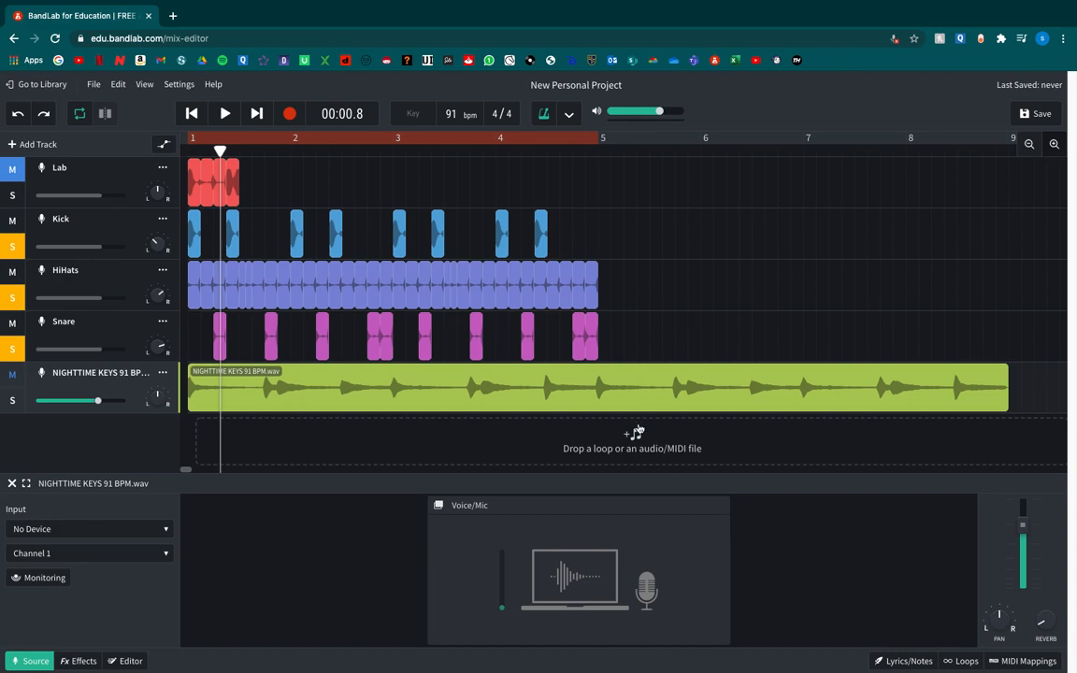
- Turn off solo on the Snare, HiHats and Kick tracks, solo the Lab track and play its slices
{"action": "scroll", "coordinate": [183, 474], "scroll_direction": "left", "scroll_amount": 5}
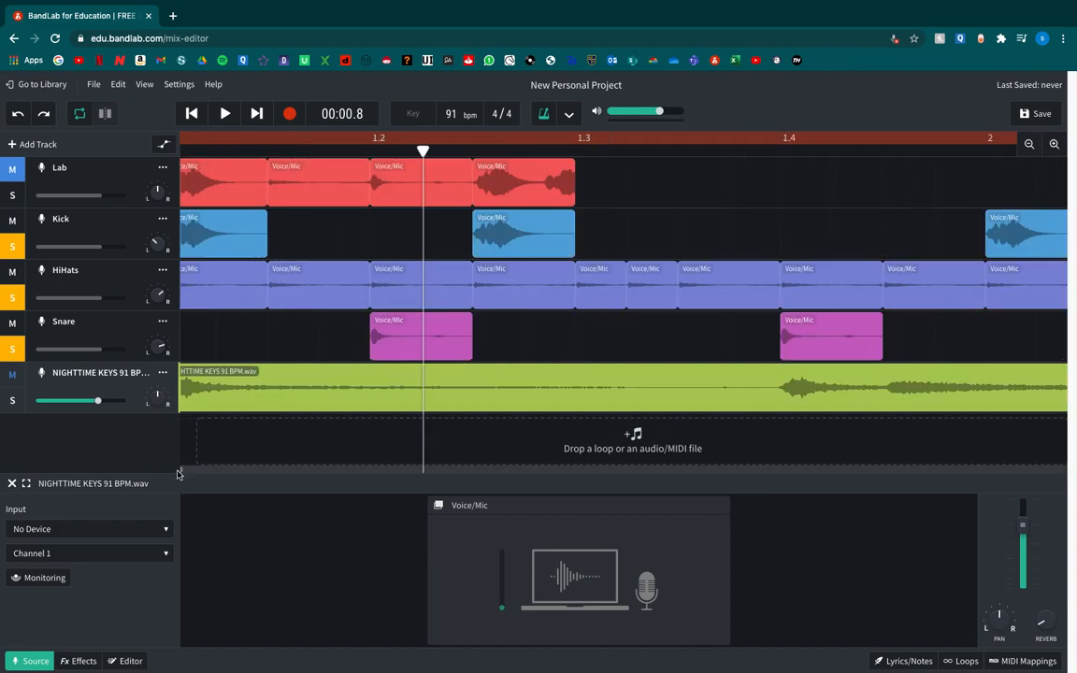
{"action": "left_click", "coordinate": [14, 347]}
{"action": "left_click", "coordinate": [13, 298]}
{"action": "left_click", "coordinate": [12, 246]}
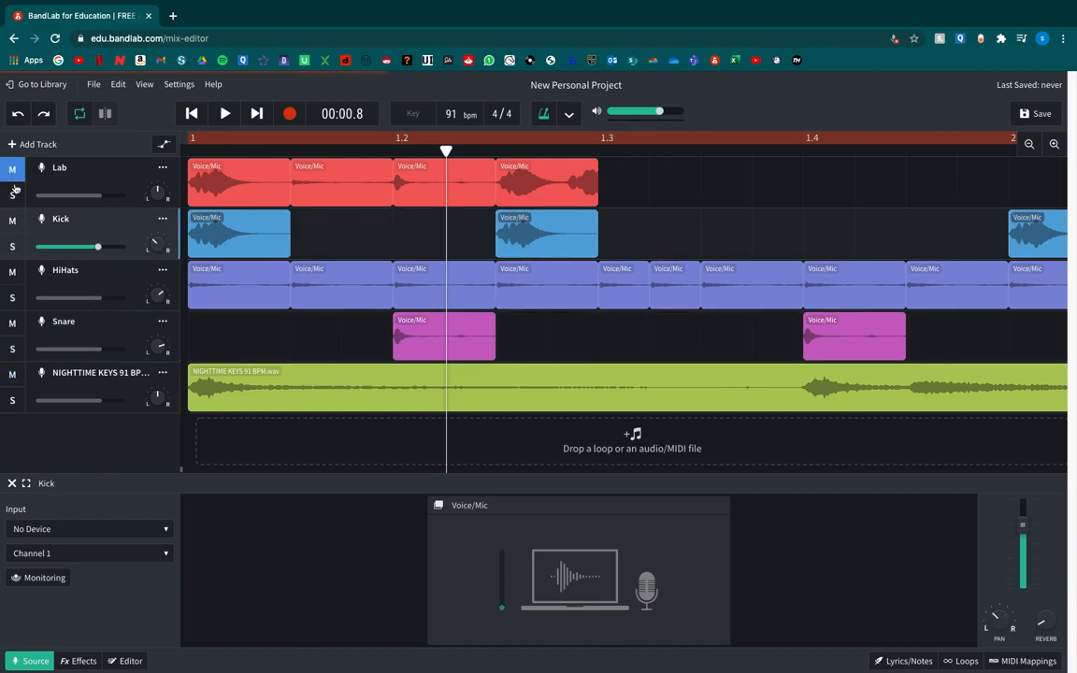
{"action": "left_click", "coordinate": [12, 195]}
{"action": "key", "text": "space"}
{"action": "key", "text": "space"}
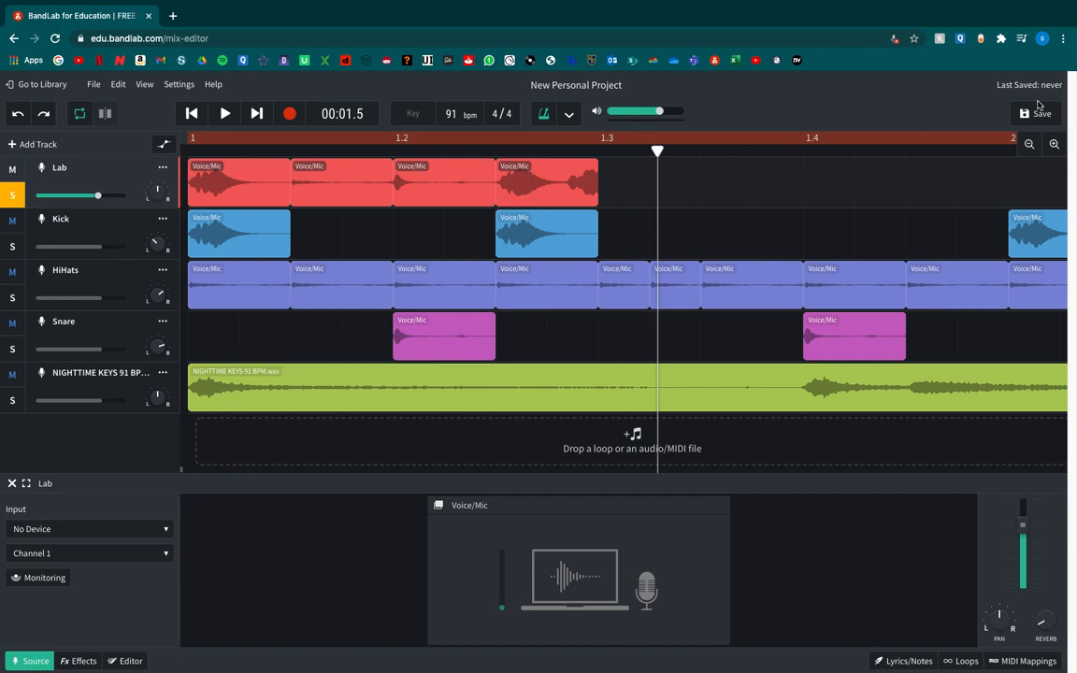
- Move all Kick, HiHats, Snare and NIGHTTIME KEYS regions one bar later to start at bar 2
{"action": "left_click", "coordinate": [1027, 144]}
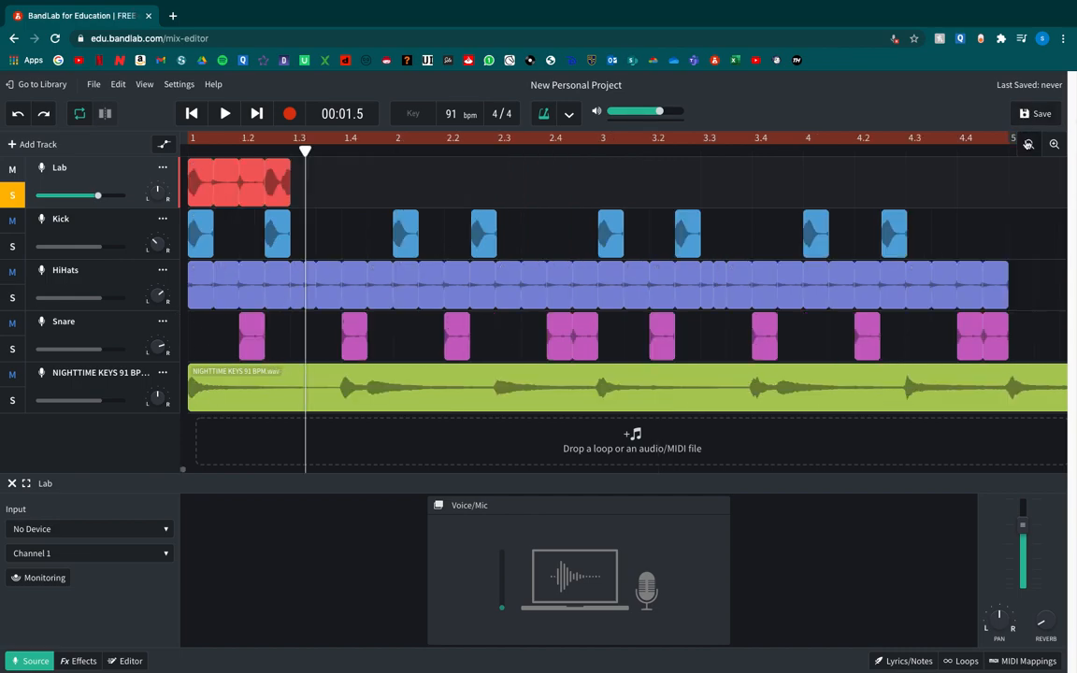
{"action": "left_click", "coordinate": [1028, 144]}
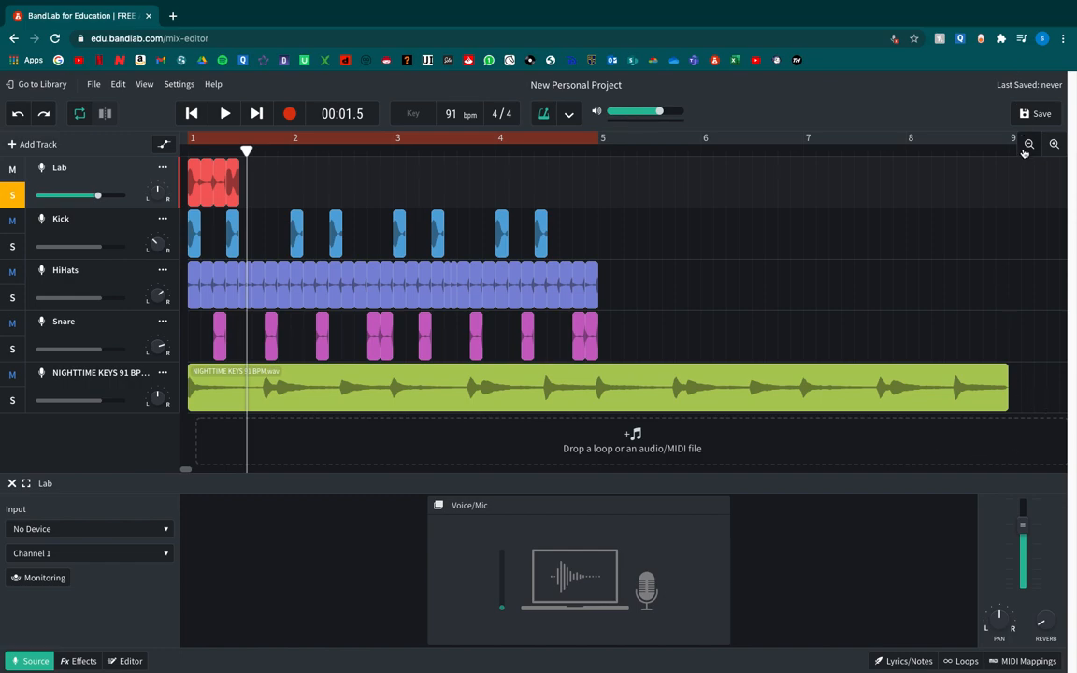
{"action": "left_click", "coordinate": [1027, 145]}
{"action": "left_click_drag", "start_coordinate": [665, 413], "coordinate": [185, 236]}
{"action": "left_click_drag", "start_coordinate": [204, 399], "coordinate": [255, 399]}
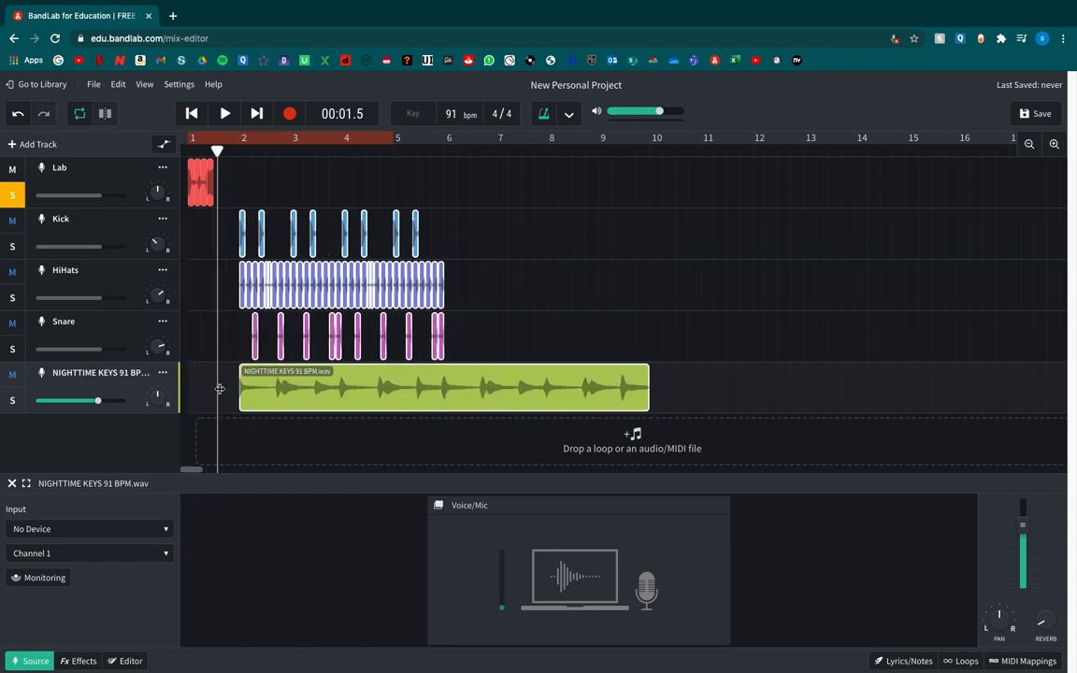
{"action": "left_click", "coordinate": [187, 216]}
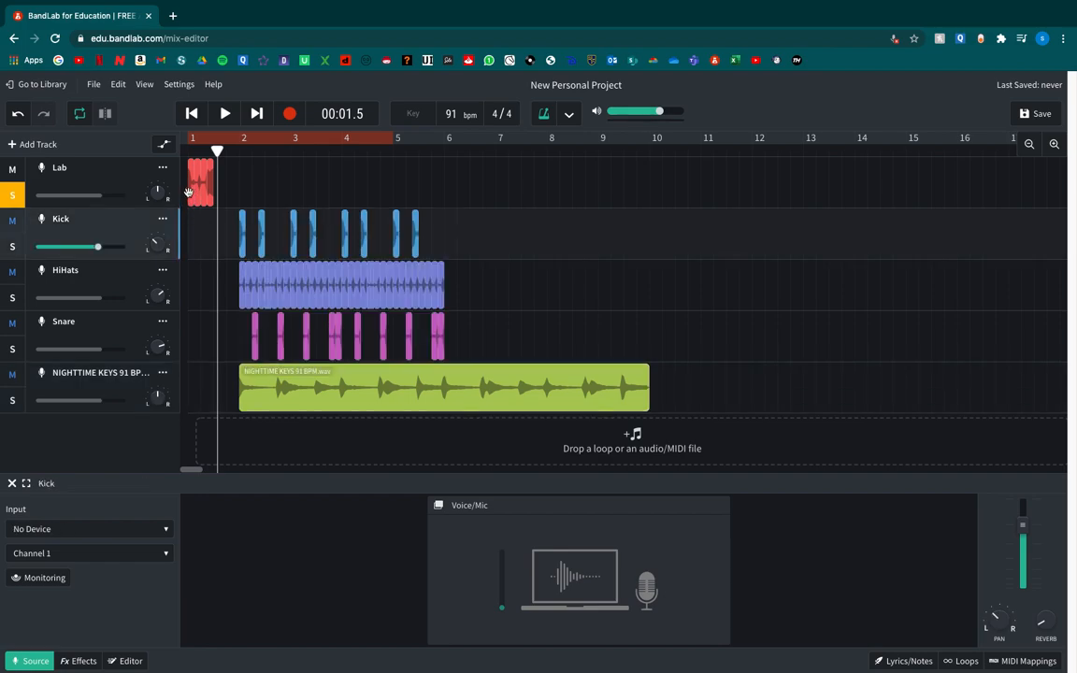
- Copy the first and last Lab slices onto the Kick track, side by side from bar 1
{"action": "left_click", "coordinate": [189, 191]}
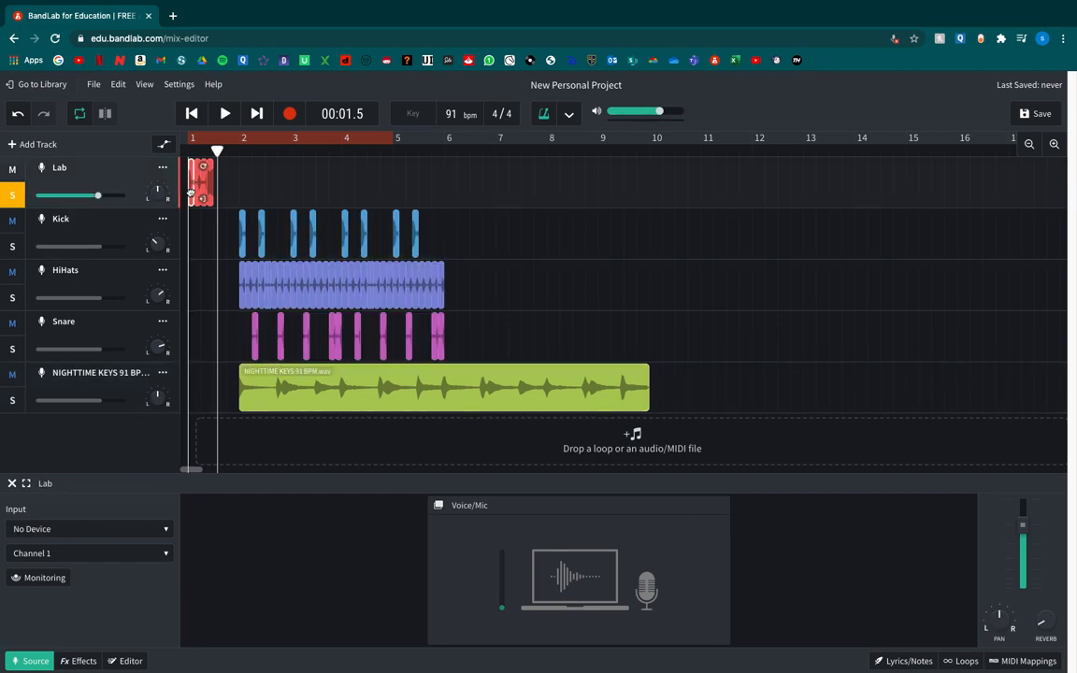
{"action": "left_click_drag", "start_coordinate": [189, 201], "coordinate": [190, 224]}
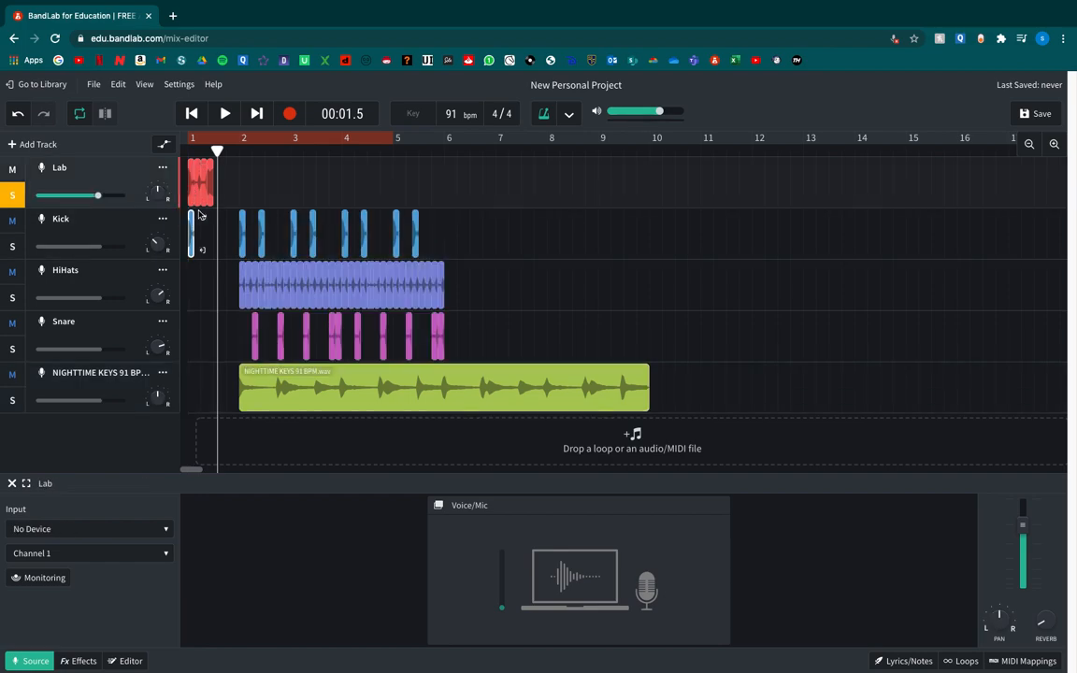
{"action": "left_click", "coordinate": [212, 191]}
{"action": "left_click", "coordinate": [195, 233]}
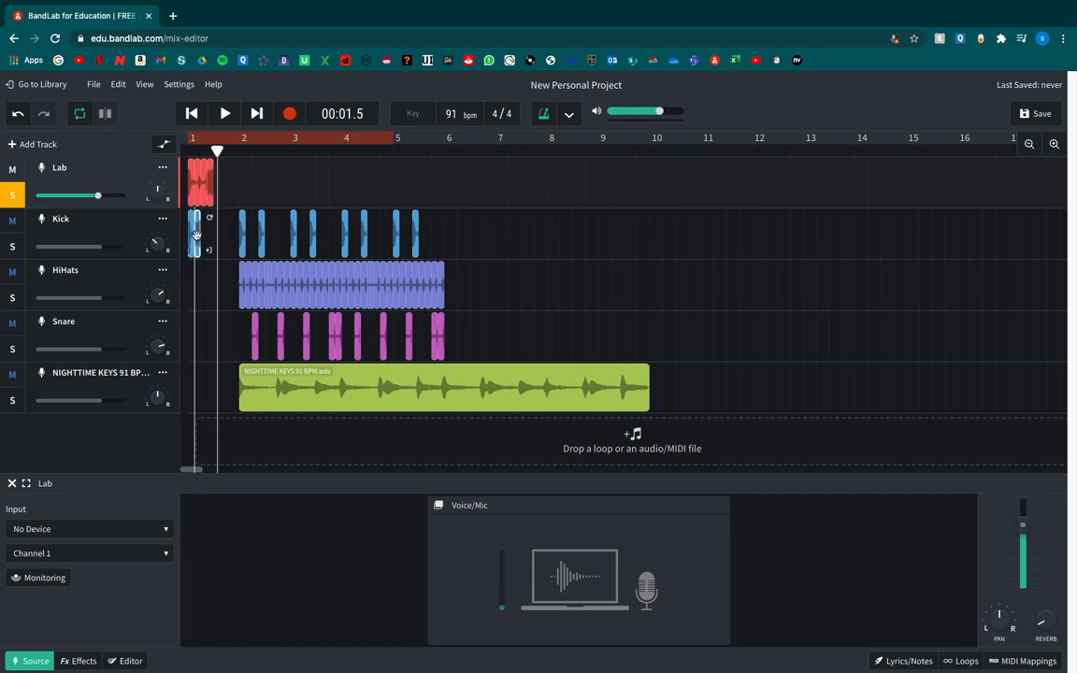
- Mute the Lab track, switch solo from Lab to Kick and play the two copied slices from bar 1
{"action": "left_click_drag", "start_coordinate": [217, 149], "coordinate": [188, 151]}
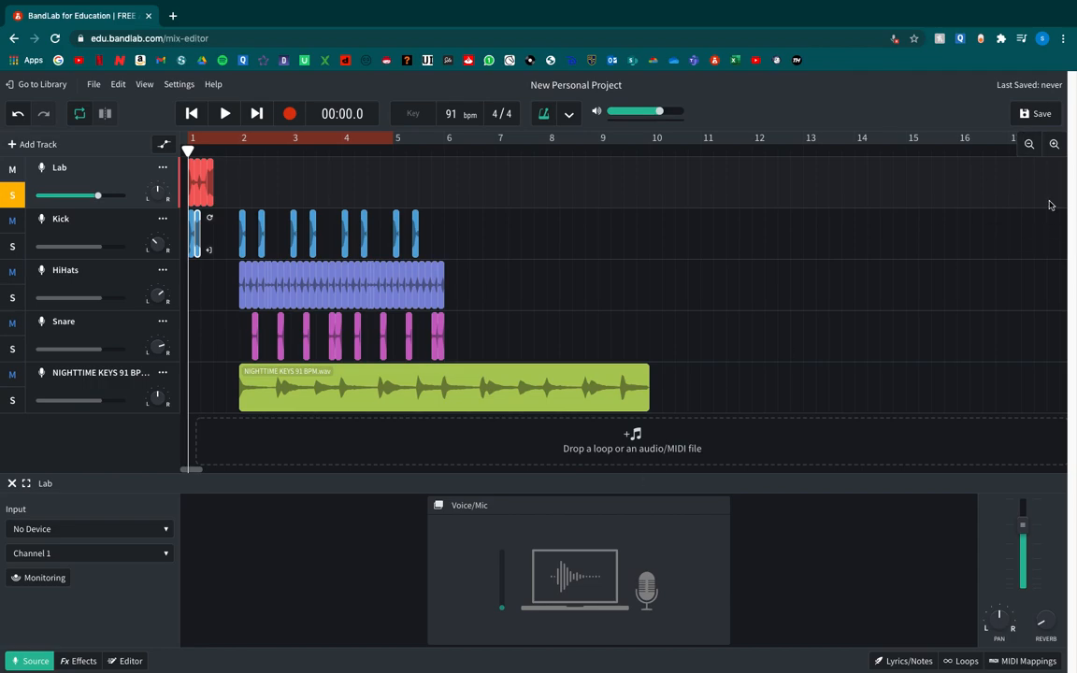
{"action": "left_click", "coordinate": [1055, 145]}
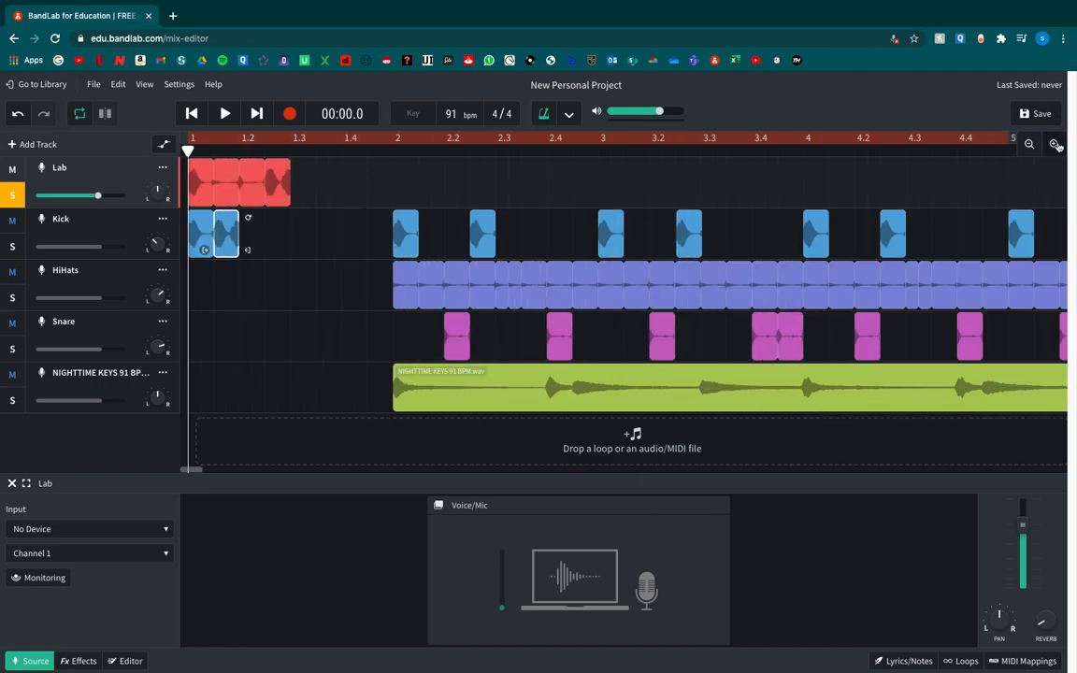
{"action": "key", "text": "space"}
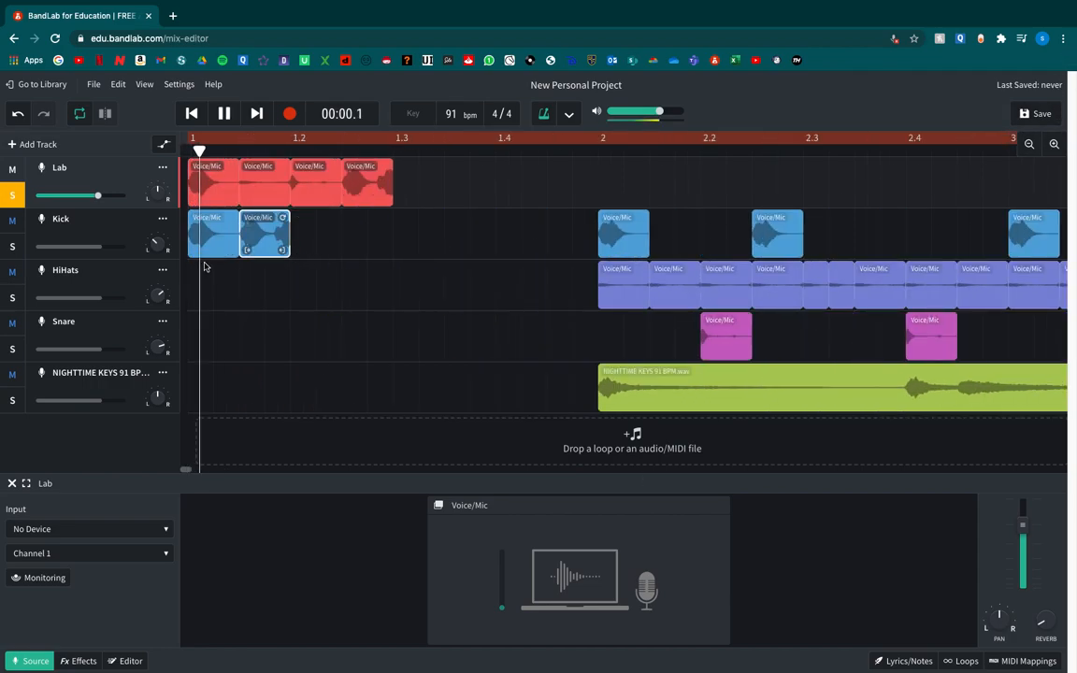
{"action": "key", "text": "space"}
{"action": "left_click", "coordinate": [12, 168]}
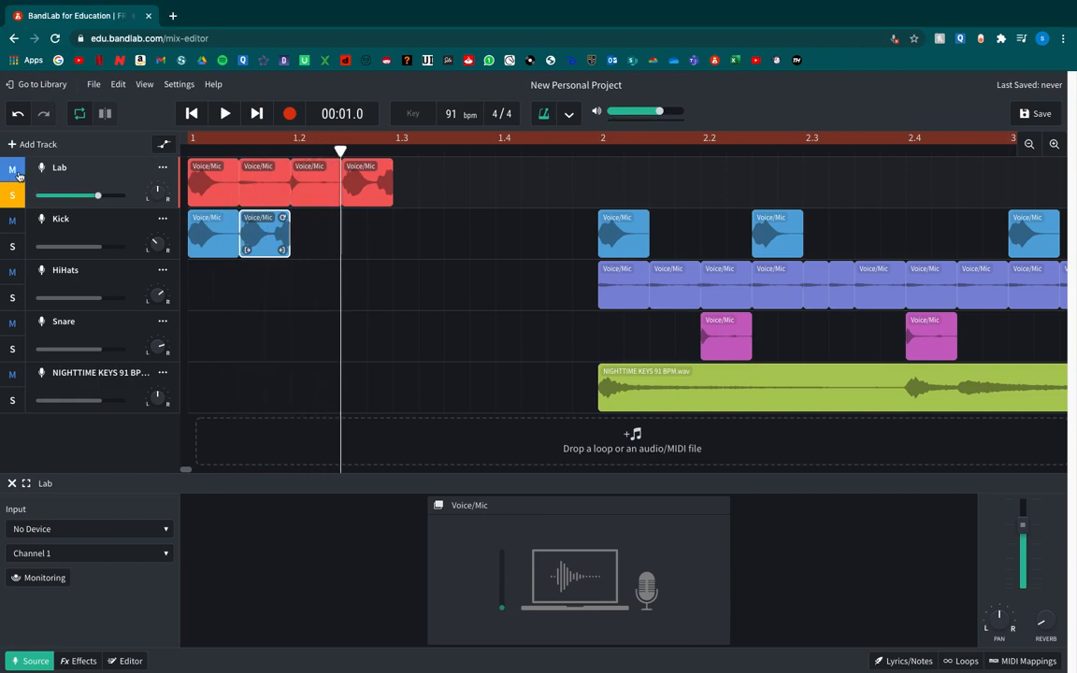
{"action": "left_click", "coordinate": [12, 195]}
{"action": "left_click", "coordinate": [12, 247]}
{"action": "key", "text": "space"}
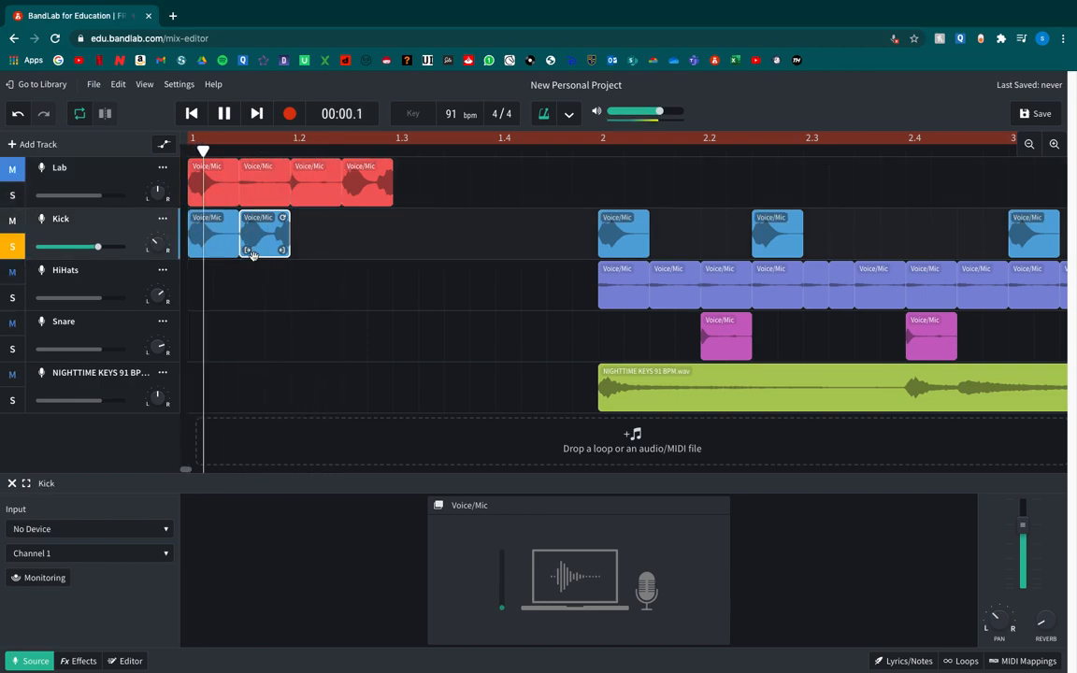
{"action": "key", "text": "space"}
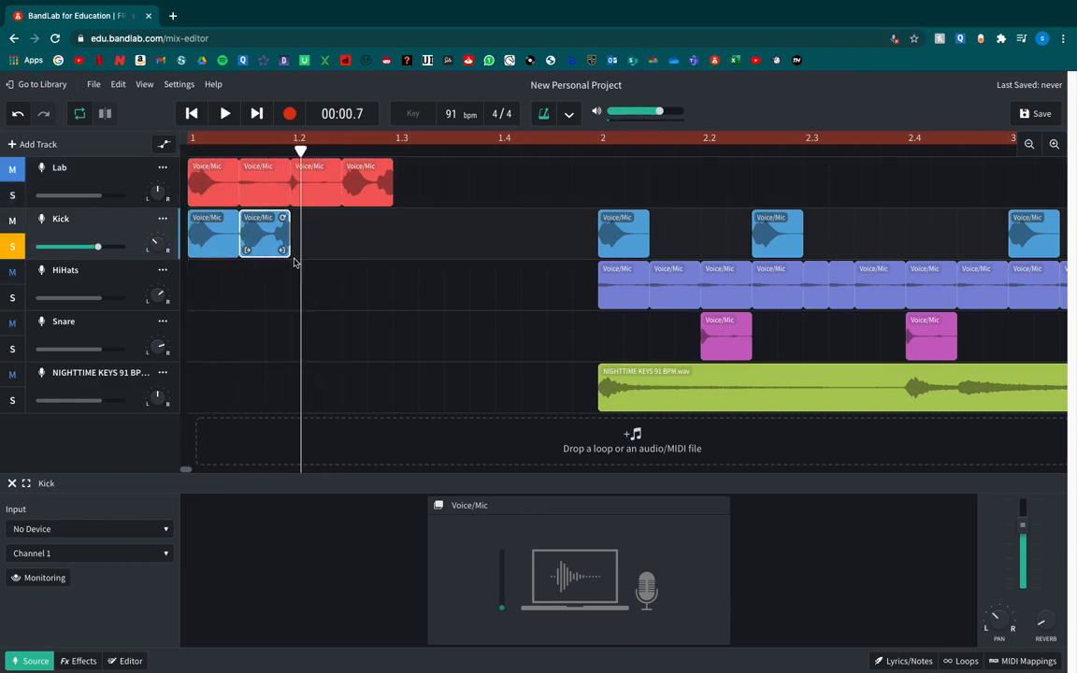
- Duplicate the two-slice pair on the Kick track to 1.2, and copy all four slices to 1.3 to fill bar 1
{"action": "left_click", "coordinate": [210, 243]}
{"action": "left_click_drag", "start_coordinate": [201, 238], "coordinate": [306, 254]}
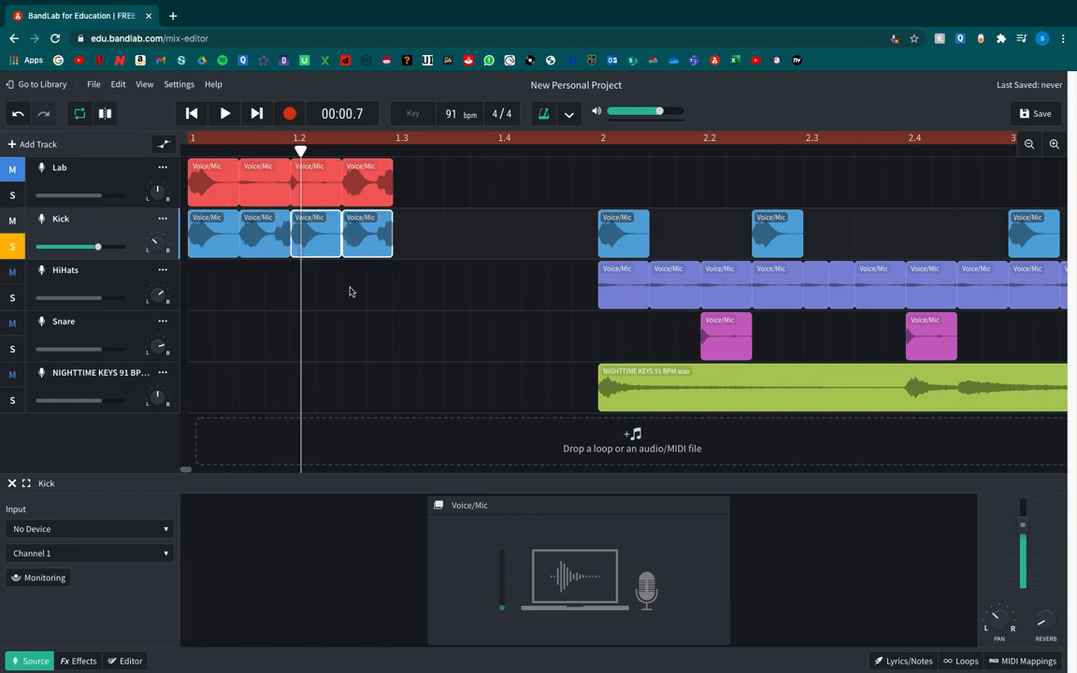
{"action": "left_click", "coordinate": [211, 240], "text": "shift"}
{"action": "left_click_drag", "start_coordinate": [221, 240], "coordinate": [413, 255]}
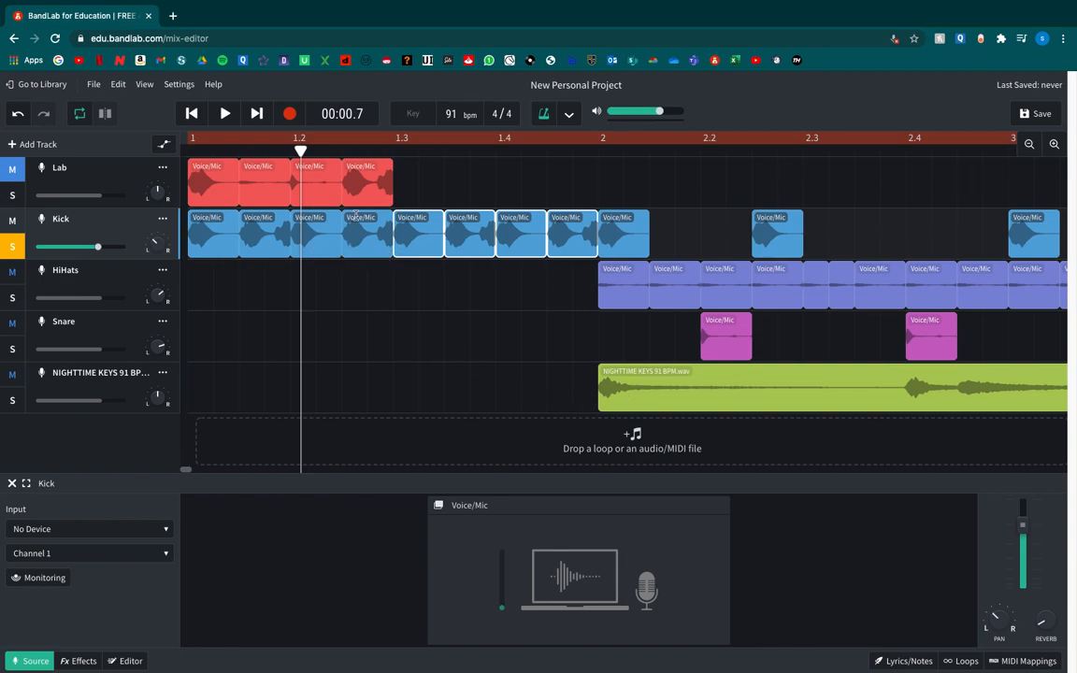
- Turn off solo on the Kick track and play the whole arrangement through to bar 6
{"action": "left_click", "coordinate": [12, 248]}
{"action": "key", "text": "space"}
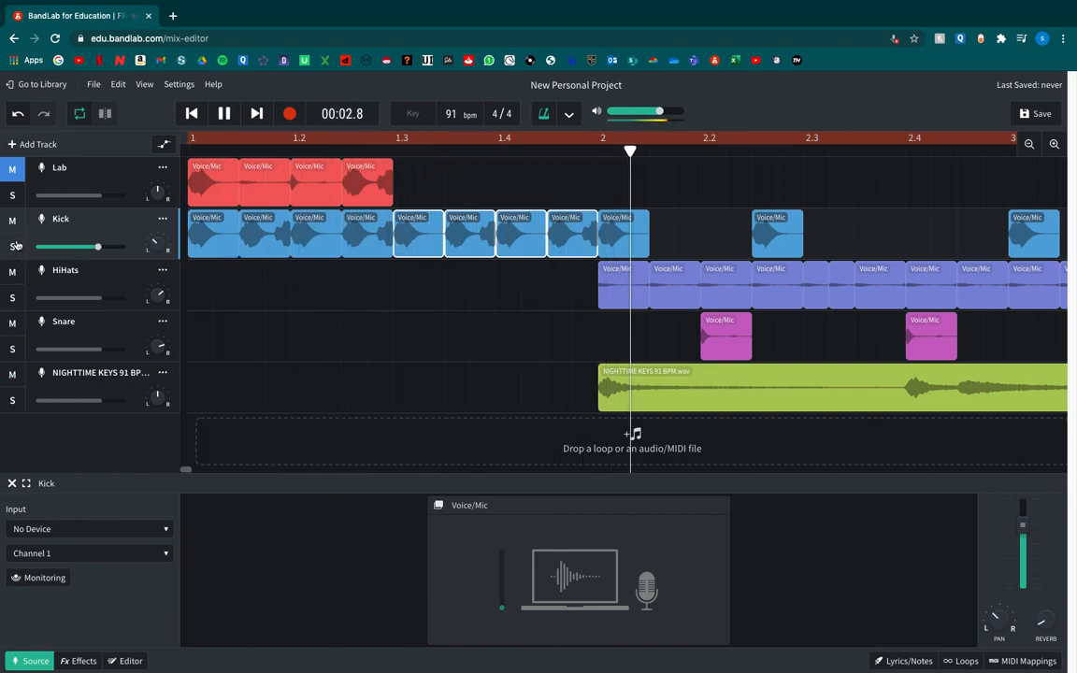
{"action": "left_click", "coordinate": [545, 114]}
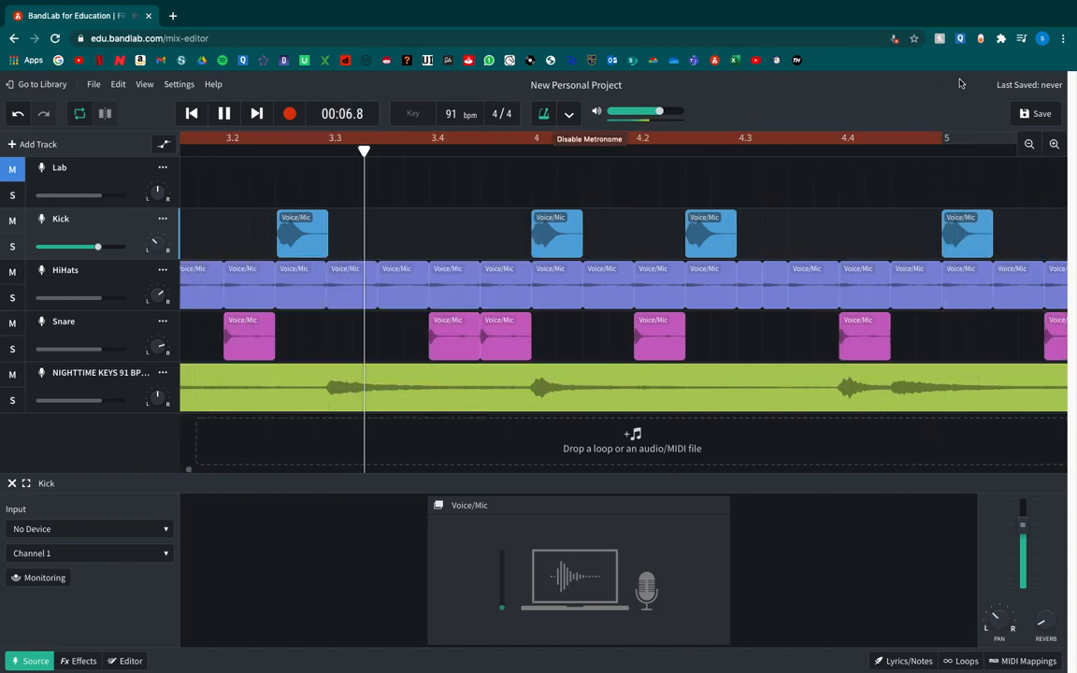
{"action": "left_click", "coordinate": [1028, 145]}
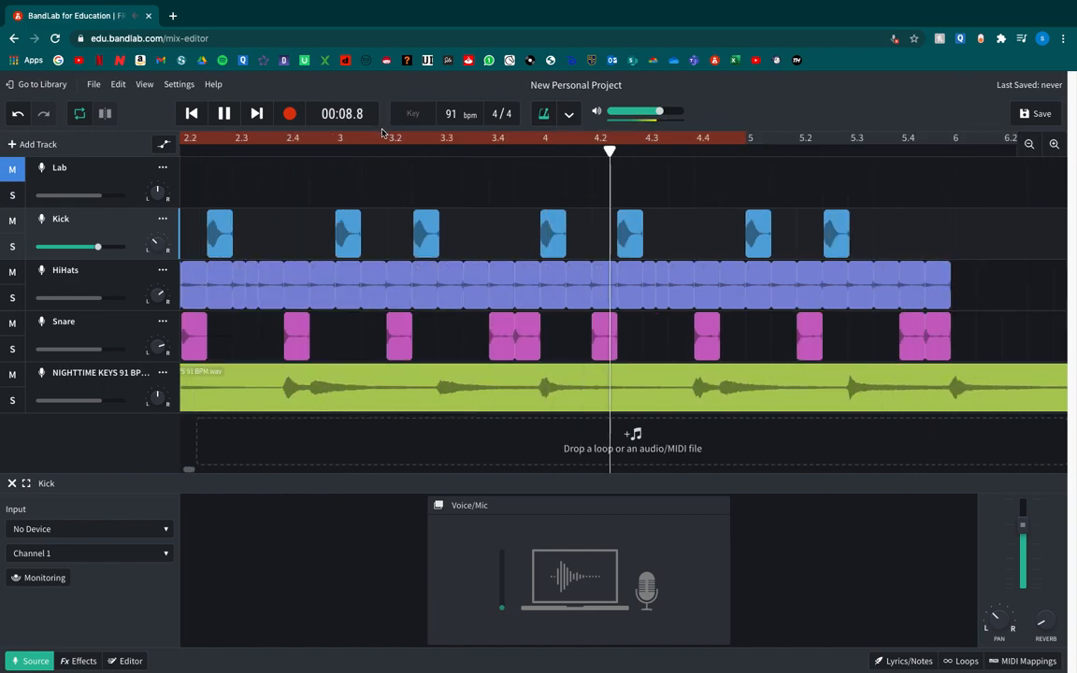
{"action": "left_click", "coordinate": [1028, 146]}
{"action": "key", "text": "space"}
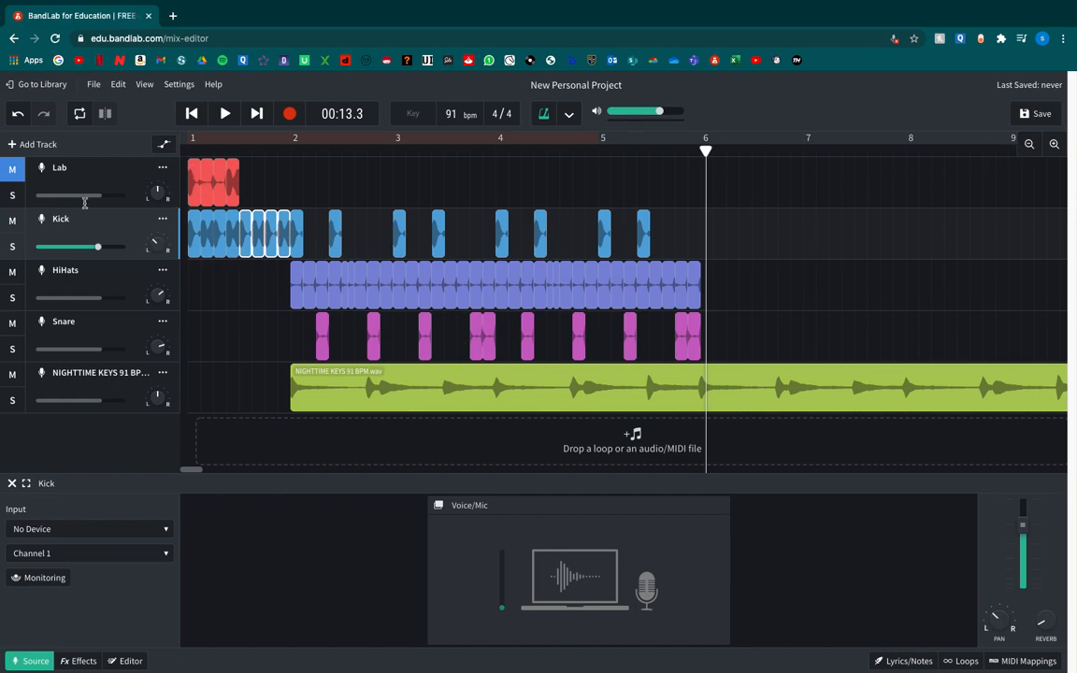
- Take the browser window out of full screen and delete all regions from every track
{"action": "mouse_move", "coordinate": [66, 2]}
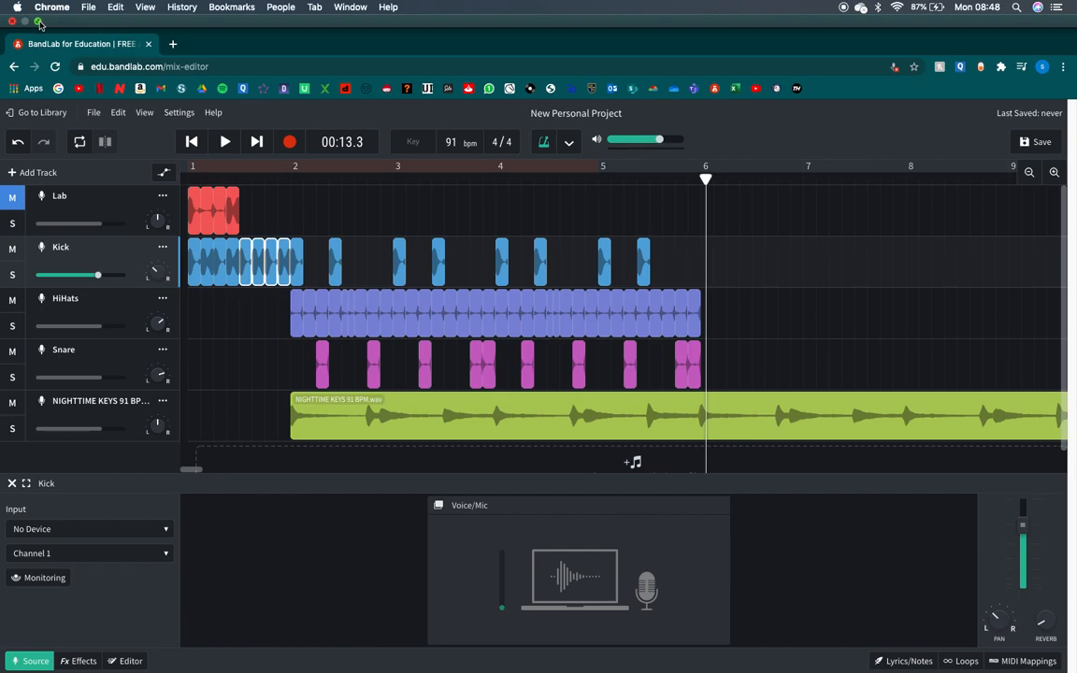
{"action": "left_click", "coordinate": [37, 22]}
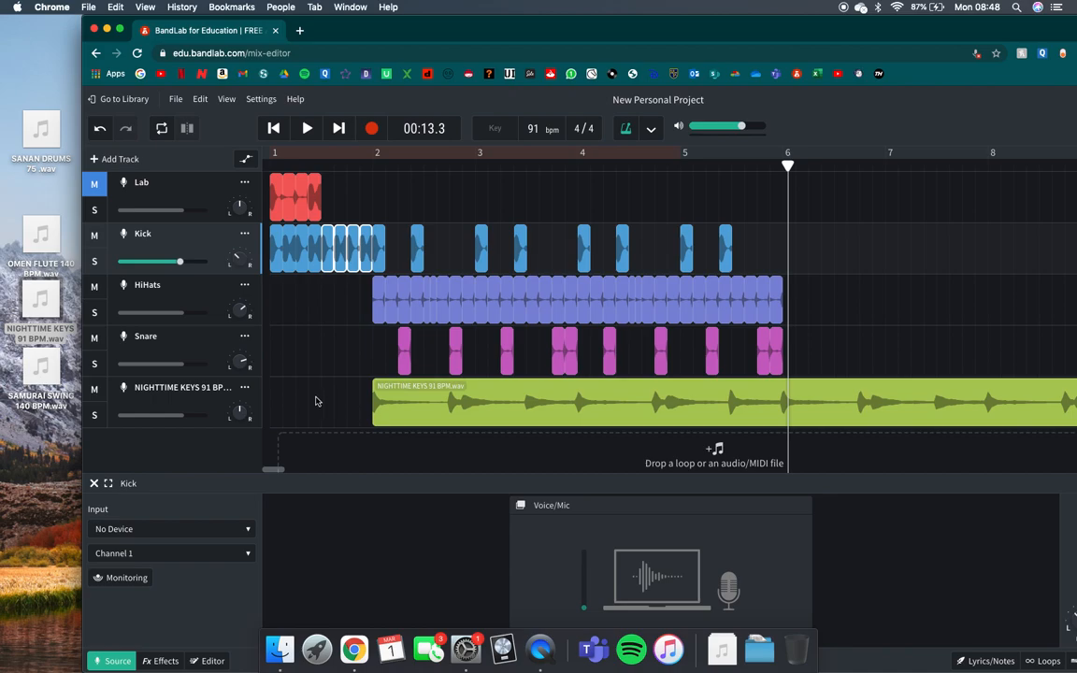
{"action": "left_click_drag", "start_coordinate": [329, 427], "coordinate": [707, 173]}
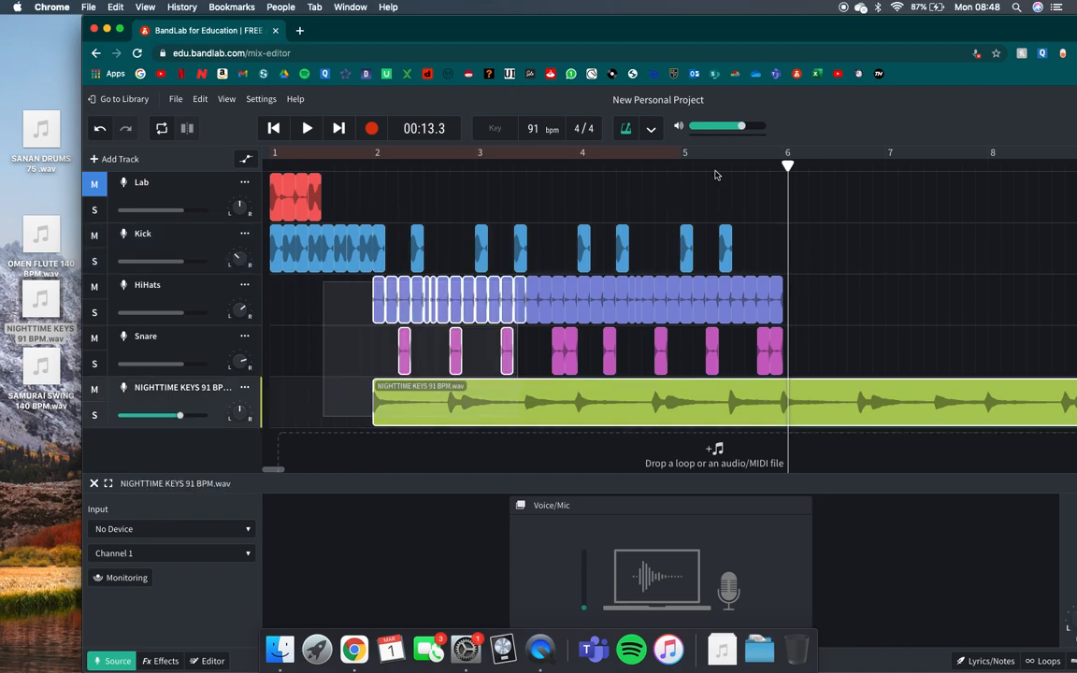
{"action": "key", "text": "Delete"}
{"action": "left_click_drag", "start_coordinate": [460, 262], "coordinate": [269, 174]}
{"action": "key", "text": "Delete"}
- Add SANAN DRUMS 75 .wav from the desktop to the Lab track at bar 1 and unmute the track
{"action": "left_click_drag", "start_coordinate": [41, 131], "coordinate": [281, 194]}
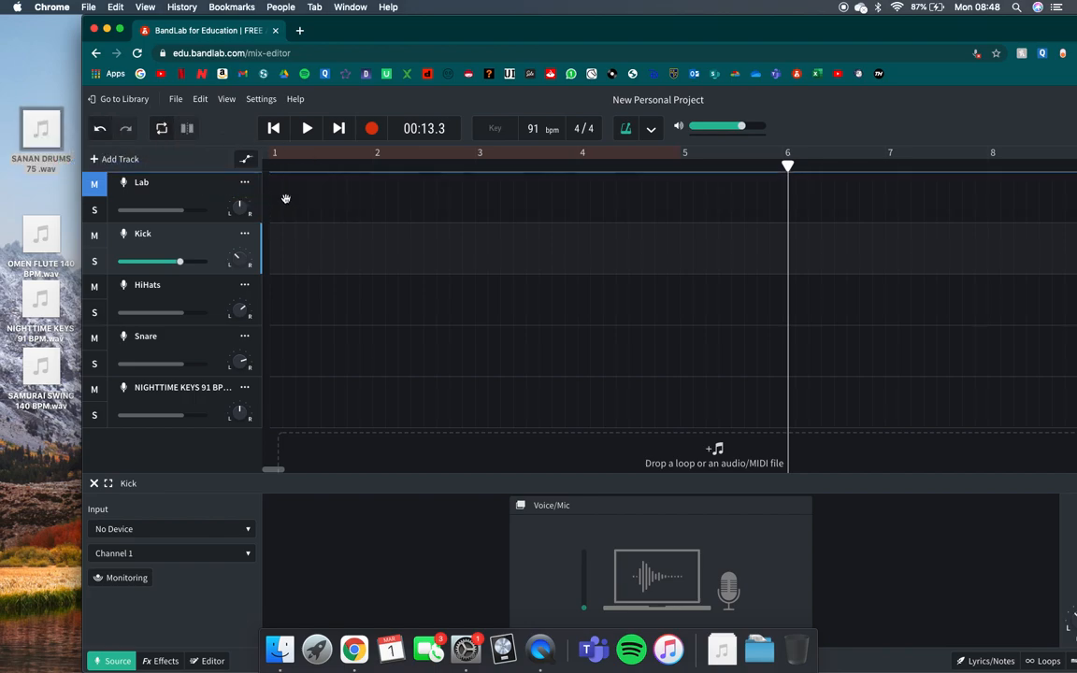
{"action": "key", "text": "space"}
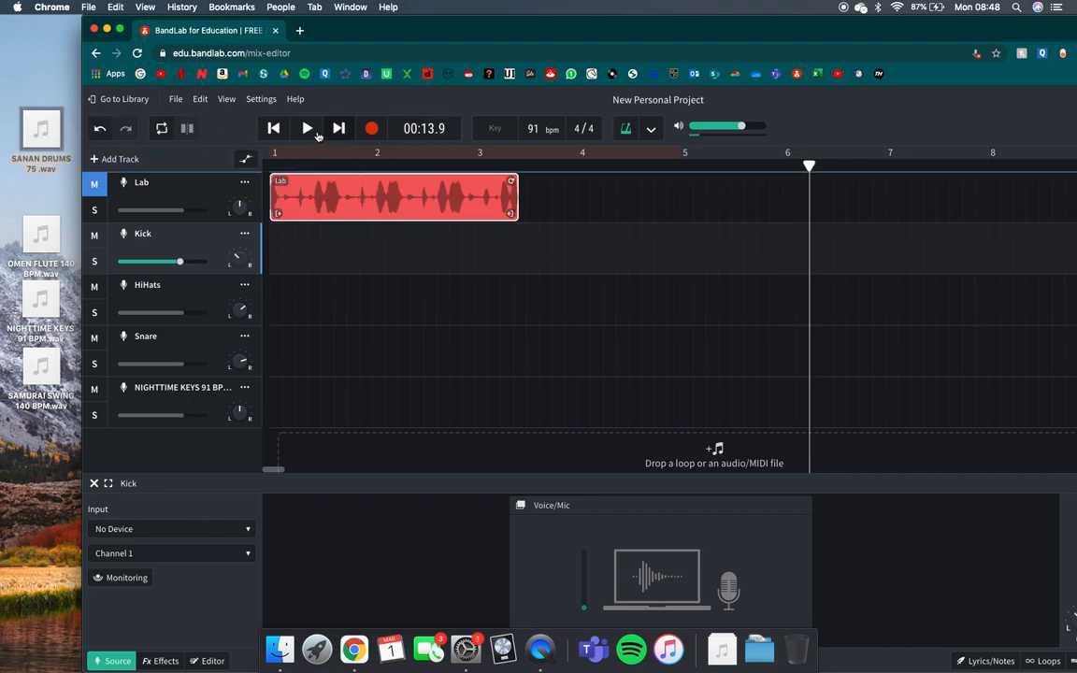
{"action": "left_click", "coordinate": [272, 128]}
{"action": "key", "text": "space"}
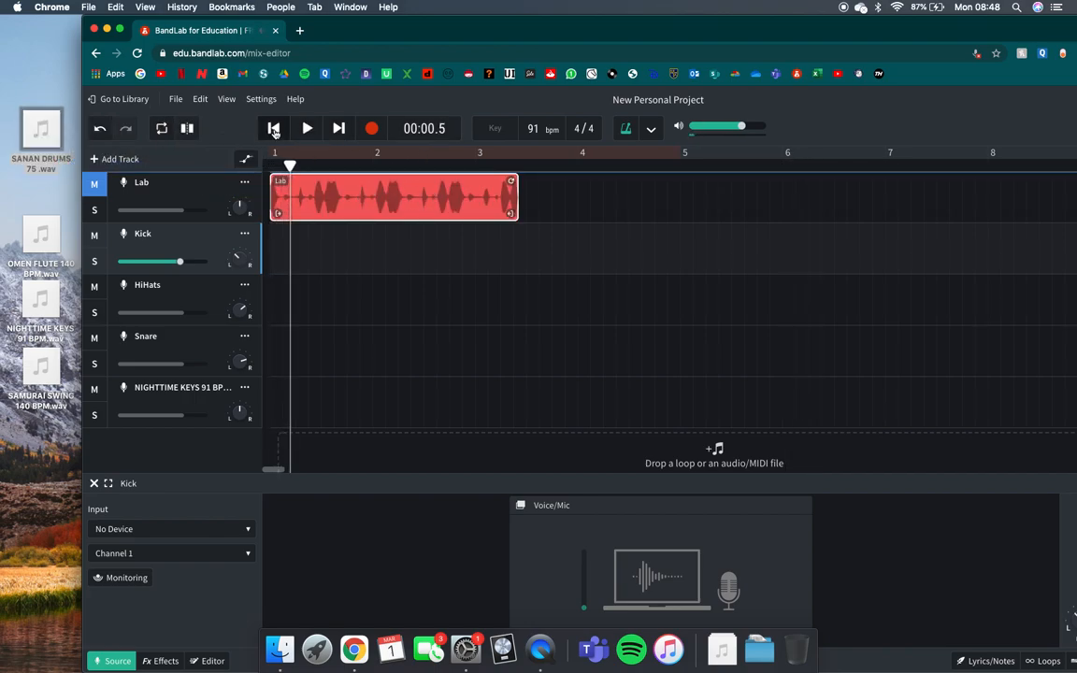
{"action": "left_click", "coordinate": [273, 129]}
{"action": "left_click", "coordinate": [157, 175]}
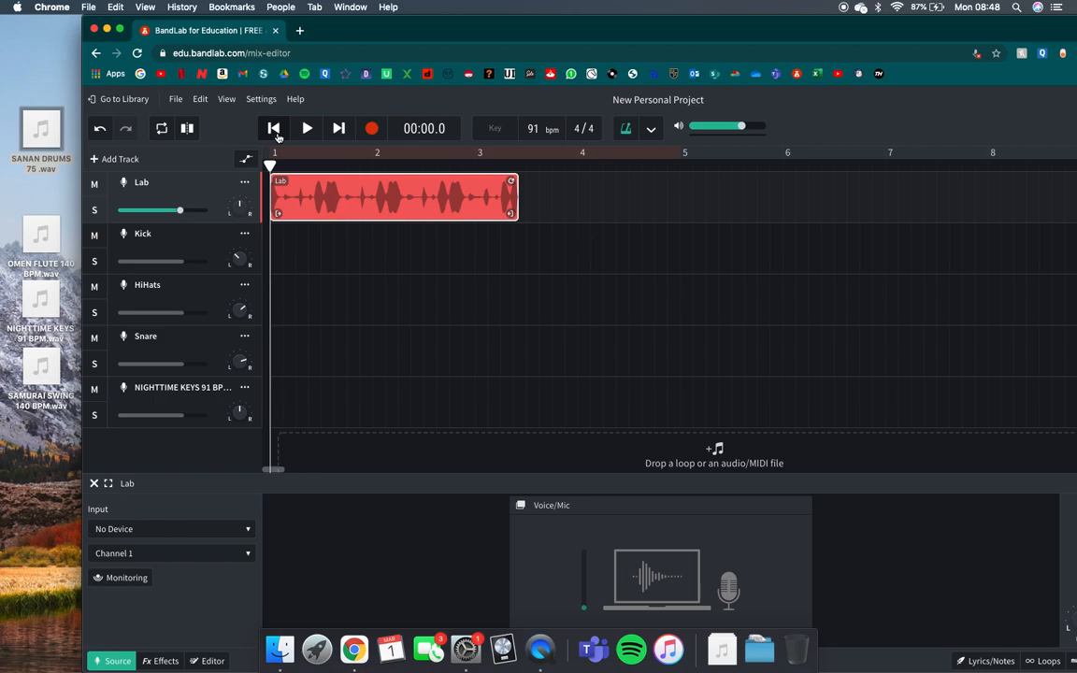
- Play the drum loop on the Lab track from the start with the metronome off
{"action": "key", "text": "space"}
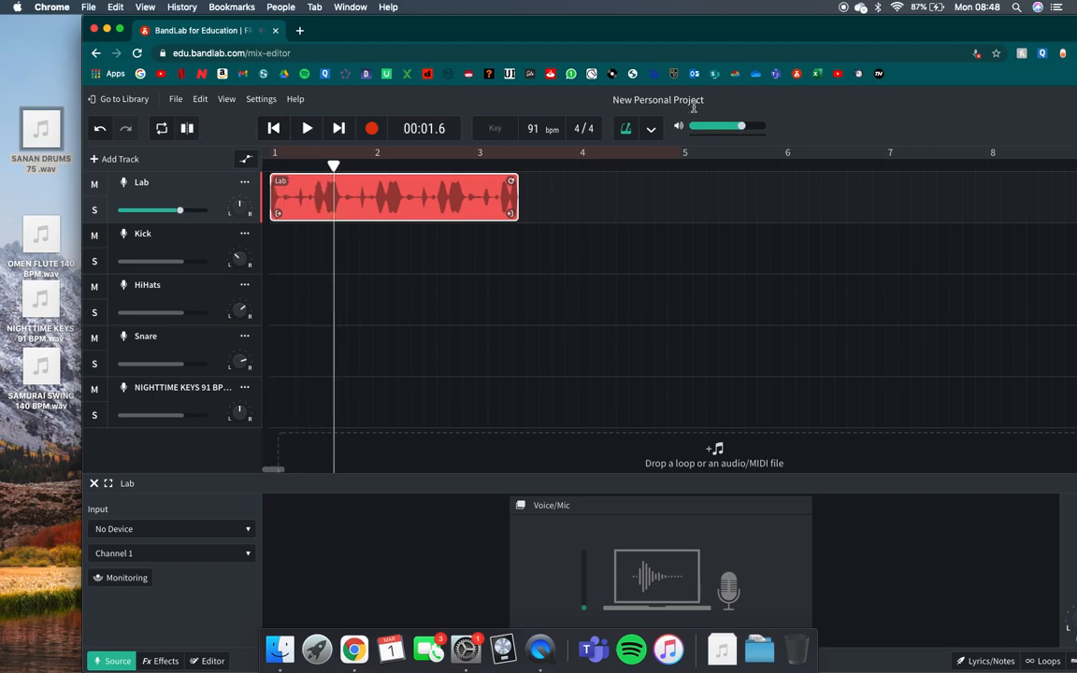
{"action": "left_click", "coordinate": [274, 128]}
{"action": "key", "text": "space"}
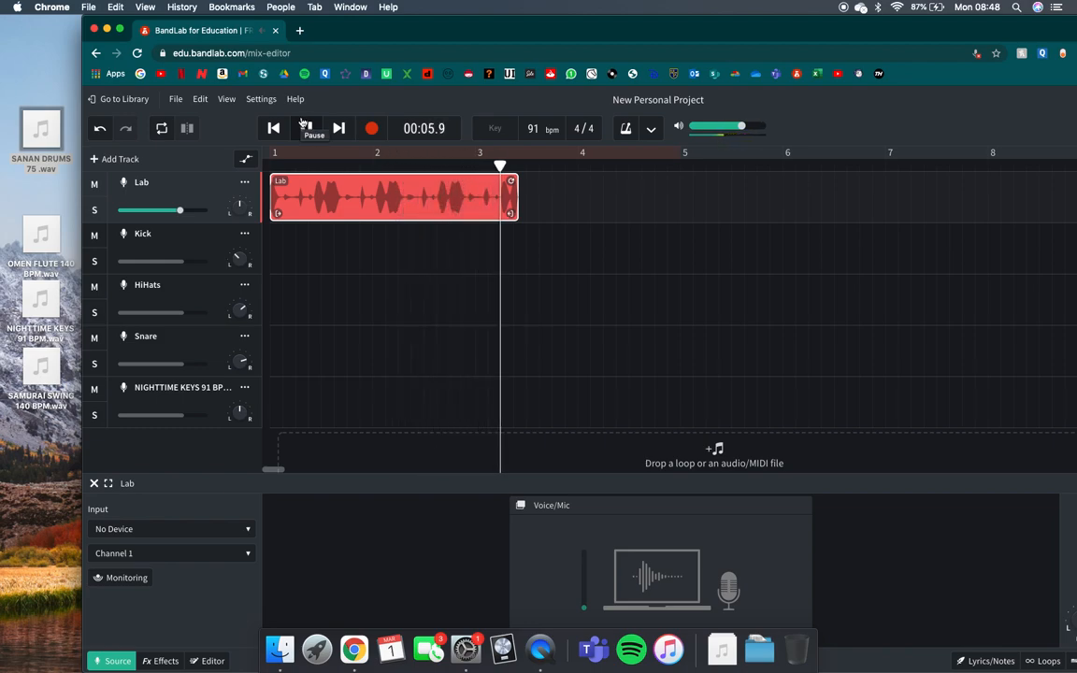
{"action": "left_click", "coordinate": [304, 126]}
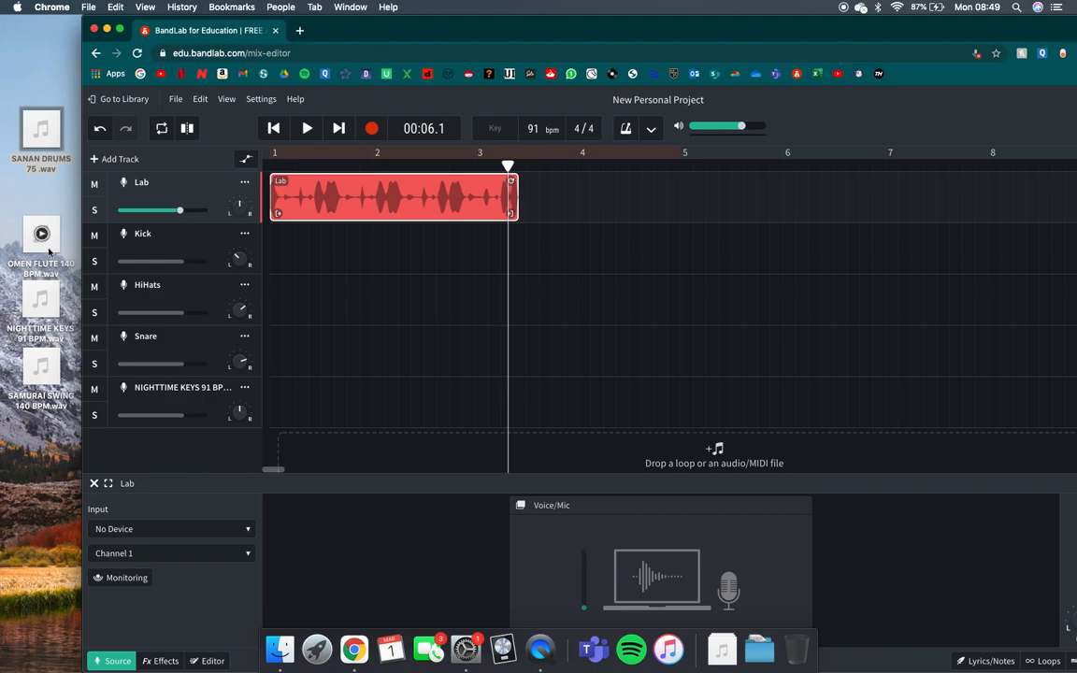
- Set the project tempo to 75 bpm without adjusting the audio, and replace the Lab region with a fresh copy of SANAN DRUMS 75 .wav
{"action": "mouse_move", "coordinate": [38, 132]}
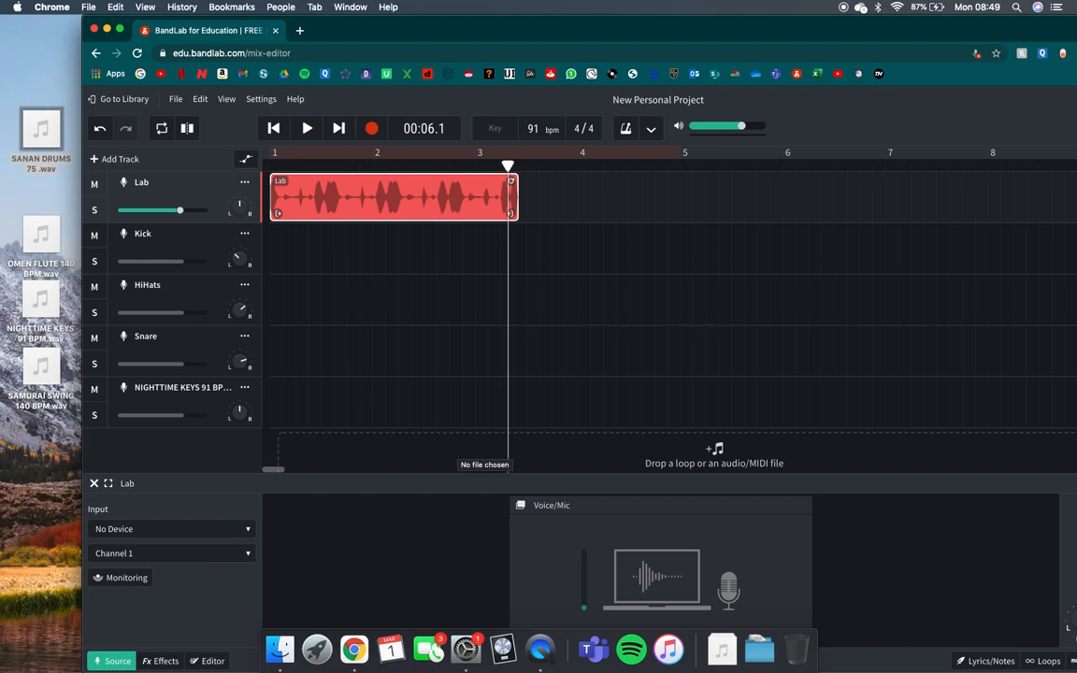
{"action": "left_click", "coordinate": [535, 128]}
{"action": "type", "text": "75"}
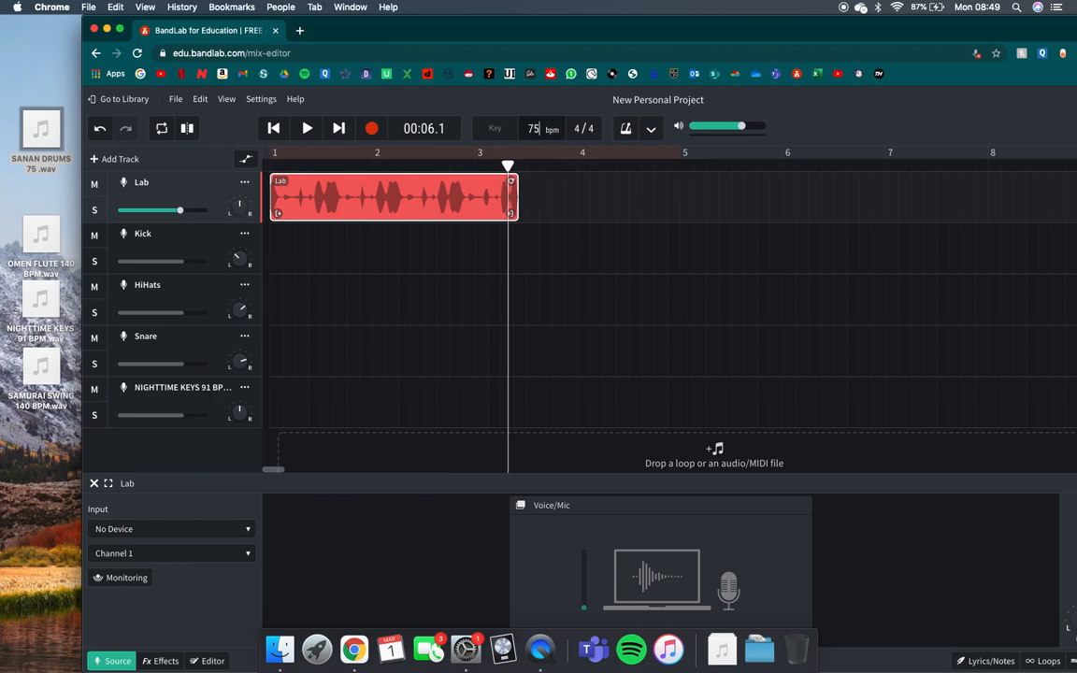
{"action": "key", "text": "Return"}
{"action": "left_click", "coordinate": [503, 417]}
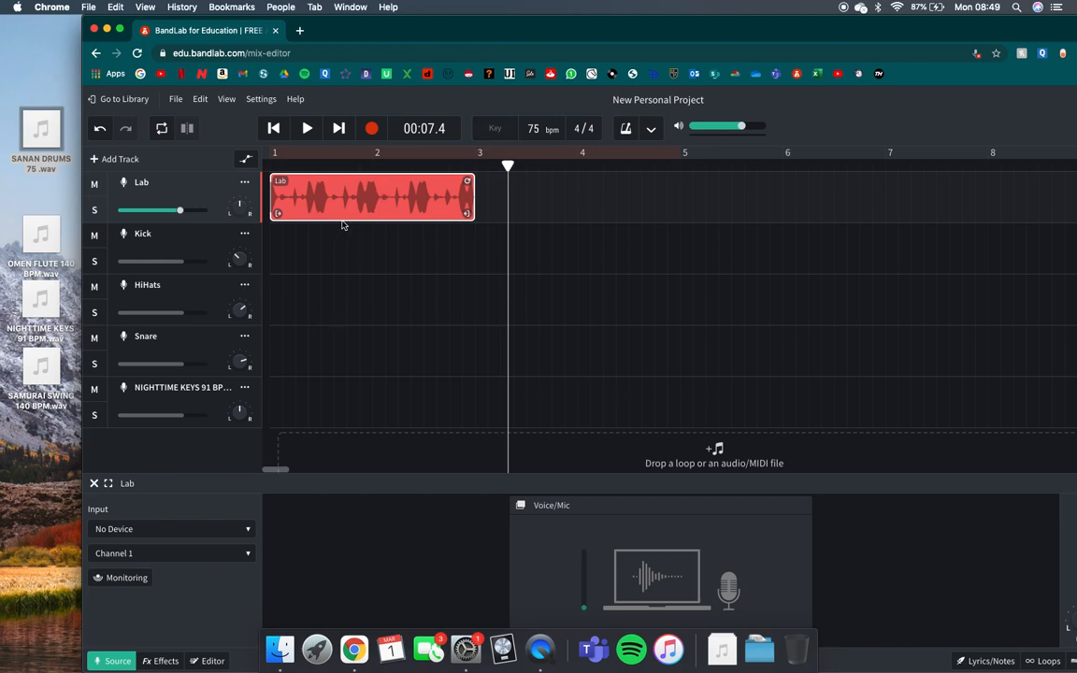
{"action": "key", "text": "Delete"}
{"action": "left_click_drag", "start_coordinate": [41, 130], "coordinate": [296, 178]}
- Set the project tempo to 140 bpm and adjust the existing audio to match
{"action": "double_click", "coordinate": [537, 130]}
{"action": "type", "text": "140"}
{"action": "key", "text": "Return"}
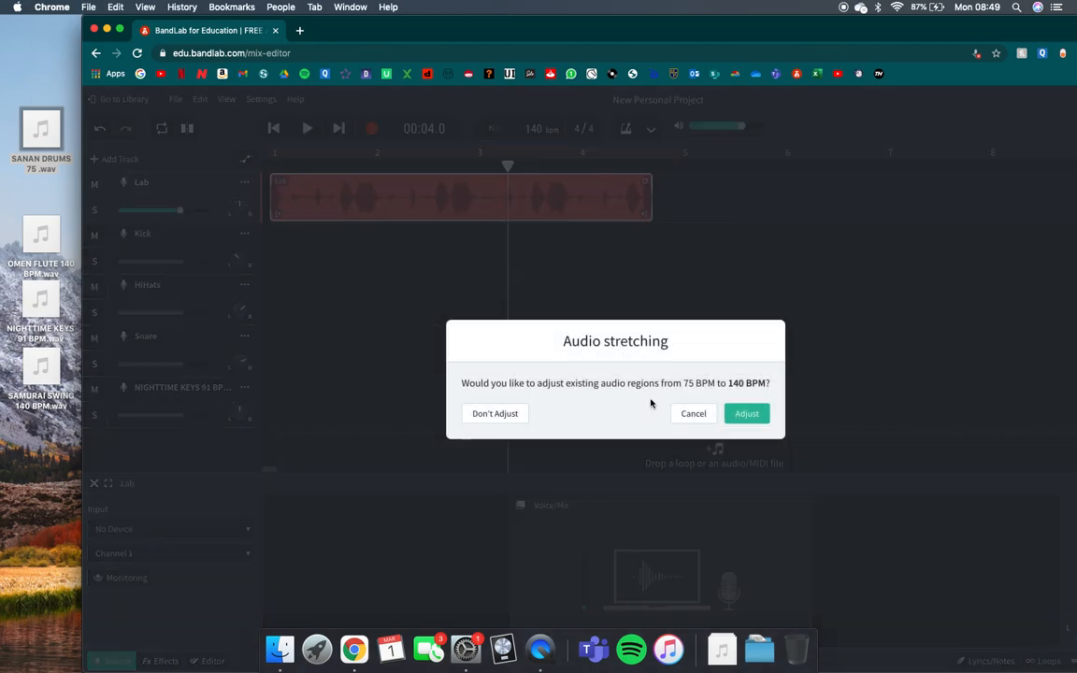
{"action": "left_click", "coordinate": [745, 414]}
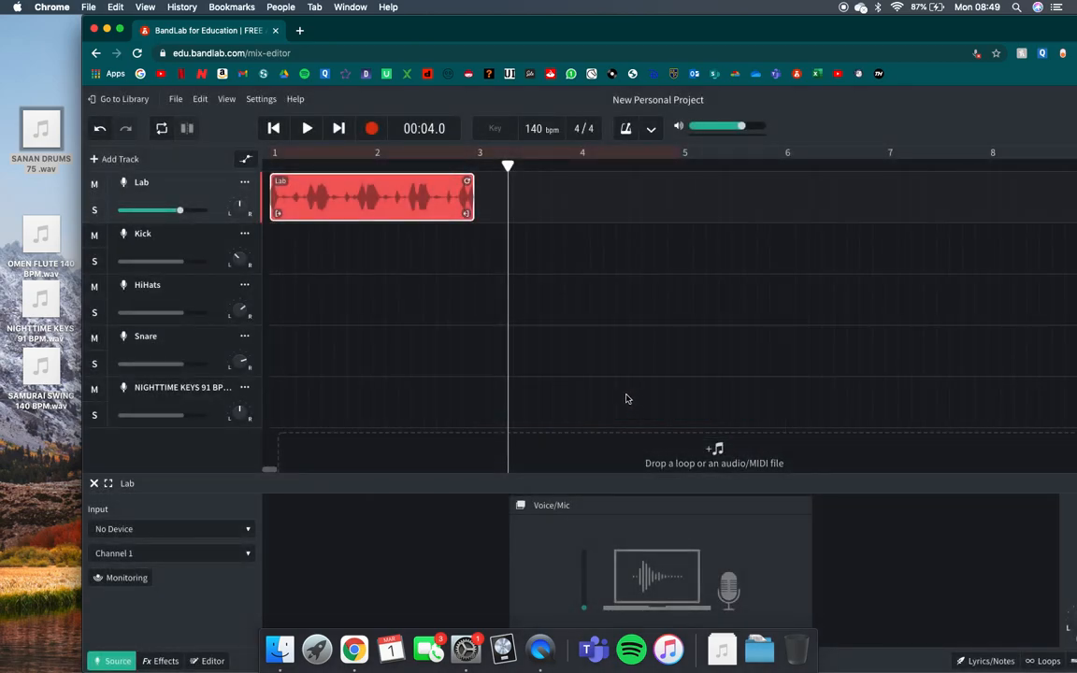
- Play the stretched drum loop from the middle of bar 1 and undo the change to 140 bpm
{"action": "key", "text": "space"}
{"action": "key", "text": "space"}
{"action": "double_click", "coordinate": [347, 154]}
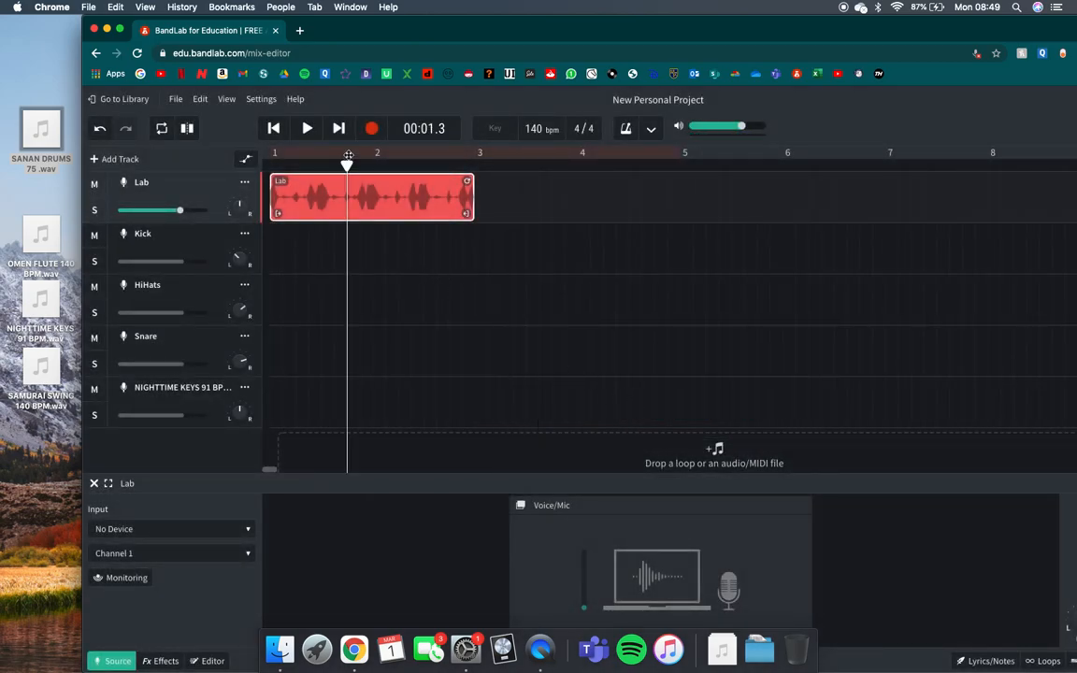
{"action": "key", "text": "space"}
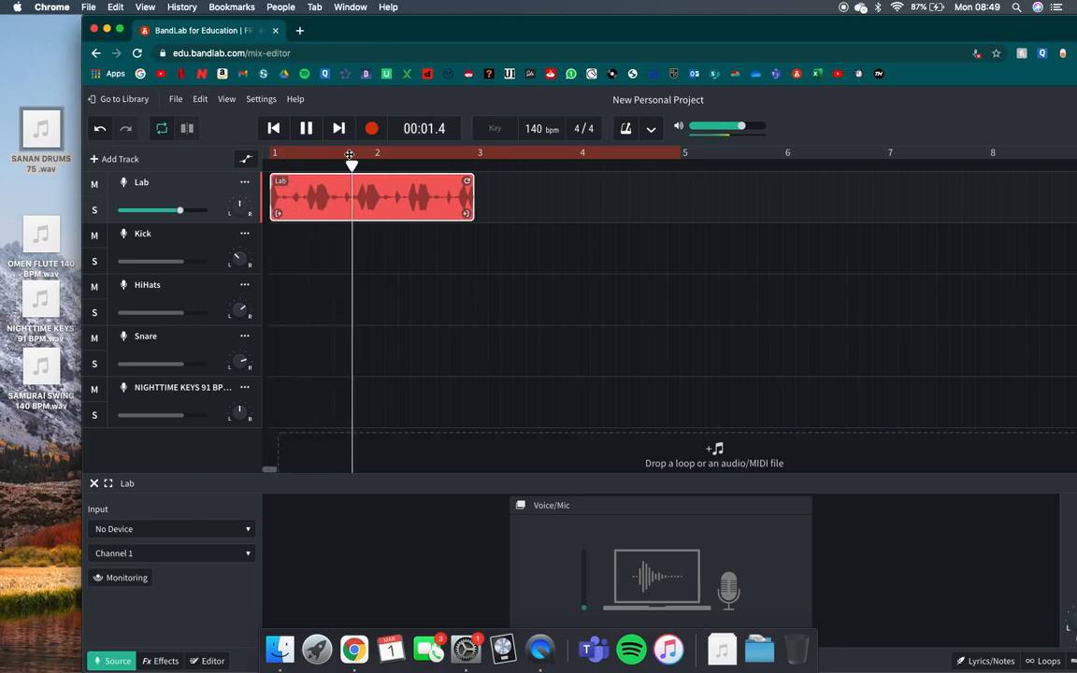
{"action": "key", "text": "space"}
{"action": "key", "text": "super+z"}
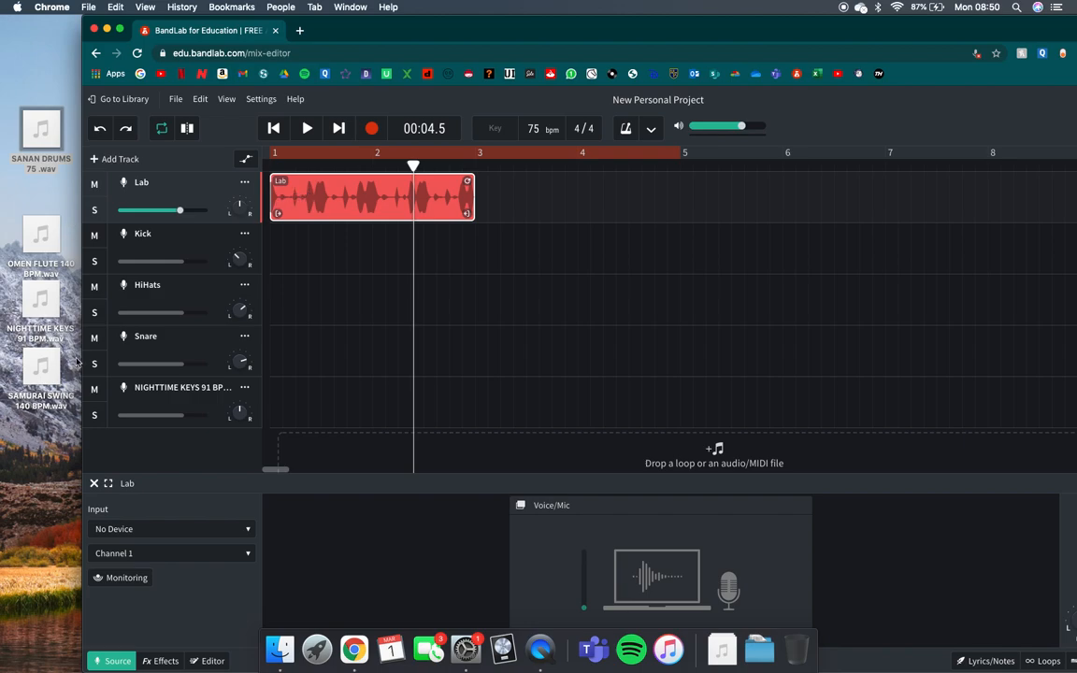
- Set the project tempo to 70 bpm with the existing audio adjusted, and play the drum loop from near its start
{"action": "left_click", "coordinate": [534, 125]}
{"action": "type", "text": "70"}
{"action": "key", "text": "Return"}
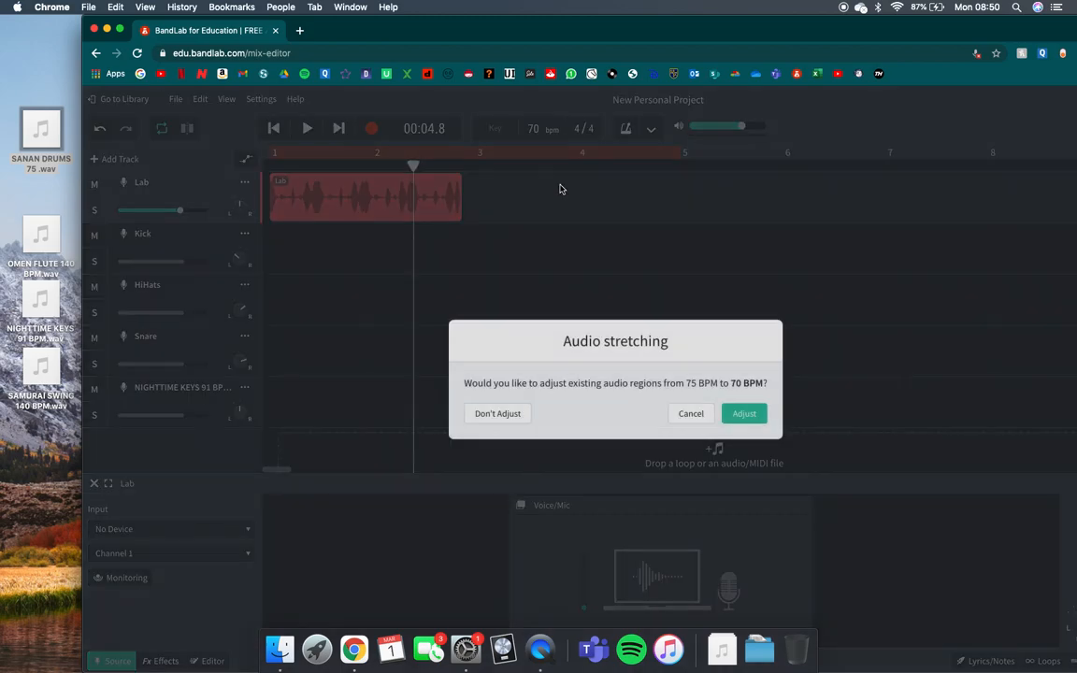
{"action": "left_click", "coordinate": [744, 414]}
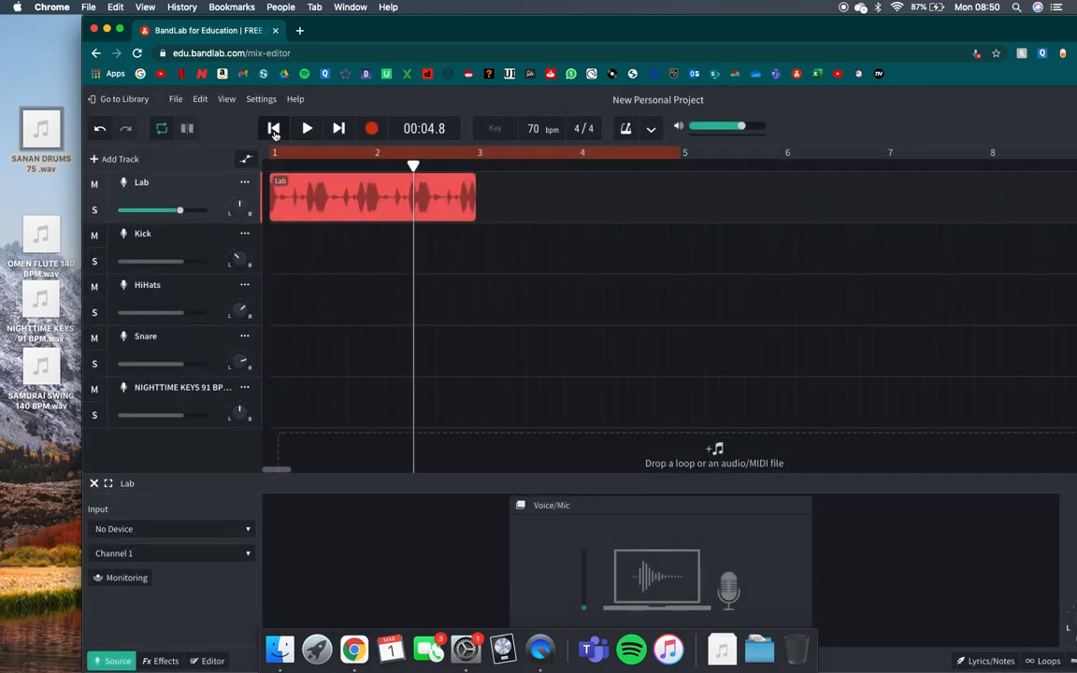
{"action": "left_click", "coordinate": [274, 131]}
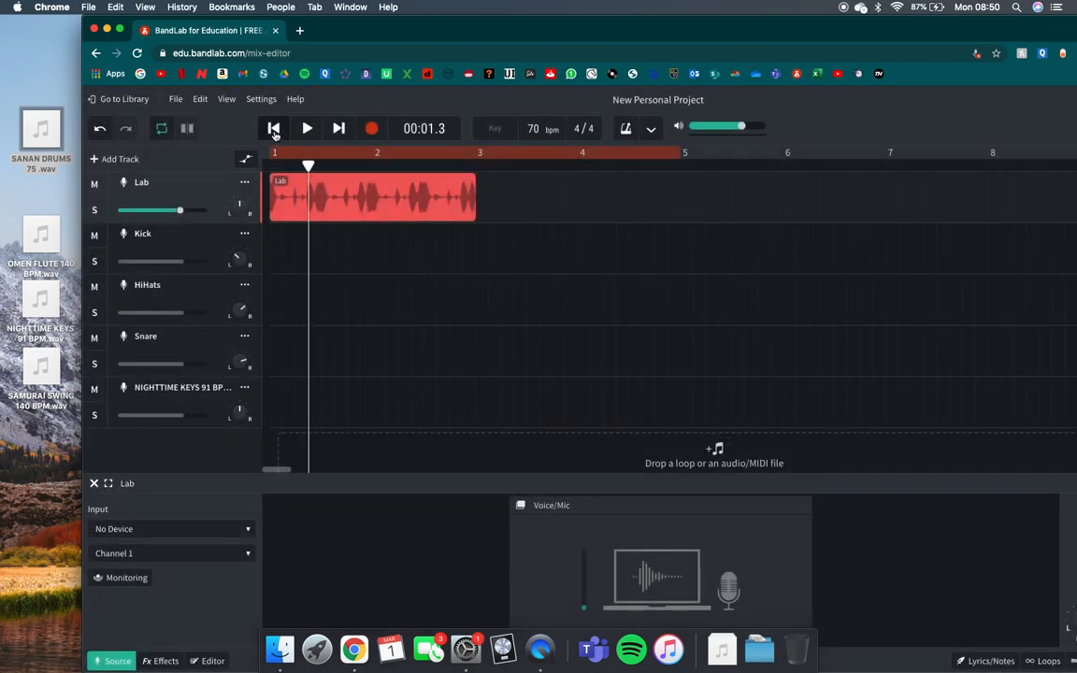
{"action": "key", "text": "space"}
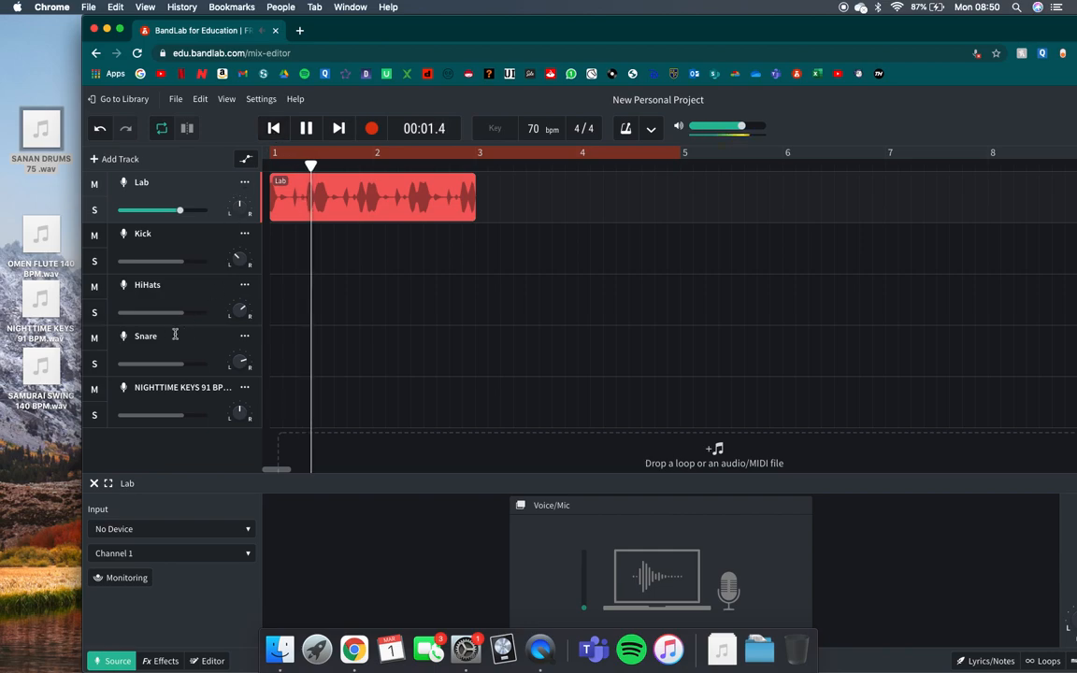
- Add SAMURAI SWING 140 BPM.wav to the NIGHTTIME KEYS track at bar 1 and play it with the drum loop
{"action": "left_click", "coordinate": [41, 366]}
{"action": "left_click_drag", "start_coordinate": [41, 367], "coordinate": [278, 403]}
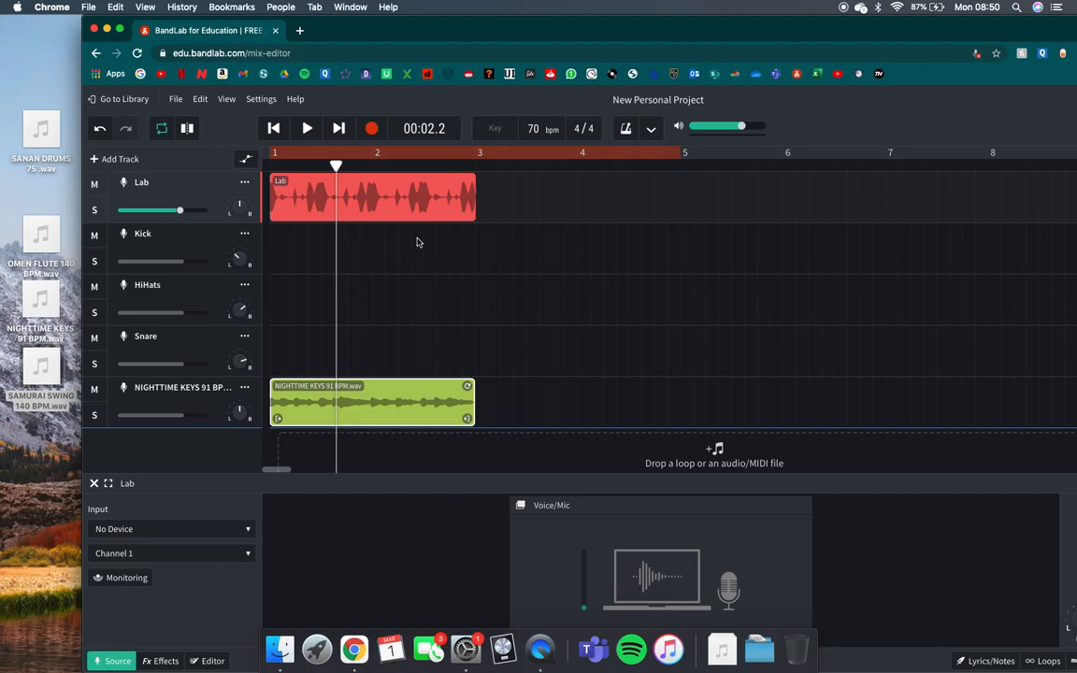
{"action": "key", "text": "space"}
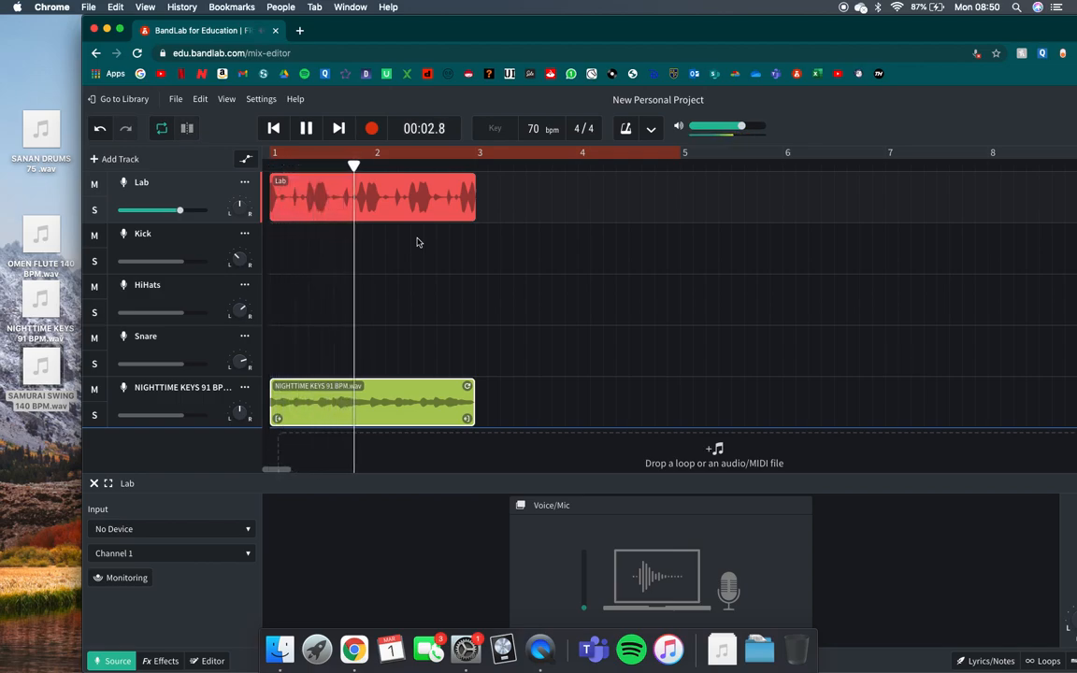
{"action": "key", "text": "space"}
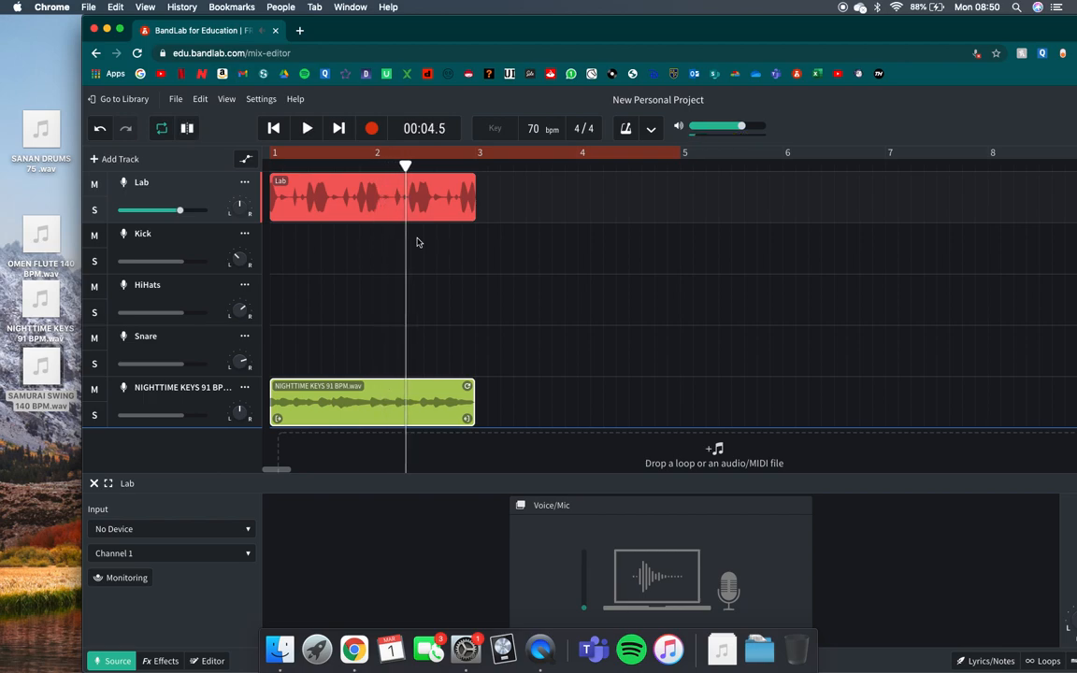